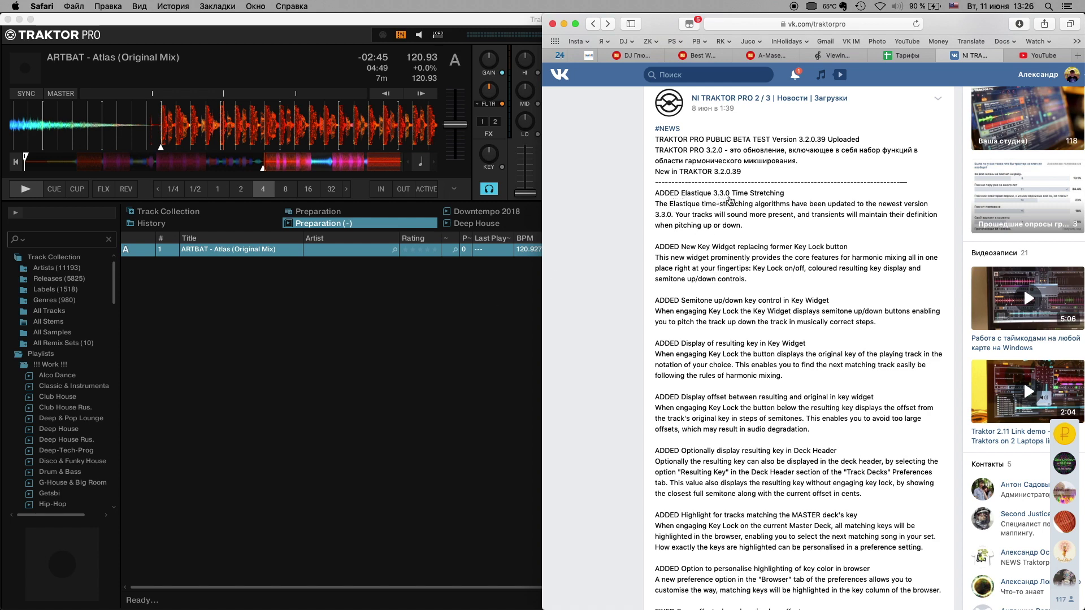
# Play the YouTube video about the Traktor keylock click problem, pause it, and go back to about 0:46.
pyautogui.click(1044, 58)
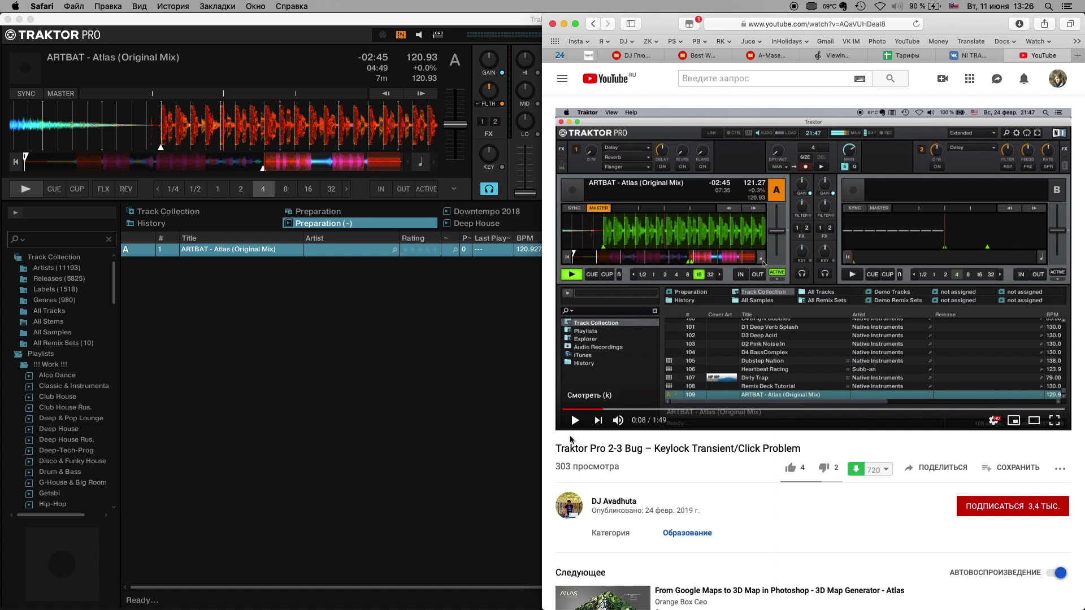
pyautogui.click(575, 421)
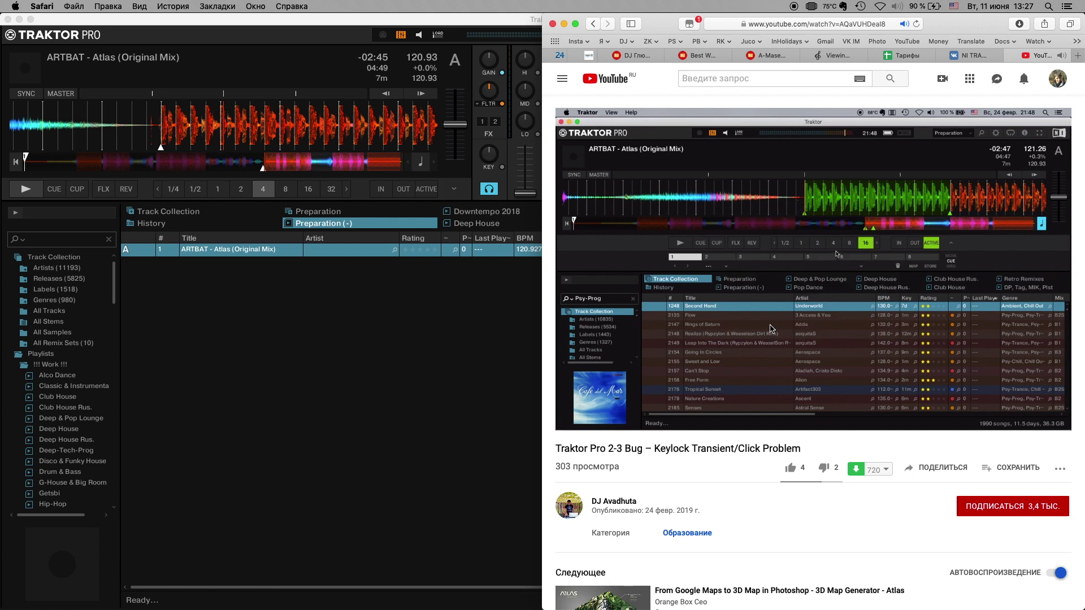
pyautogui.moveTo(763, 327)
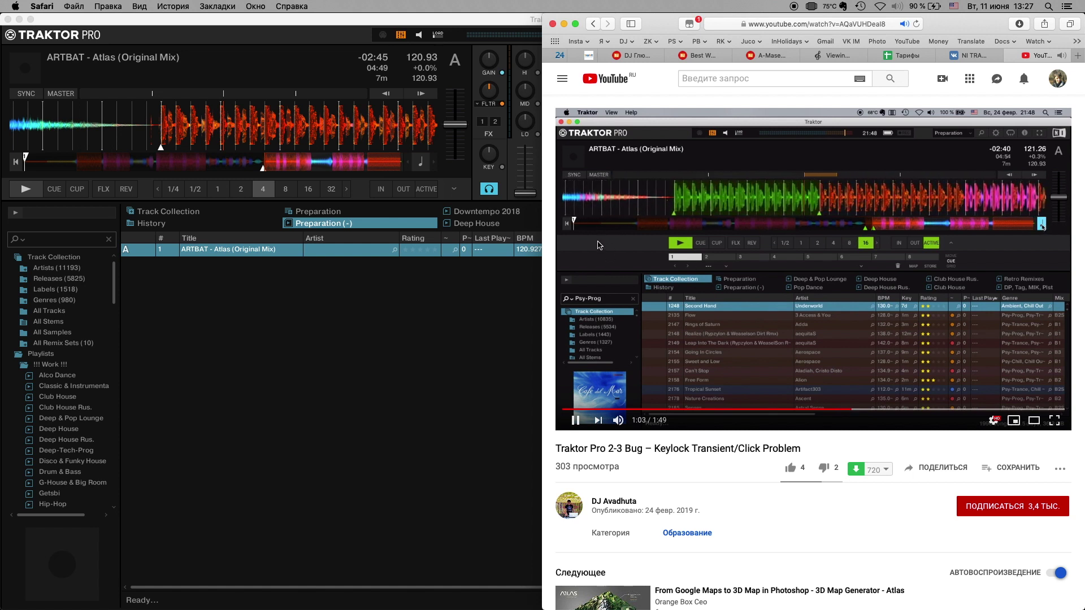
pyautogui.click(574, 421)
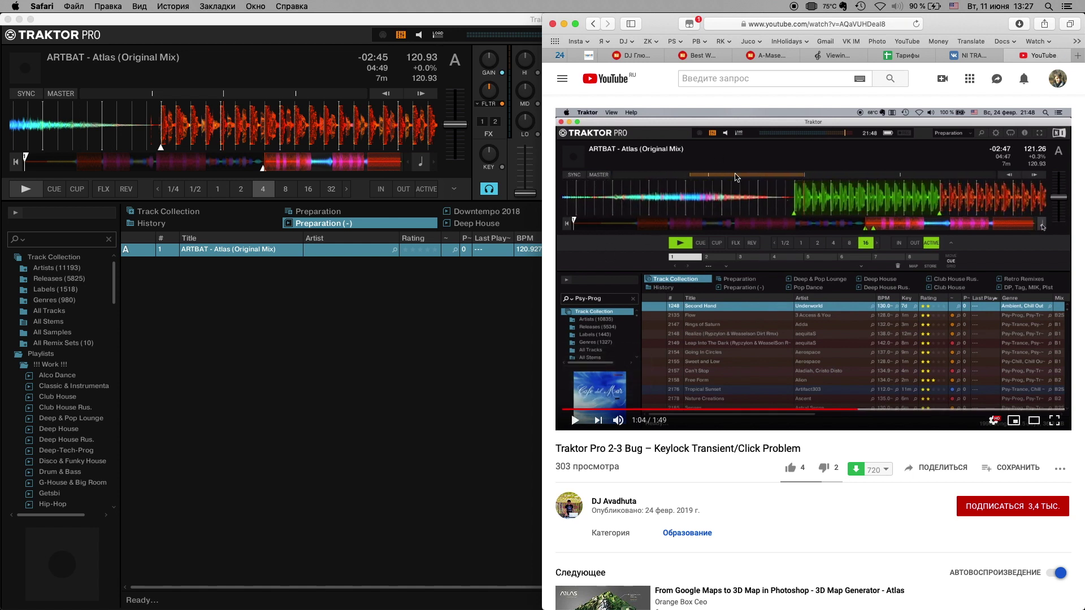
pyautogui.click(812, 409)
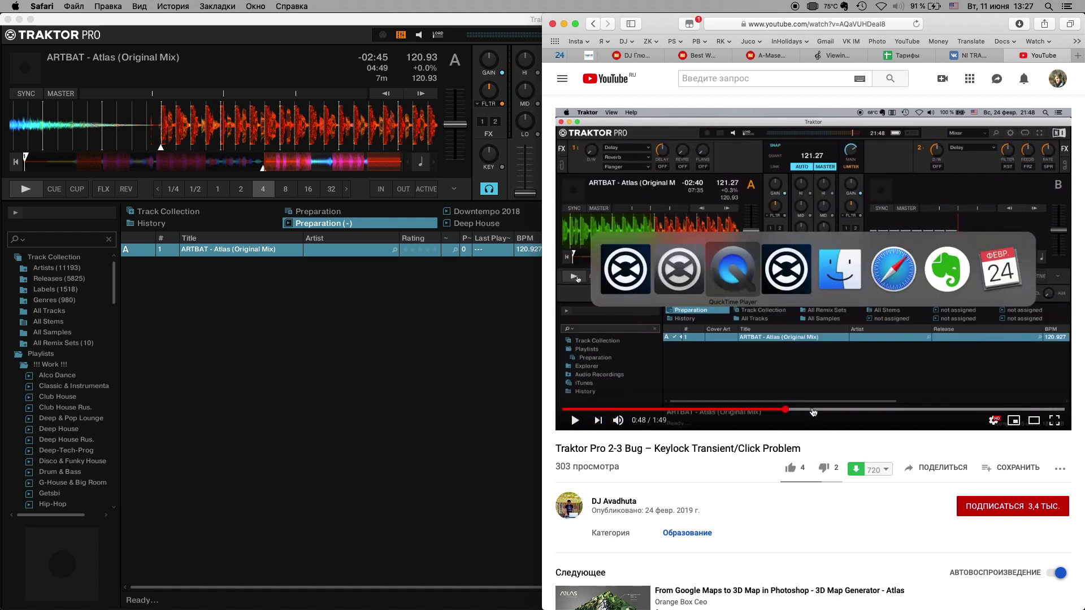
pyautogui.click(776, 410)
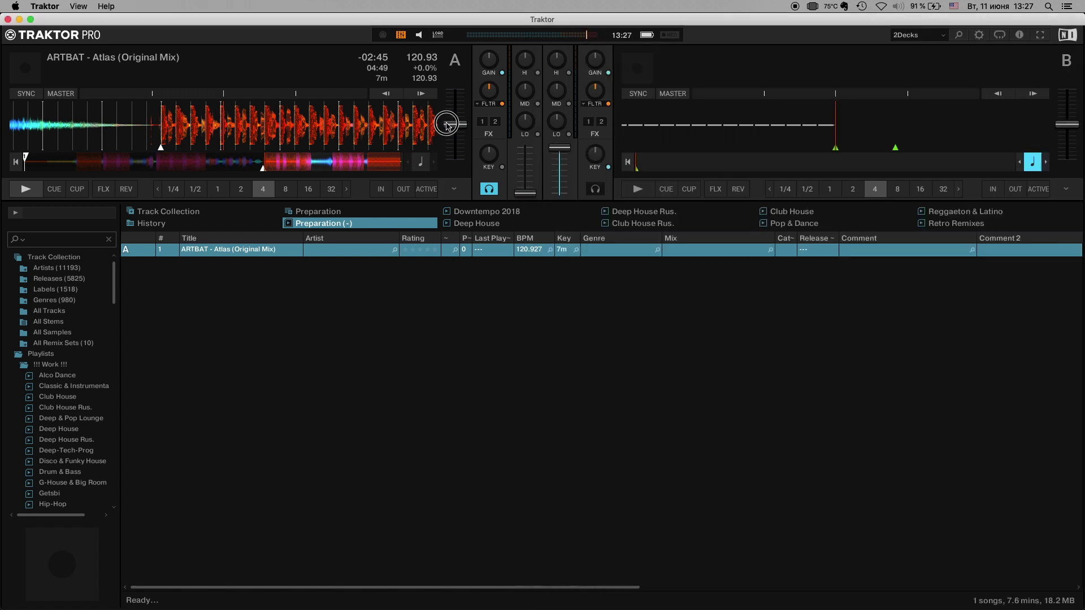
# Switch to Traktor, set deck A's tempo to +0.3%, and play the loaded track.
pyautogui.click(447, 127)
pyautogui.moveTo(447, 127); pyautogui.dragTo(451, 125)
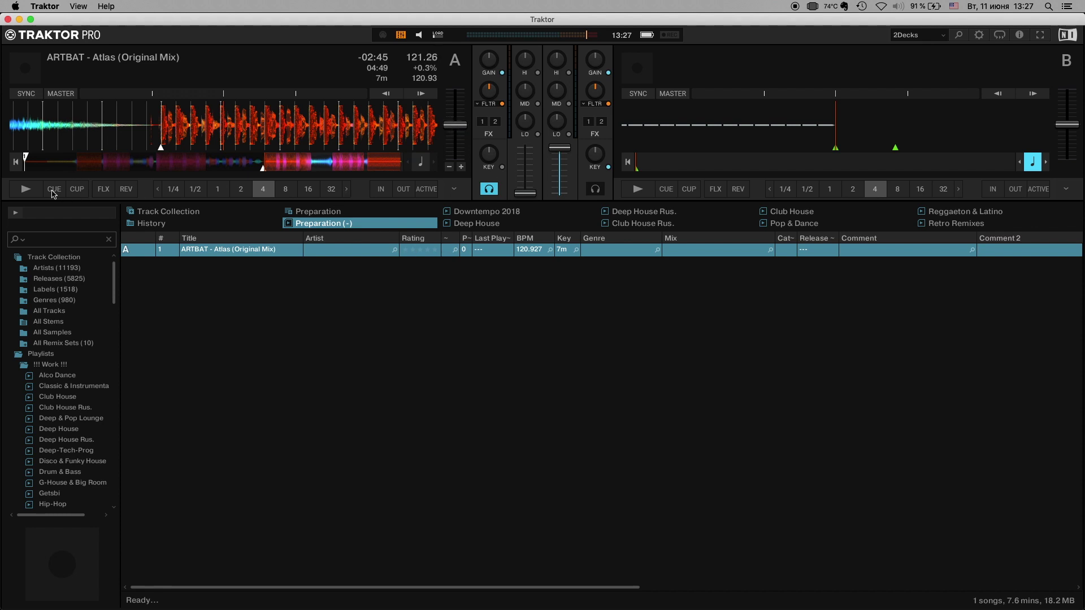
pyautogui.click(29, 191)
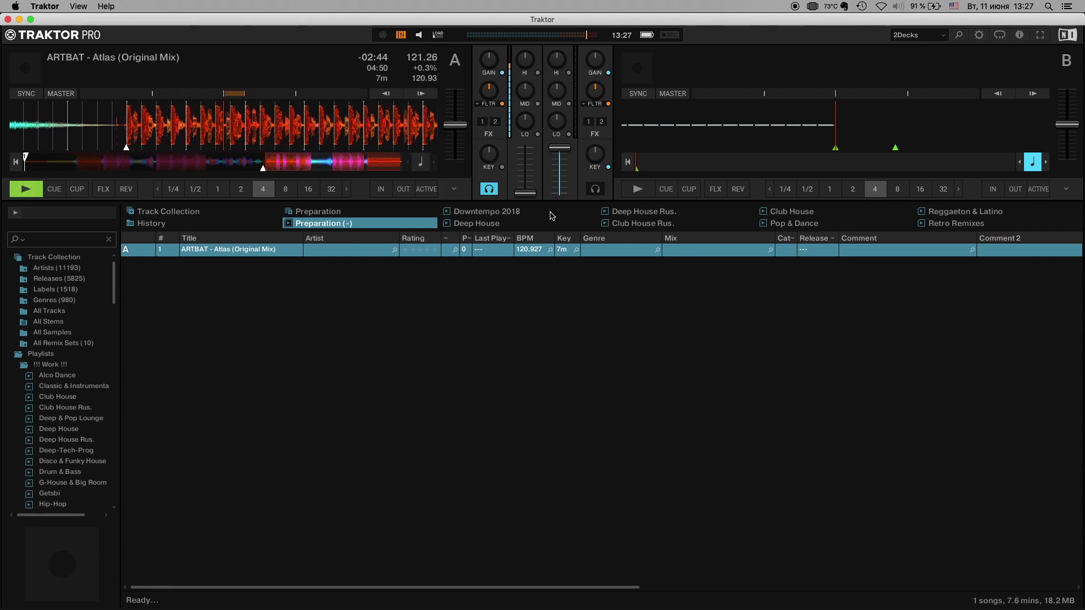
# Toggle deck A's key lock on and off during playback to compare the sound.
pyautogui.click(502, 168)
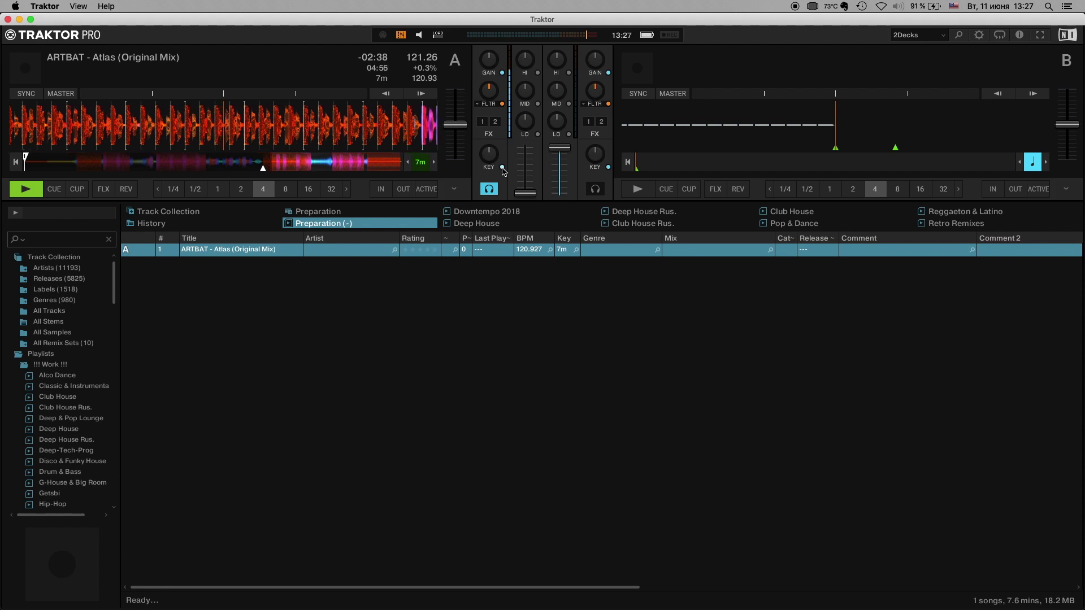
pyautogui.click(419, 164)
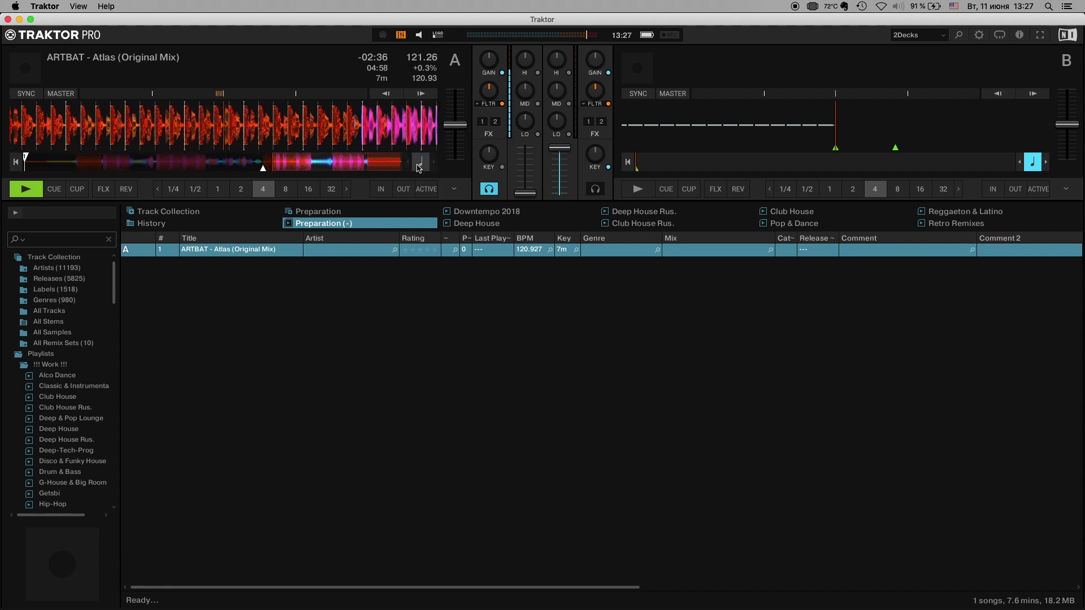
pyautogui.click(419, 164)
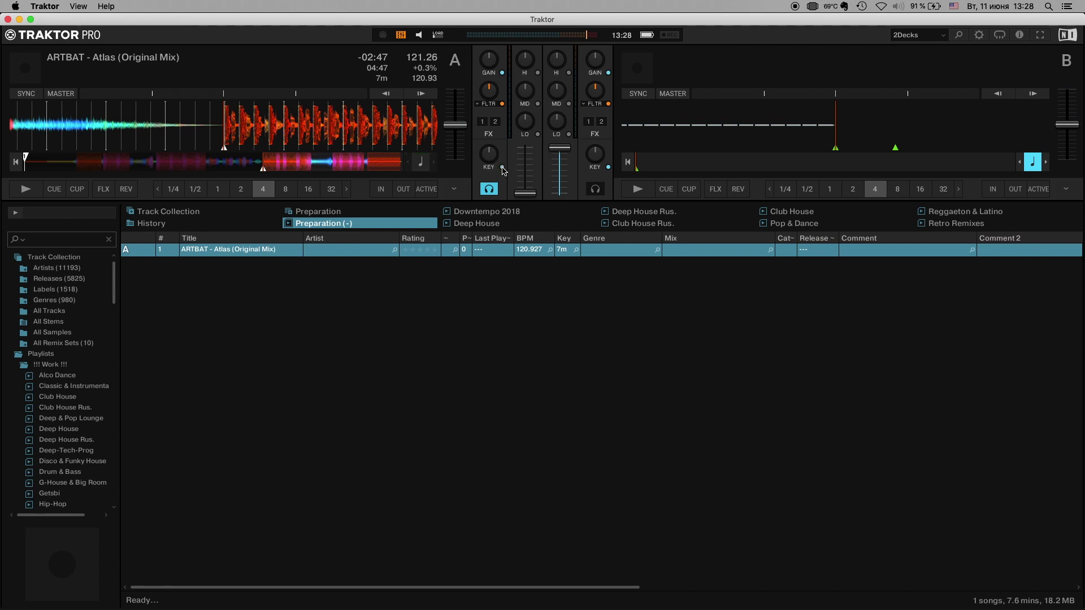
# Play the ARTBAT - Atlas track on deck A and enable key lock during playback.
pyautogui.click(25, 188)
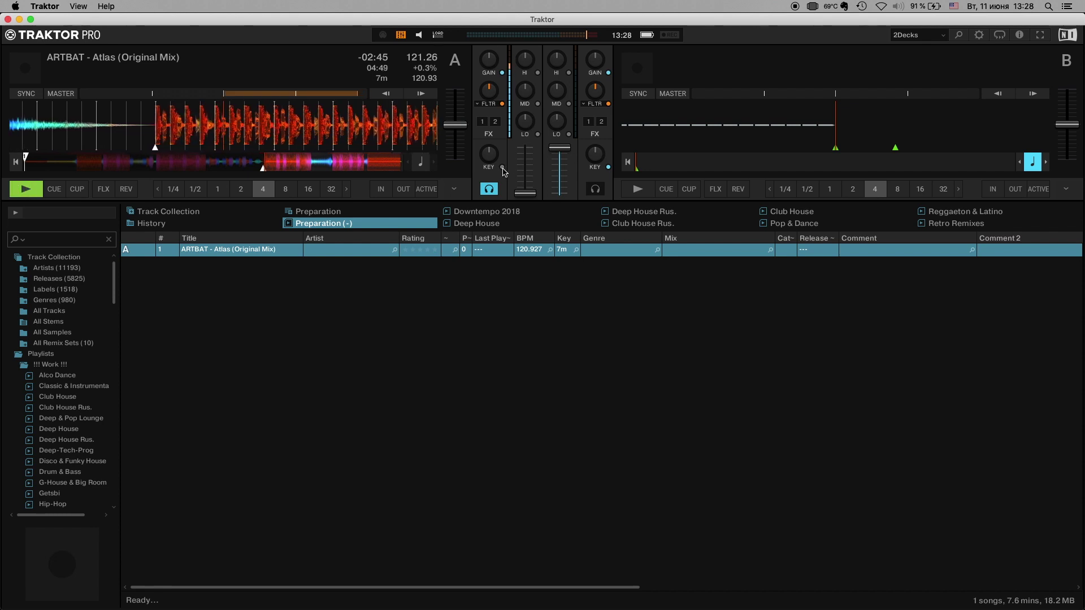
pyautogui.click(502, 168)
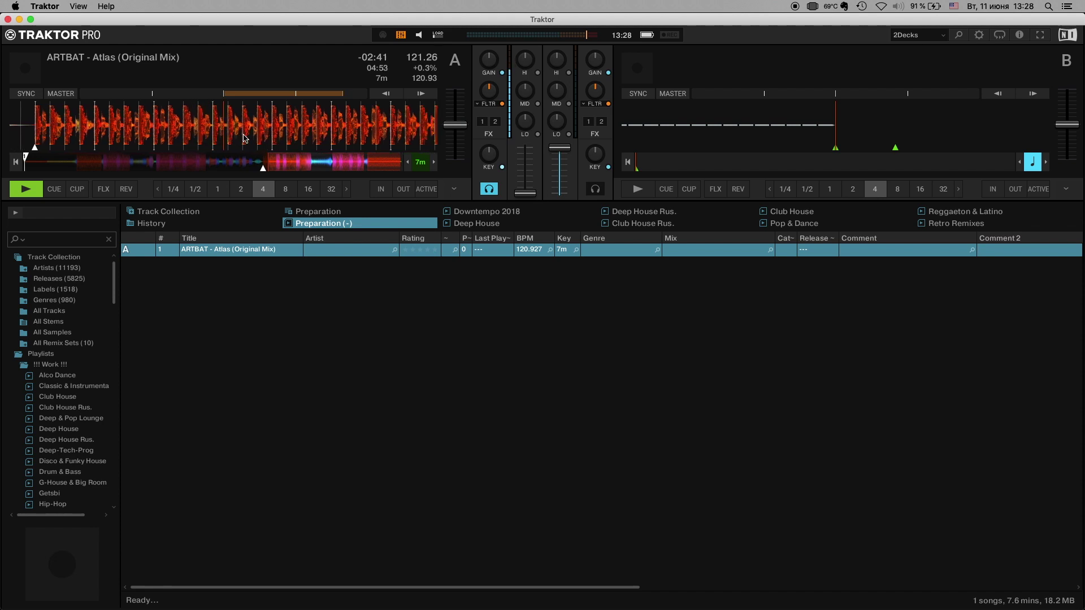
pyautogui.click(26, 190)
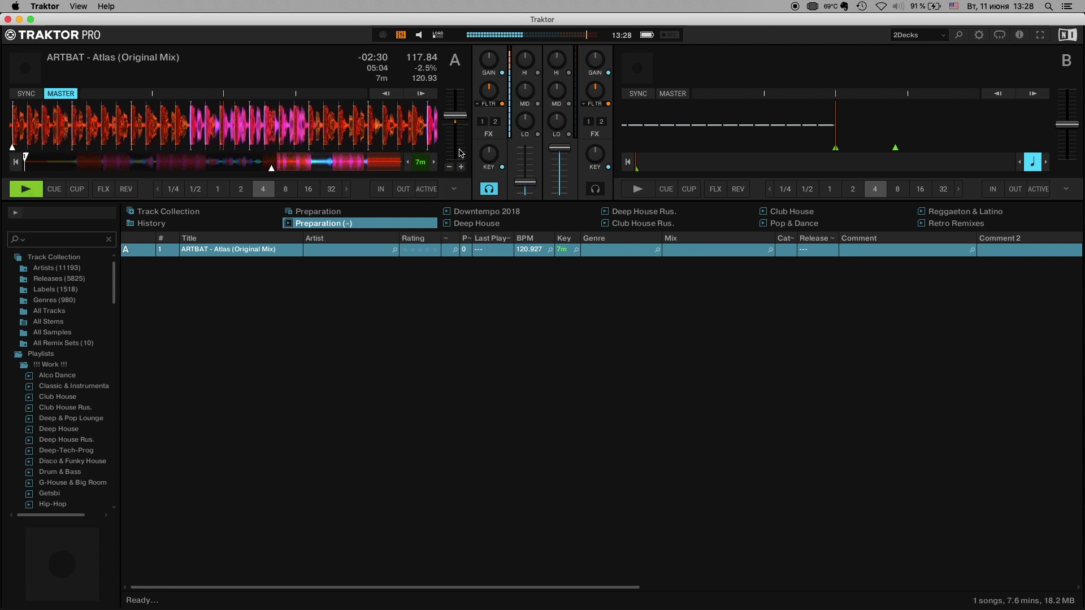
# Slow deck A's tempo to -10.0%, lower its channel volume fully, and pause playback.
pyautogui.moveTo(459, 117); pyautogui.dragTo(459, 99)
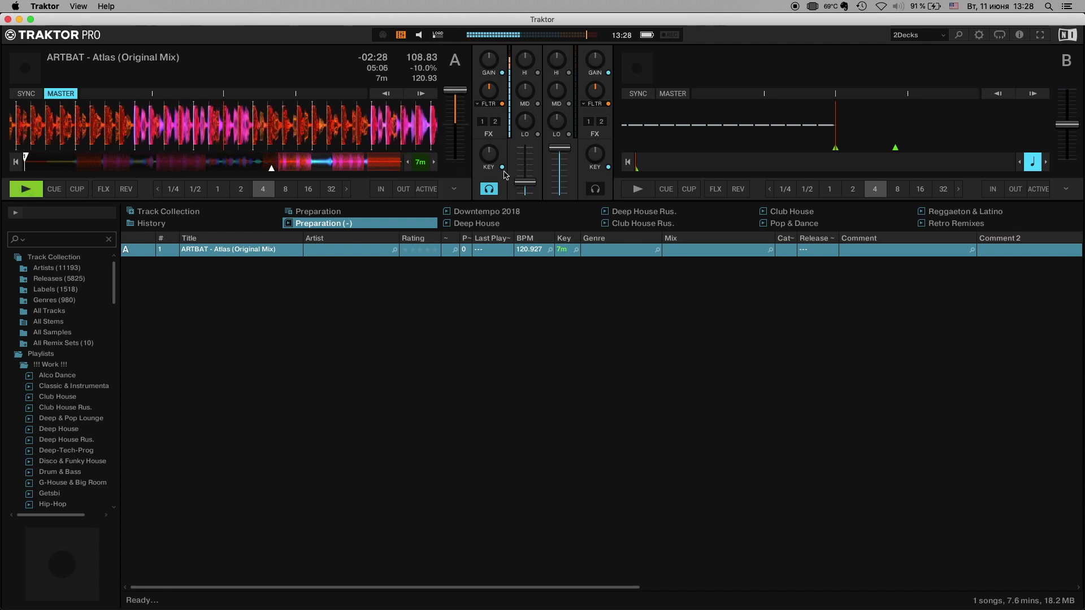
pyautogui.moveTo(525, 184); pyautogui.dragTo(525, 193)
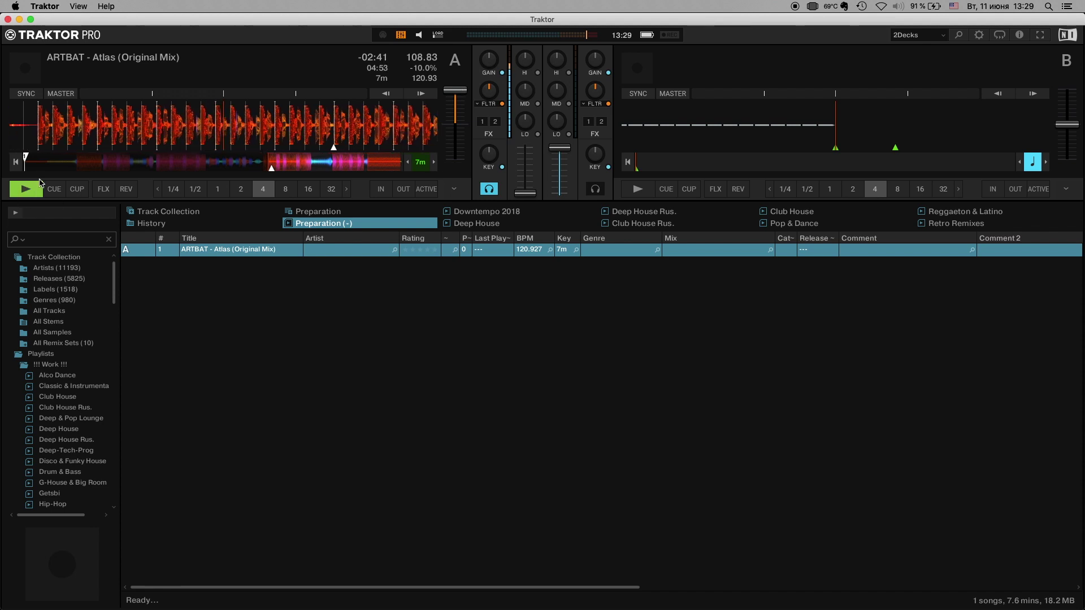
pyautogui.click(32, 192)
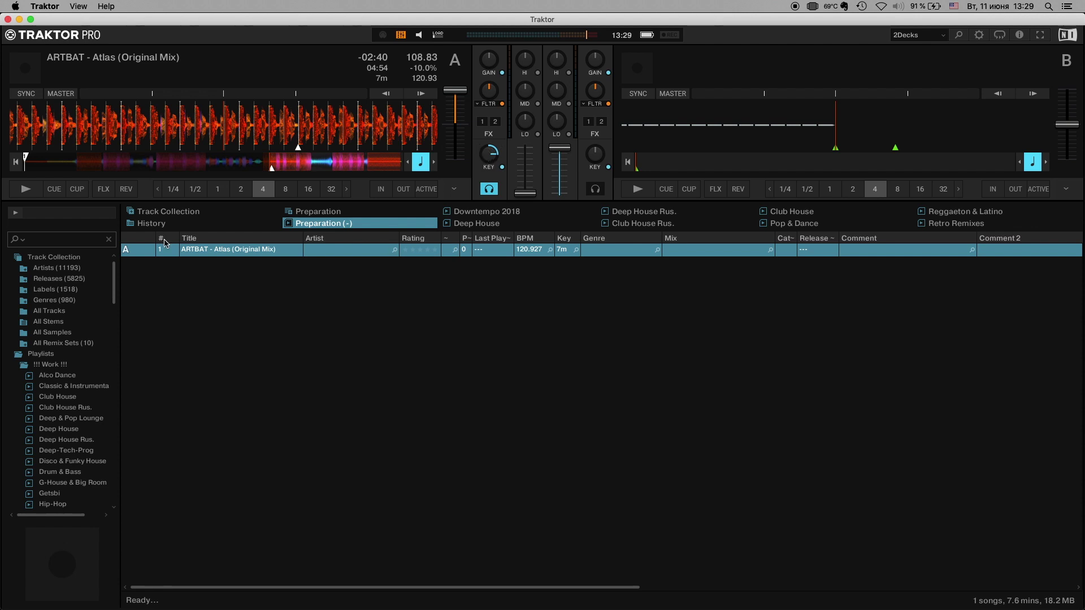
# Shift deck A's key down three semitones during playback, pause, and reset the key offset.
pyautogui.click(26, 189)
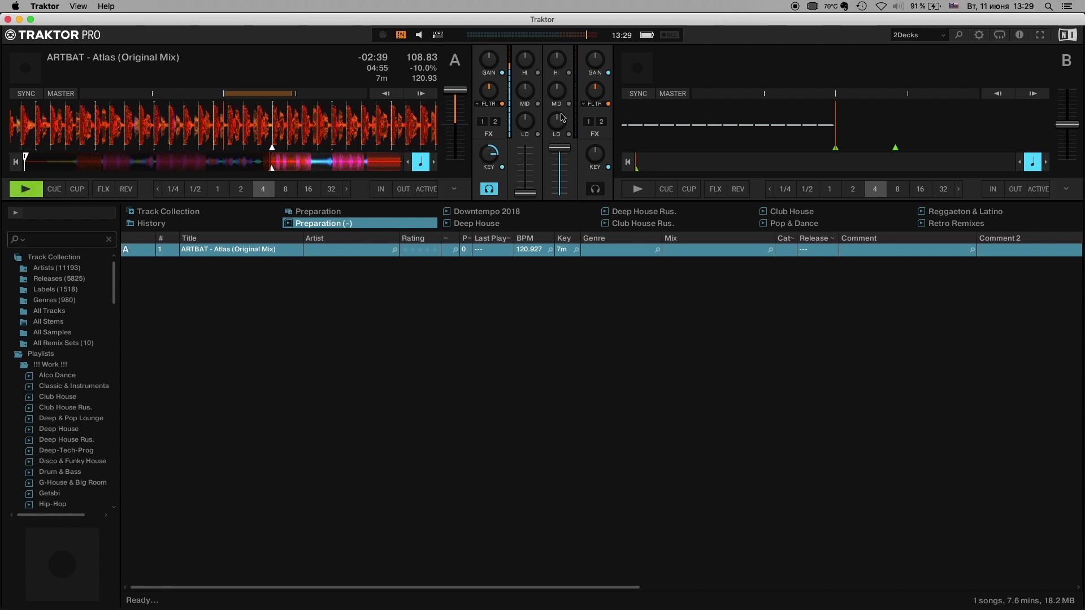
pyautogui.moveTo(489, 154); pyautogui.dragTo(490, 176)
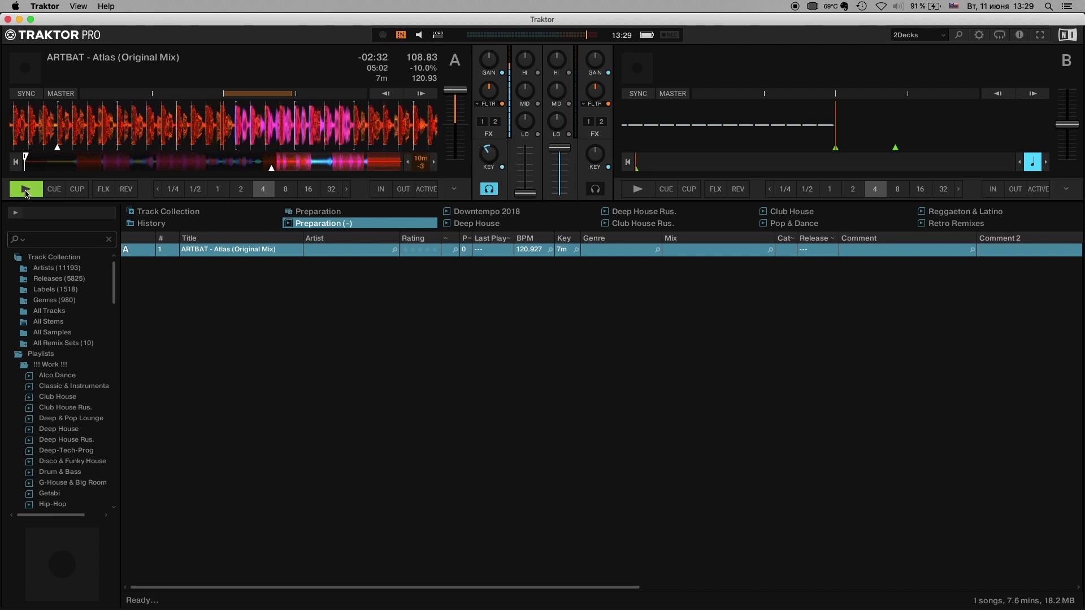
pyautogui.click(25, 190)
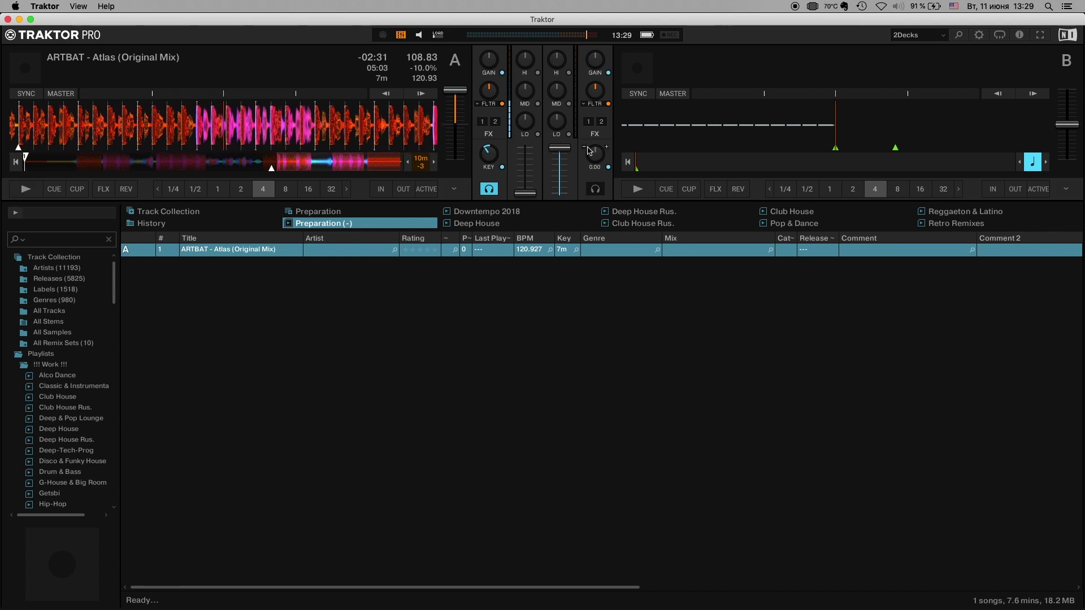
pyautogui.doubleClick(489, 158)
# Check the Traktor 3.2.0.39 release notes on VK in Safari, return to Traktor, and try deck A's semitone-up key control.
pyautogui.press('super+Tab')
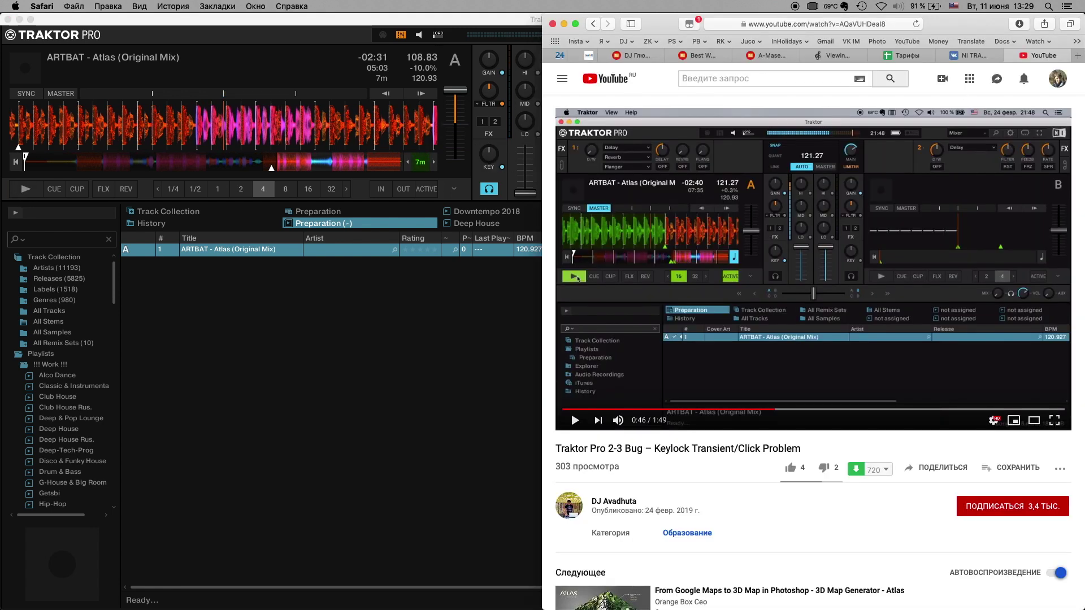
pyautogui.click(955, 56)
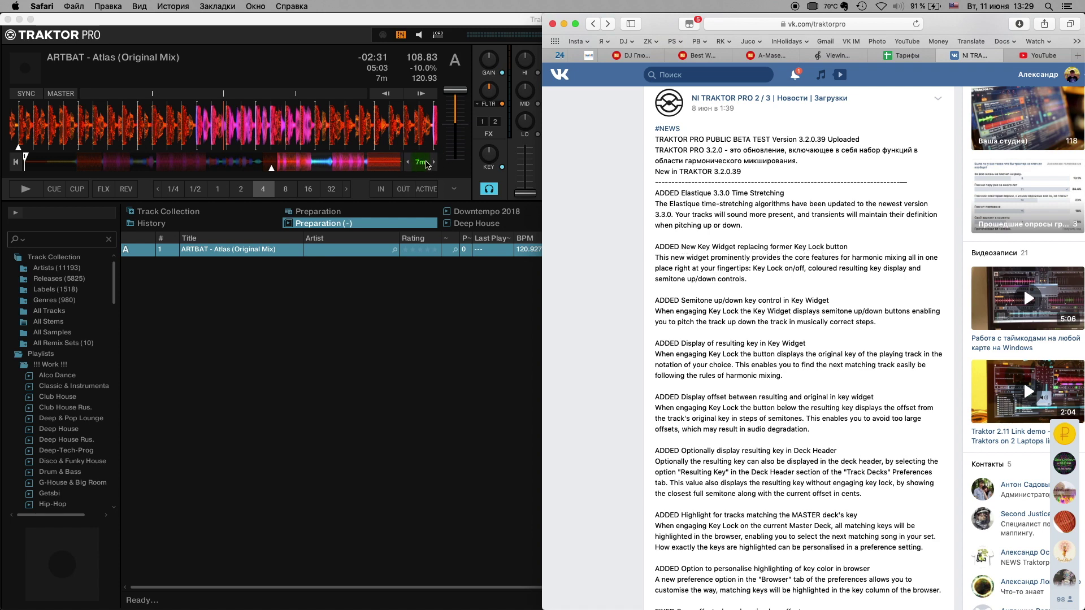
pyautogui.click(426, 166)
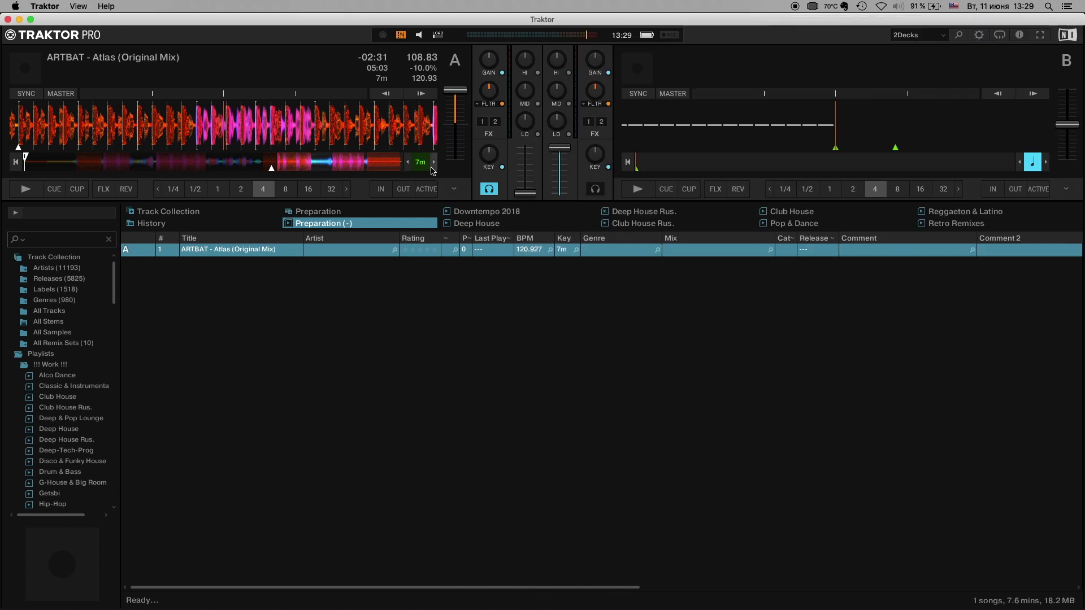
pyautogui.click(434, 163)
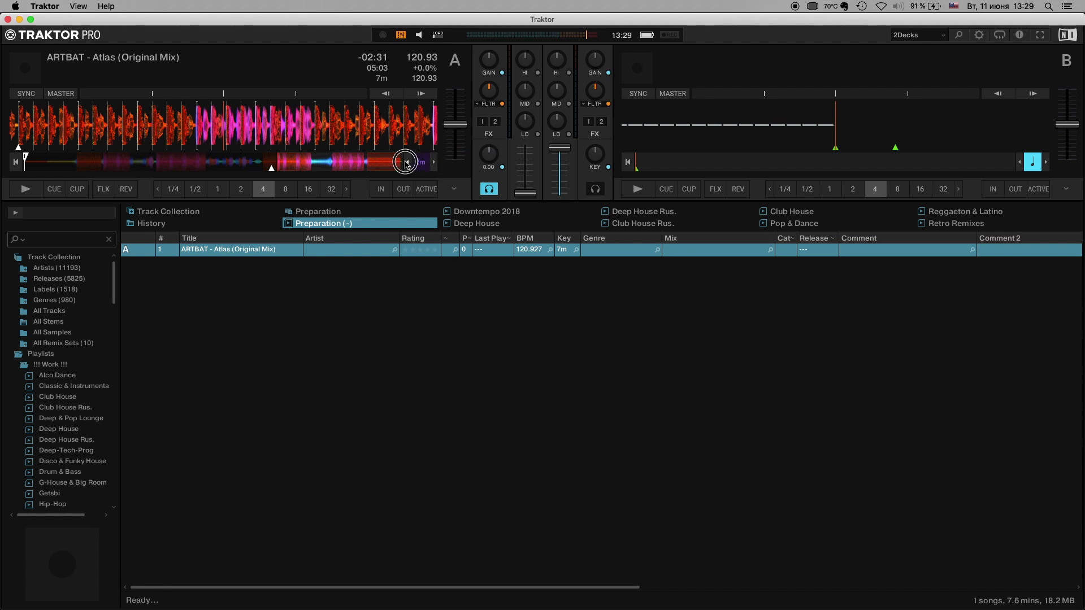
# Load the track Bitterblossom from the Downtempo 2018 playlist into deck A.
pyautogui.click(495, 215)
pyautogui.click(237, 353)
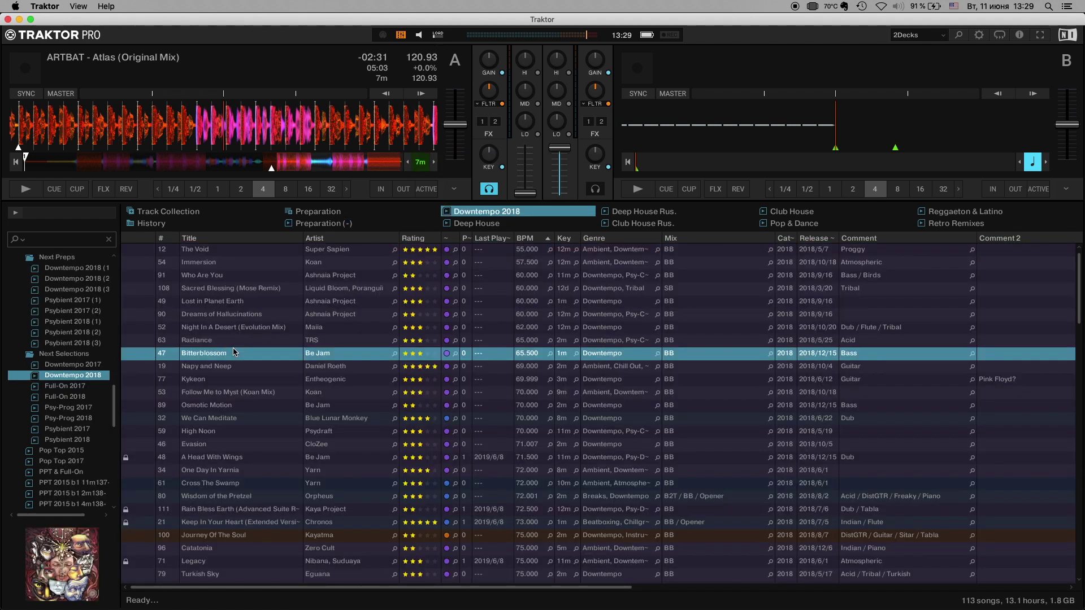
pyautogui.doubleClick(236, 353)
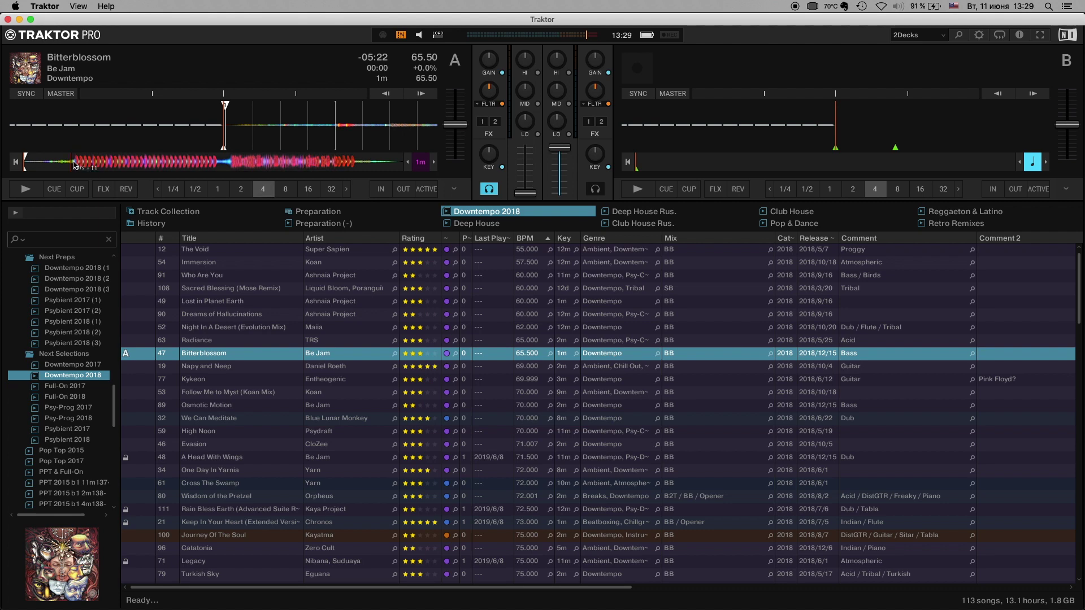
# Play Bitterblossom on deck A and raise its channel volume slightly so it becomes the master deck.
pyautogui.click(25, 190)
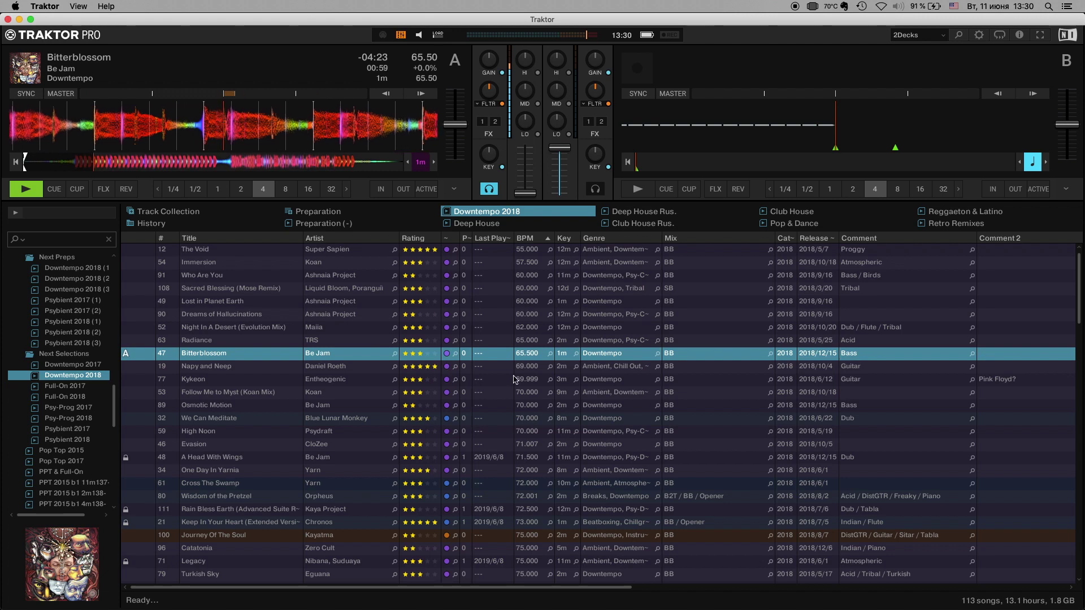
pyautogui.press('space')
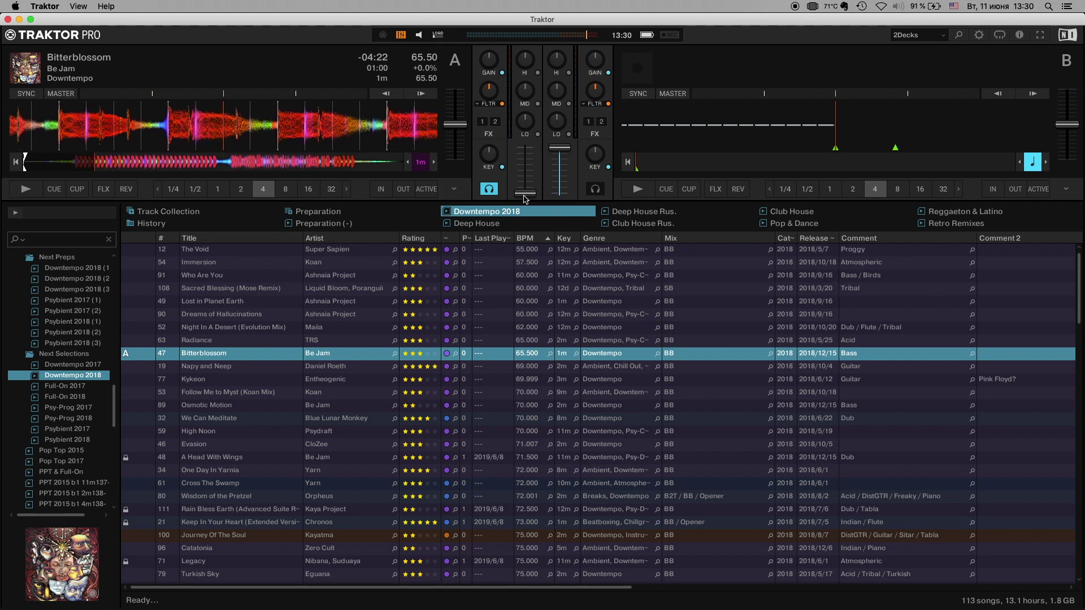
pyautogui.press('space')
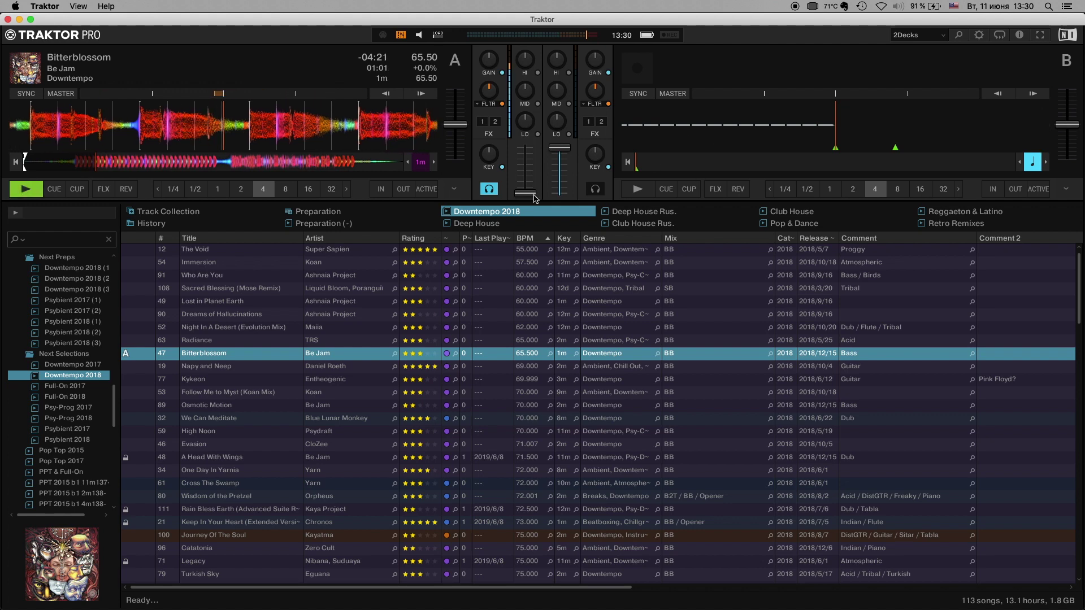
pyautogui.moveTo(527, 193); pyautogui.dragTo(526, 180)
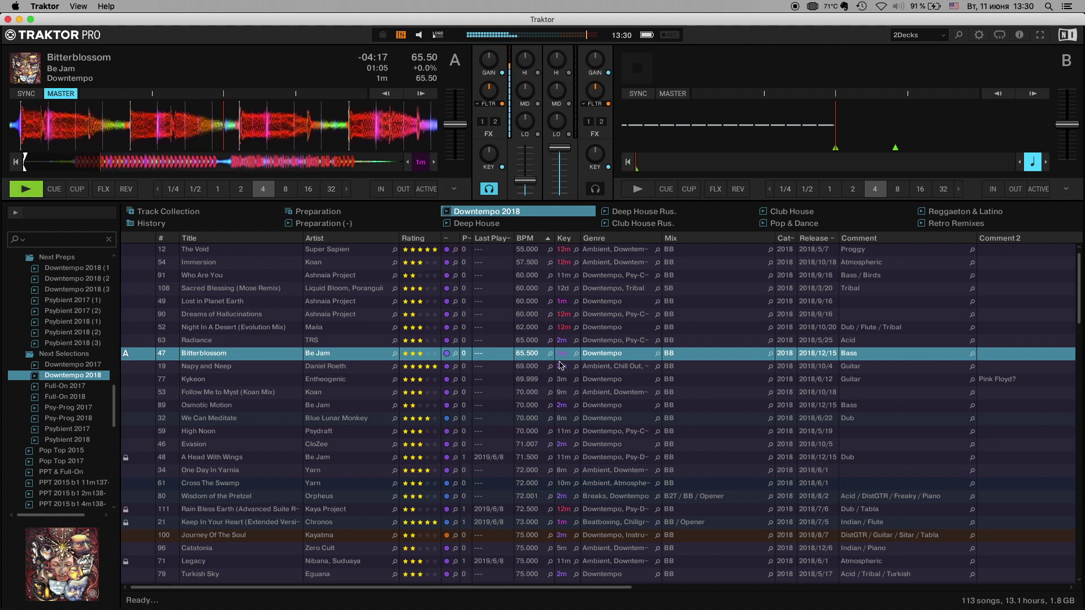
# Return deck A to its cue point at the start, play from there, and pause.
pyautogui.click(54, 189)
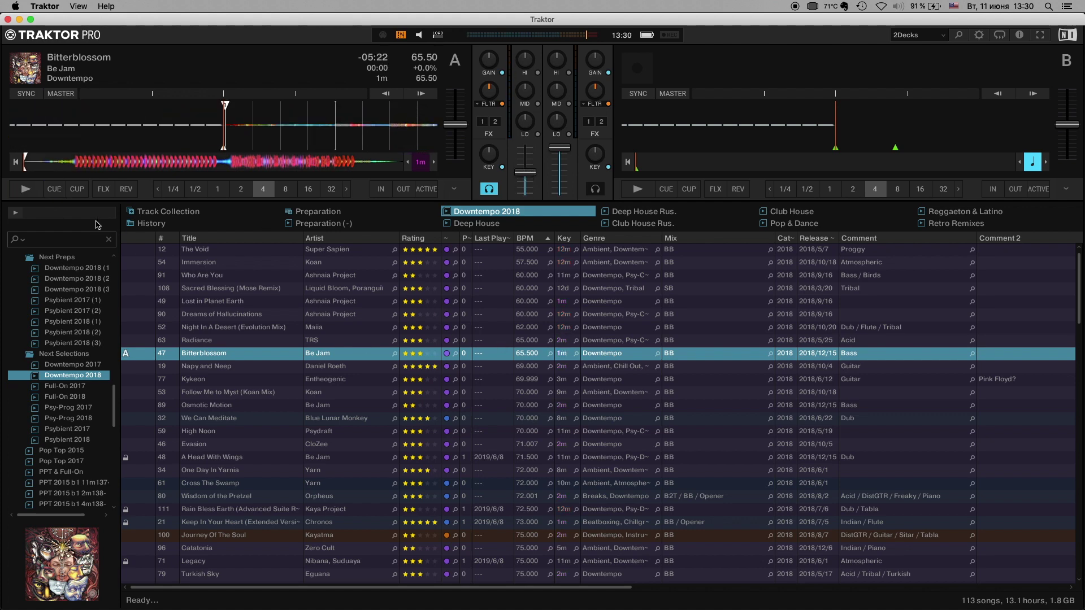
pyautogui.click(26, 189)
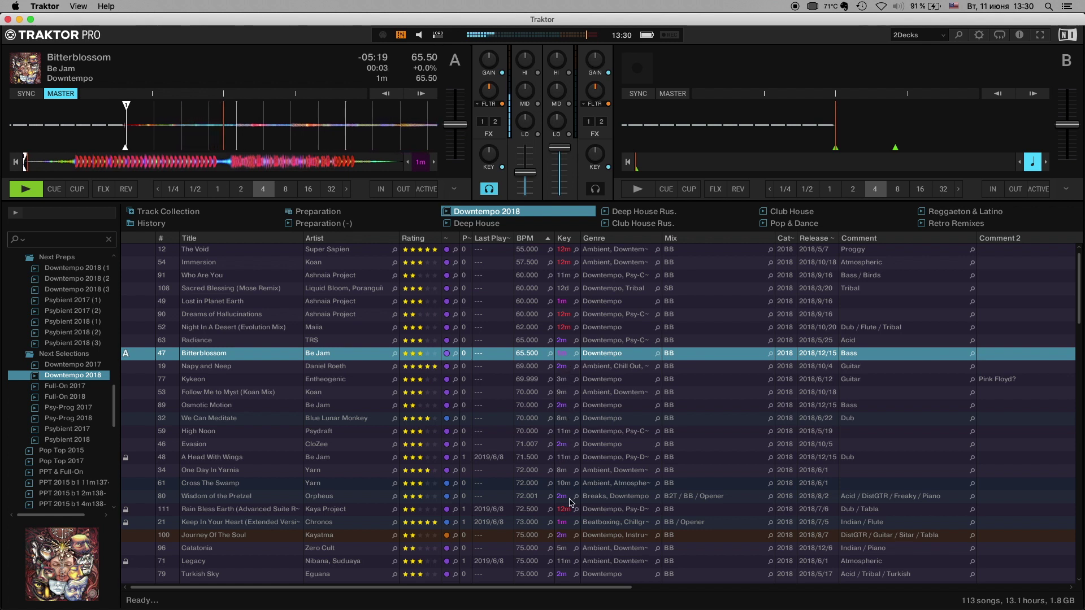
pyautogui.click(26, 193)
# Set Key Highlighting in the Browser Details preferences to Also color adjacent keys, and resume playback on deck A.
pyautogui.click(979, 35)
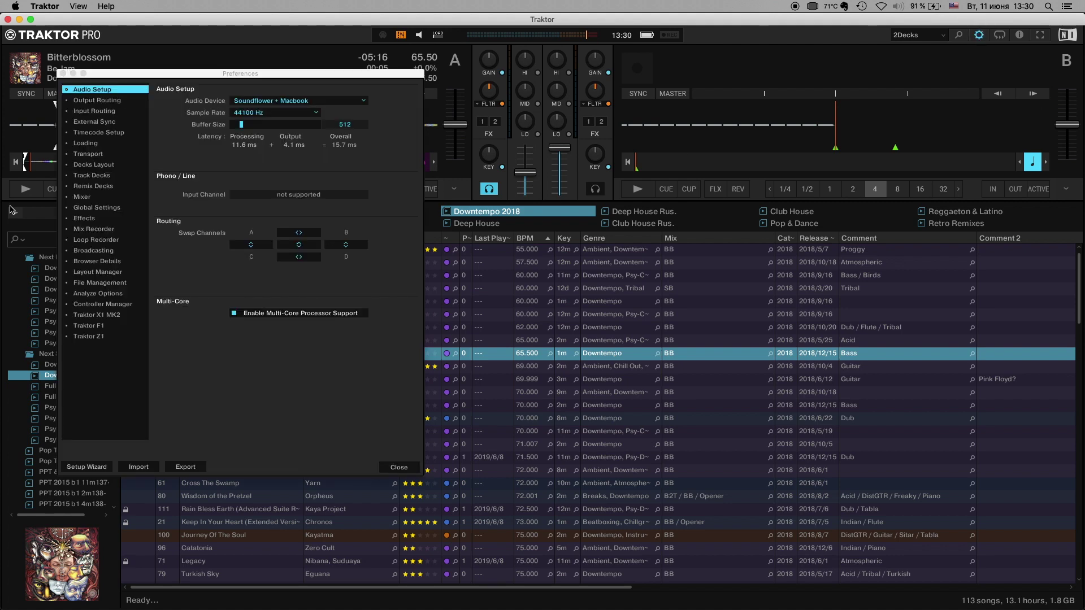
pyautogui.click(97, 261)
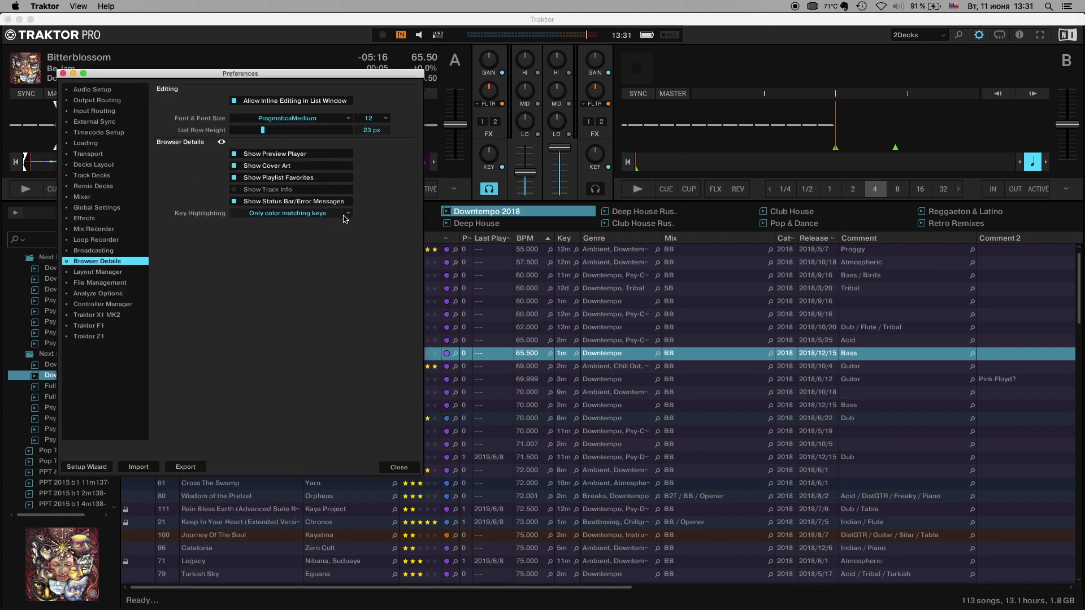
pyautogui.click(285, 213)
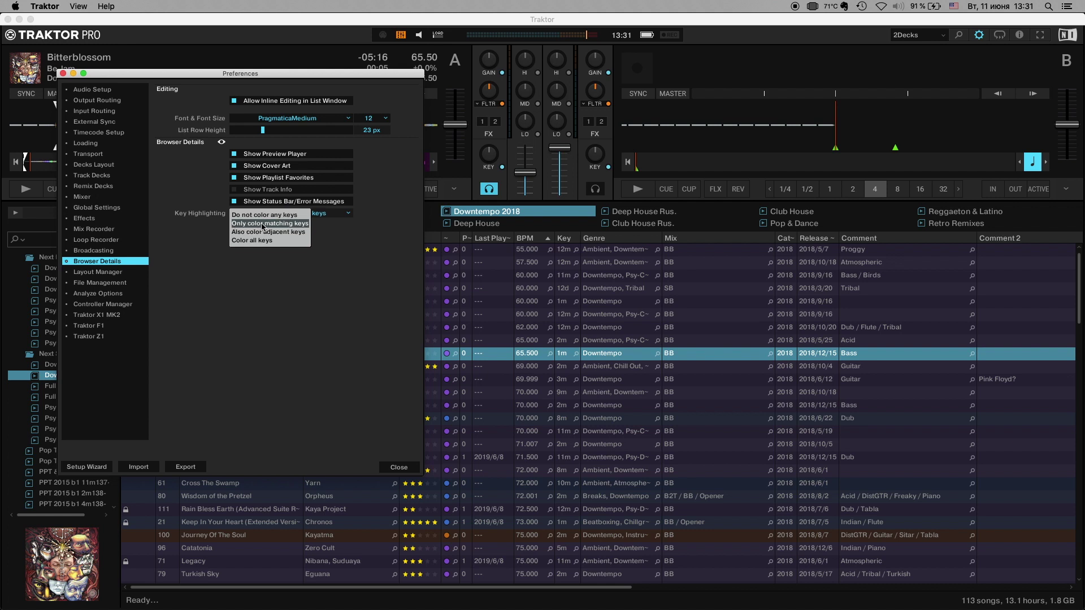
pyautogui.click(296, 233)
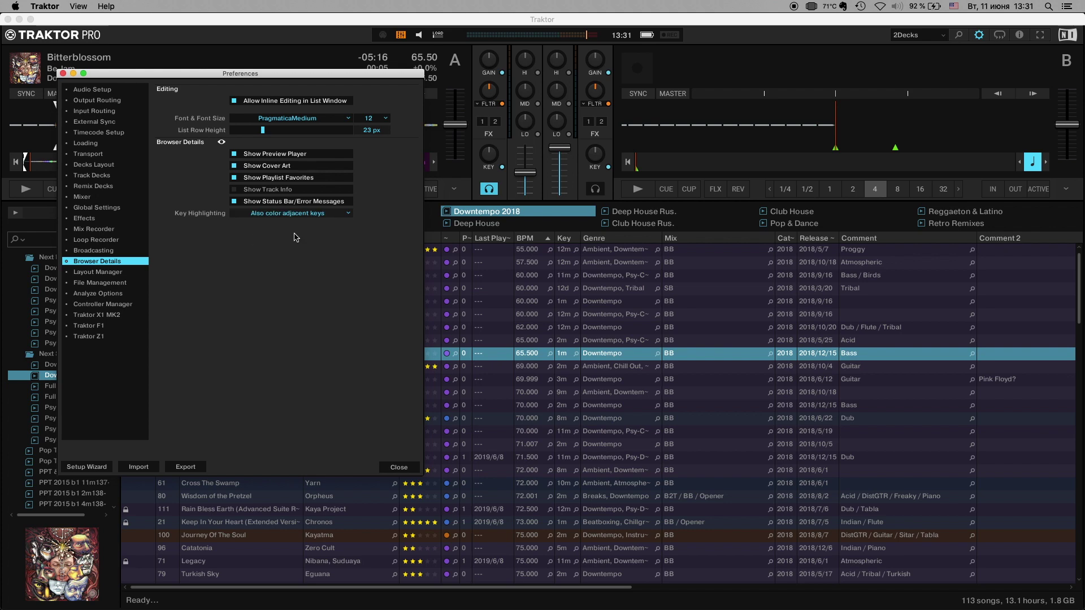
pyautogui.click(399, 467)
pyautogui.press('space')
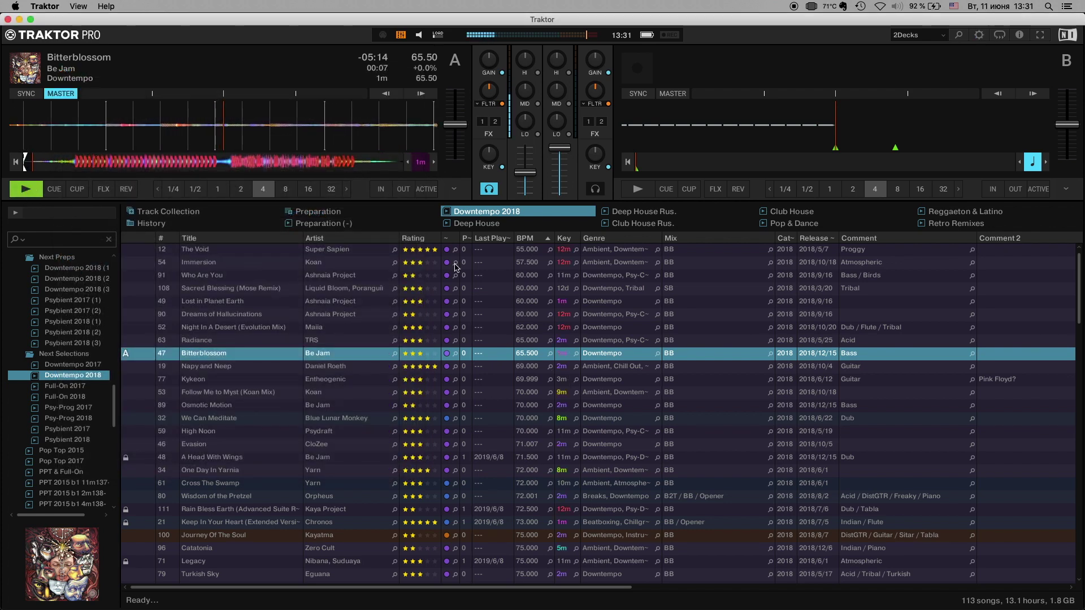
# Compare the highlighted keys of Follow Me to Myst, We Can Meditate and Catatonia with deck A's key, and pause deck A.
pyautogui.click(567, 379)
pyautogui.press('Down')
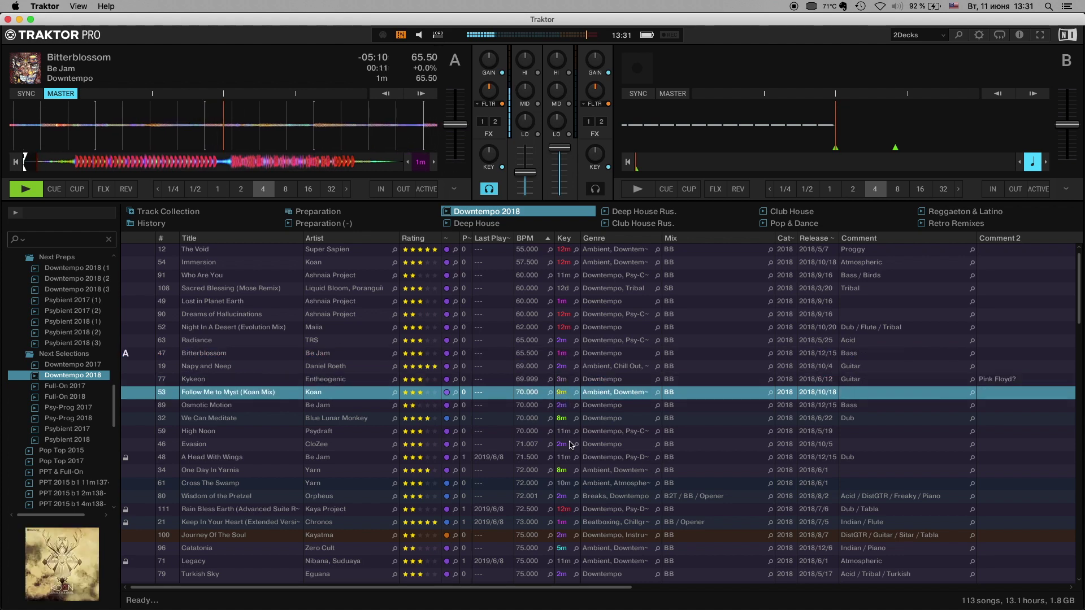
pyautogui.click(565, 419)
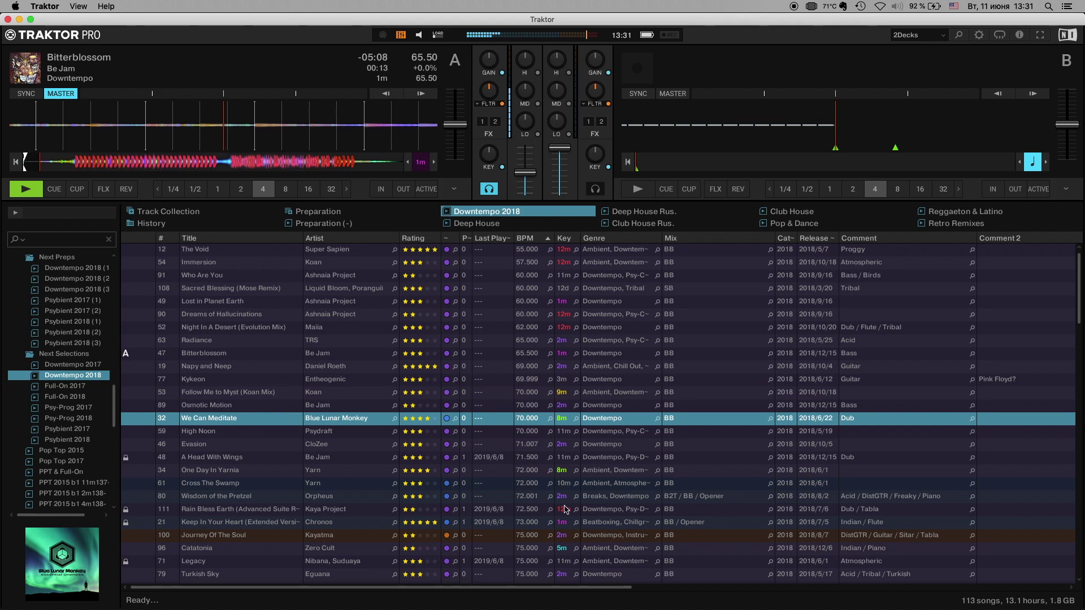
pyautogui.click(565, 549)
pyautogui.click(26, 192)
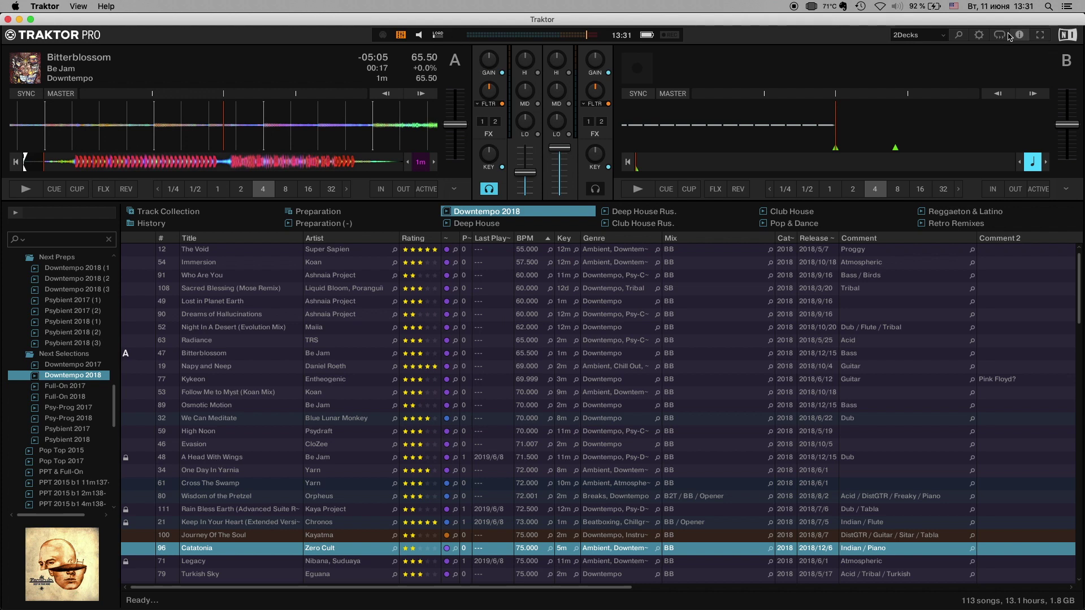
# Set Key Highlighting to Color all keys, and briefly play and pause deck A to check the key column.
pyautogui.click(979, 34)
pyautogui.click(271, 213)
pyautogui.click(277, 241)
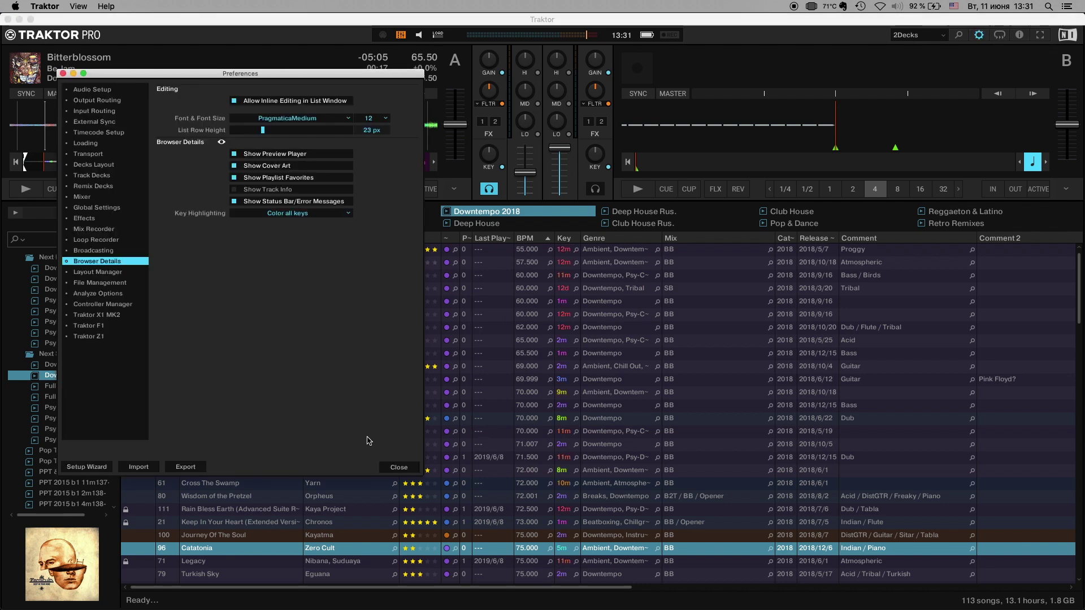
pyautogui.click(399, 468)
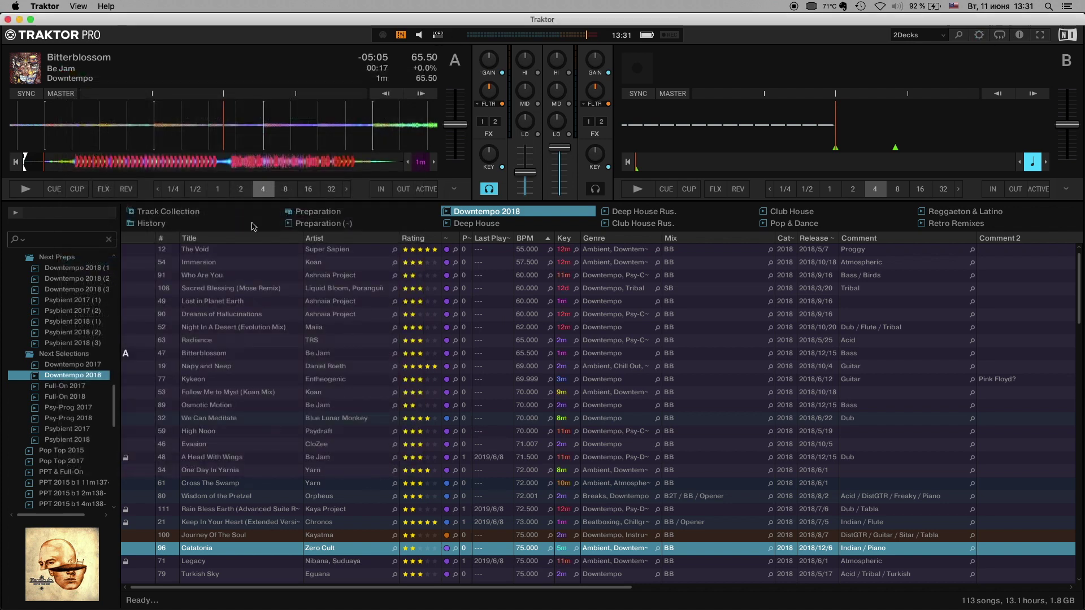
pyautogui.click(26, 189)
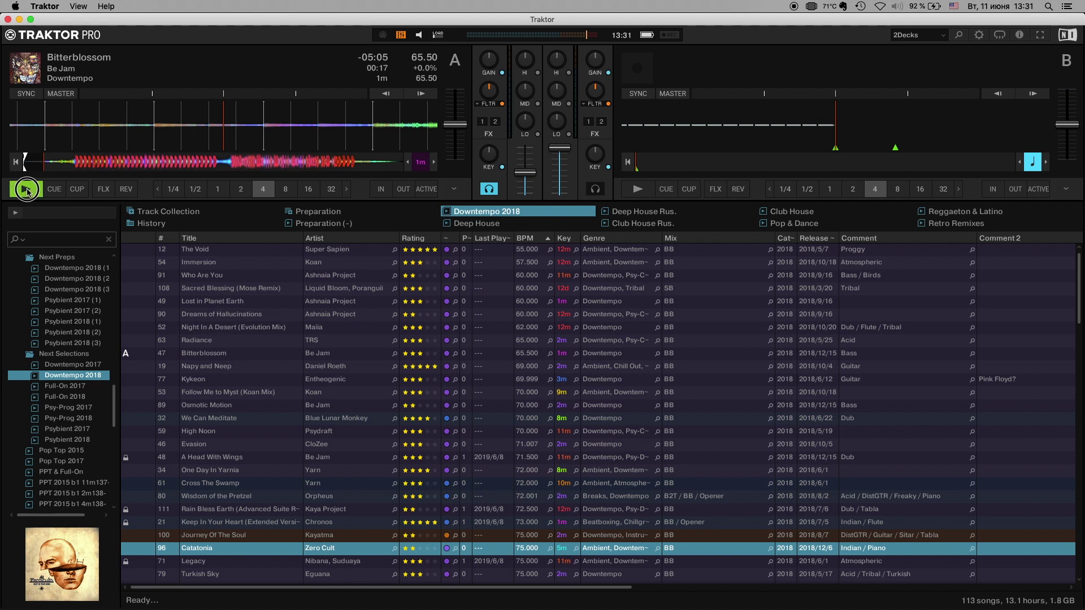
pyautogui.click(26, 190)
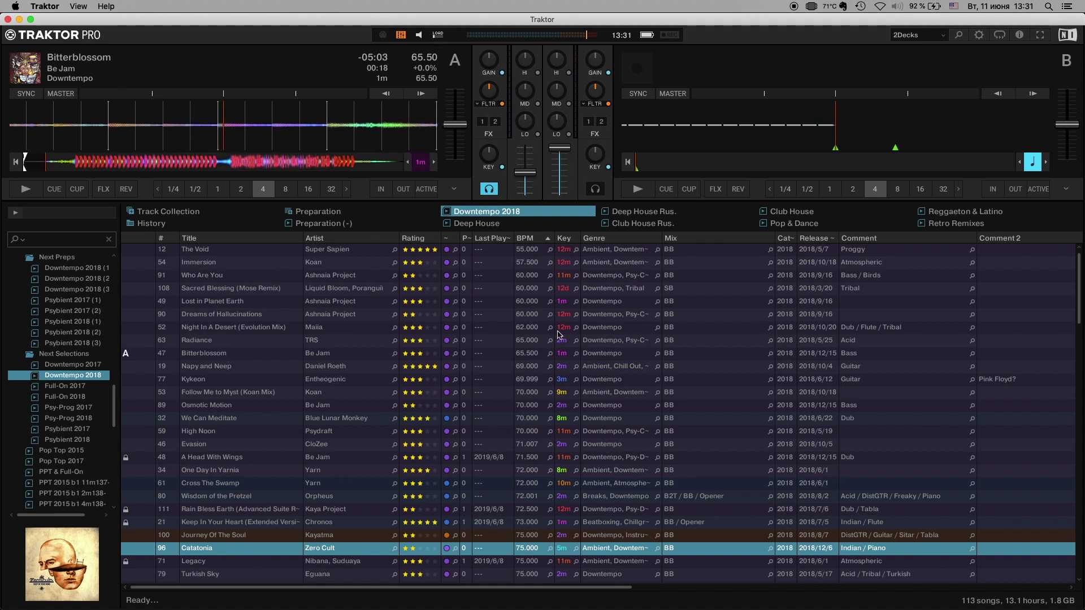
# Set Key Highlighting in the Browser Details preferences to Only color matching keys and close the preferences.
pyautogui.press('super+comma')
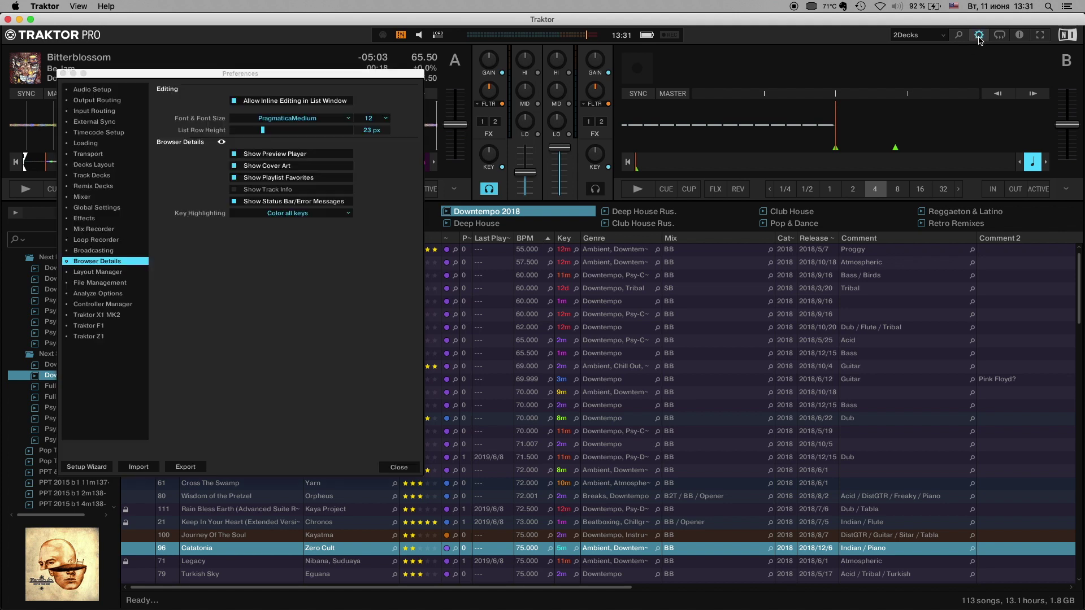
pyautogui.click(276, 219)
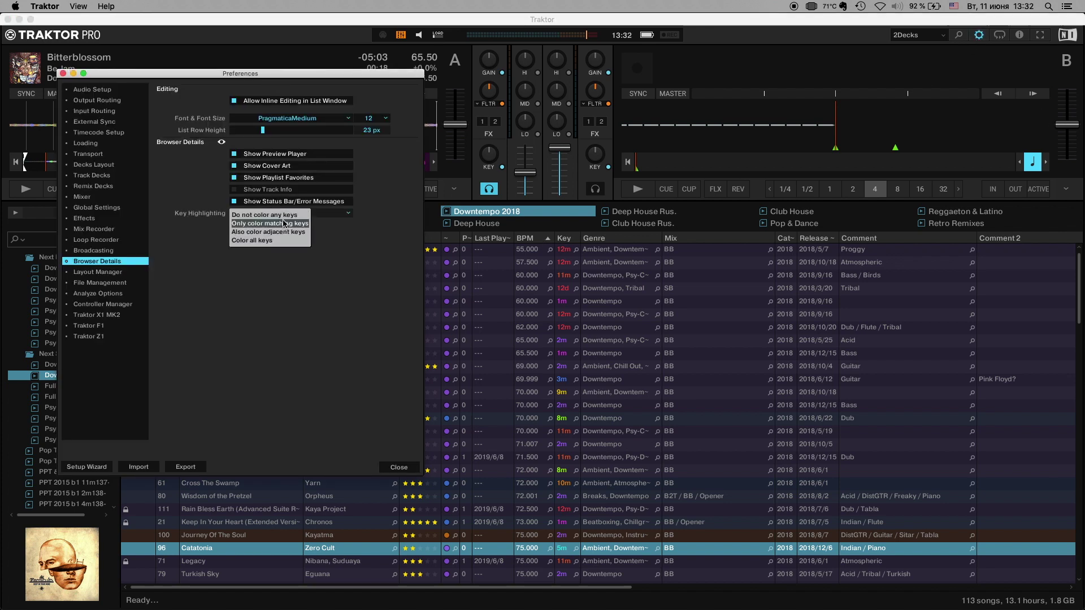
pyautogui.click(286, 226)
pyautogui.click(401, 468)
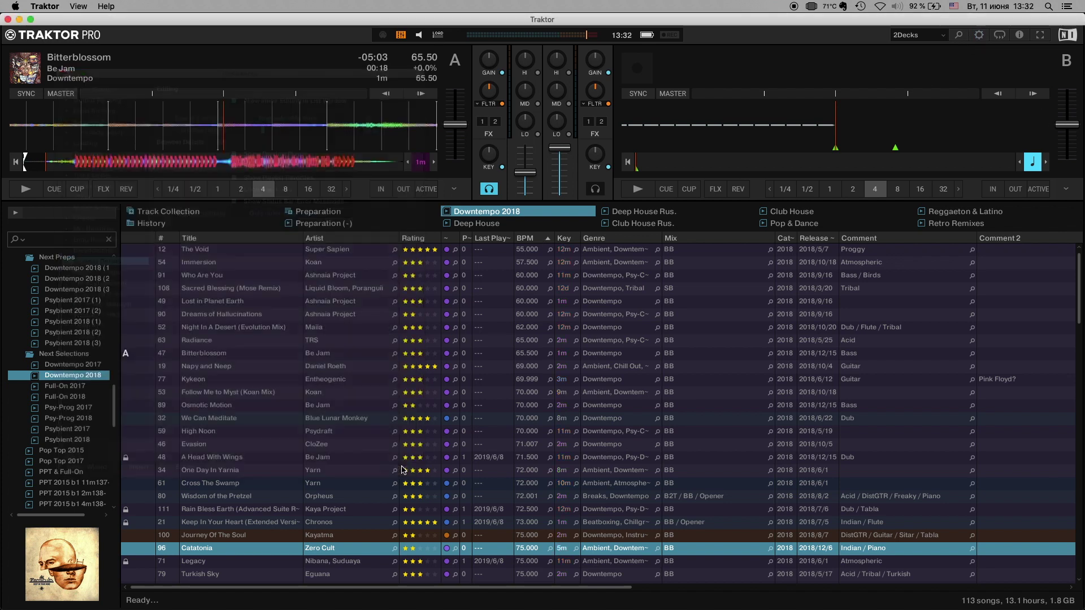
# Sort the Downtempo 2018 playlist by key and look through its tracks to the end.
pyautogui.click(567, 238)
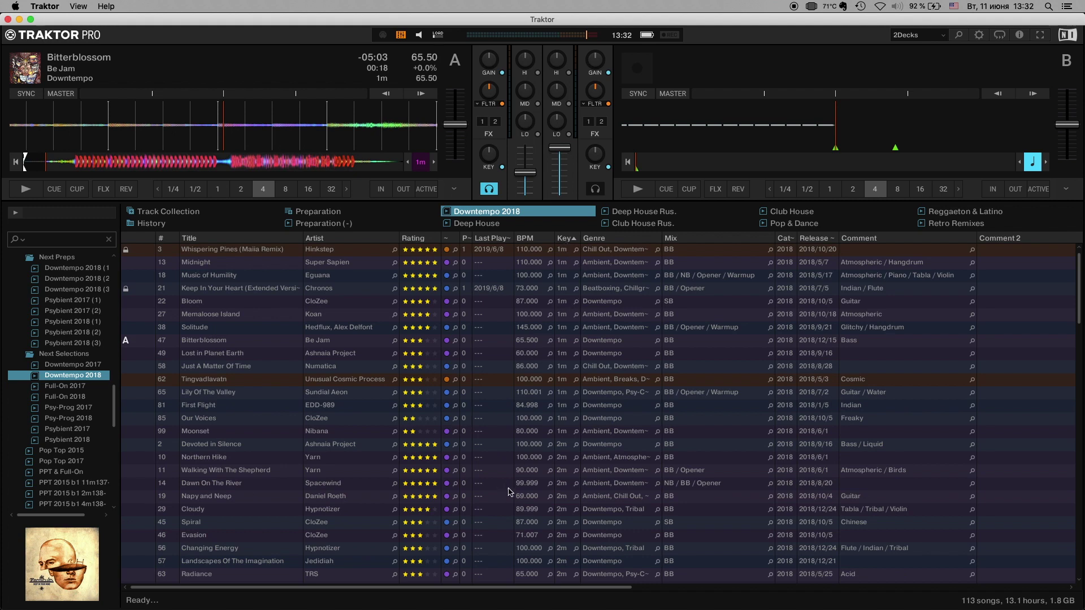
pyautogui.scroll(-20, 510, 491)
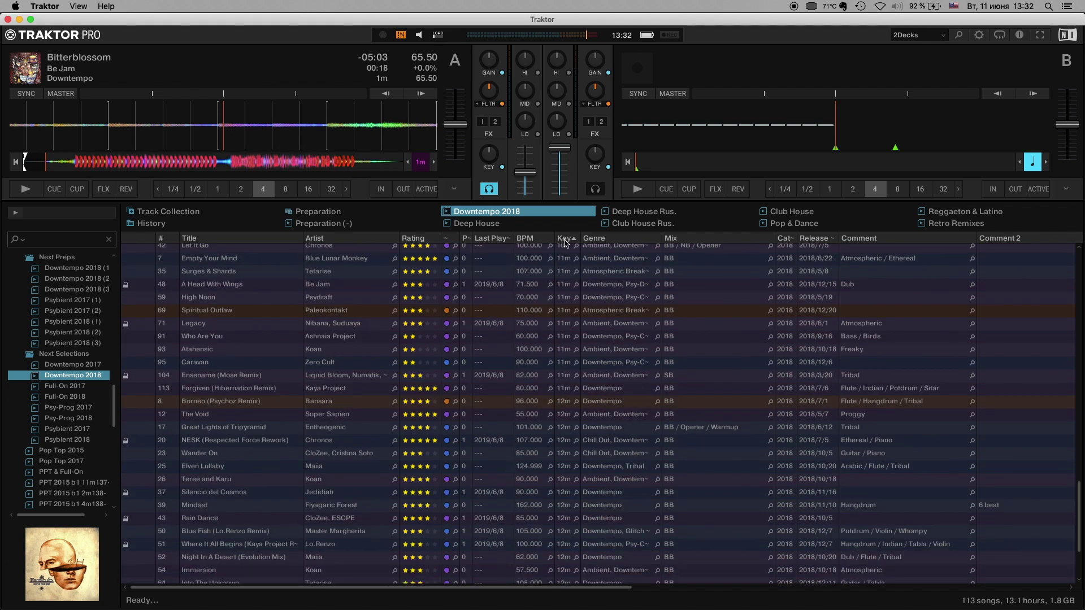
pyautogui.scroll(-4, 245, 447)
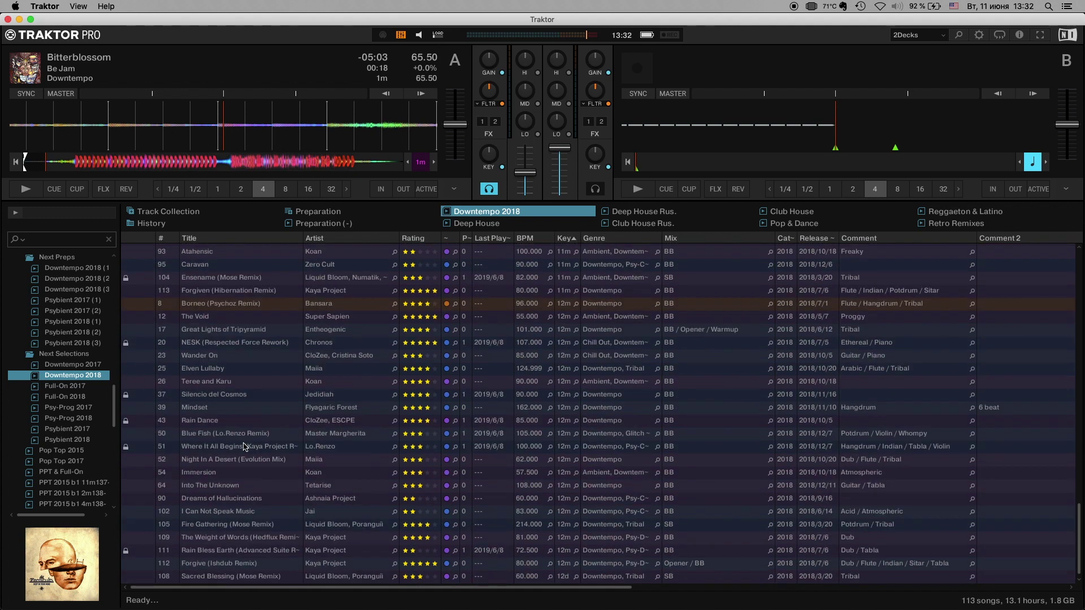
# Open the Deep House playlist, sort it by key, and look through its key column.
pyautogui.click(489, 222)
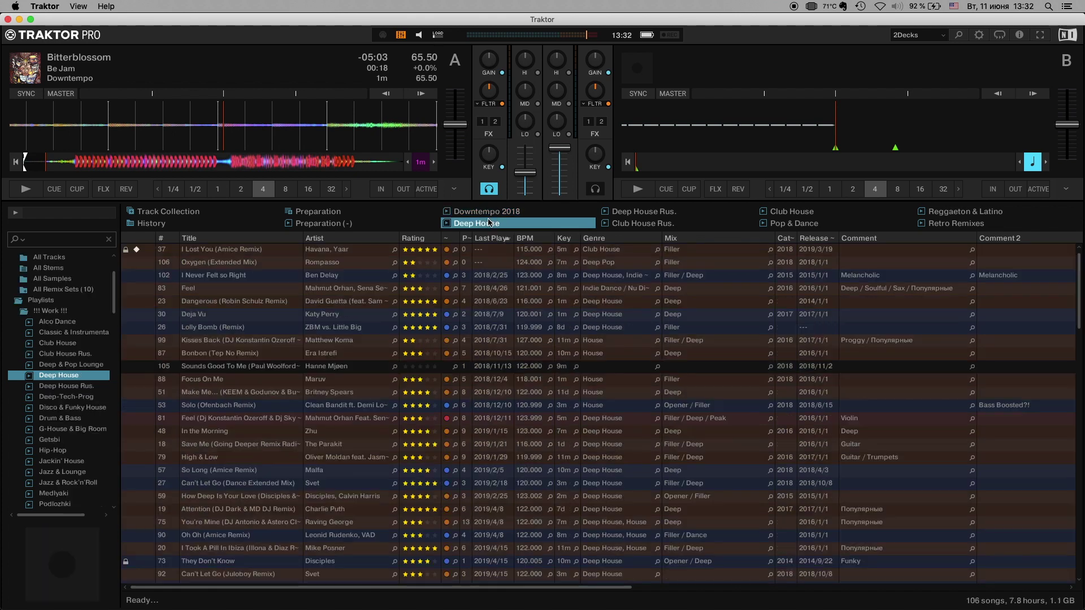
pyautogui.click(567, 238)
pyautogui.scroll(-10, 564, 502)
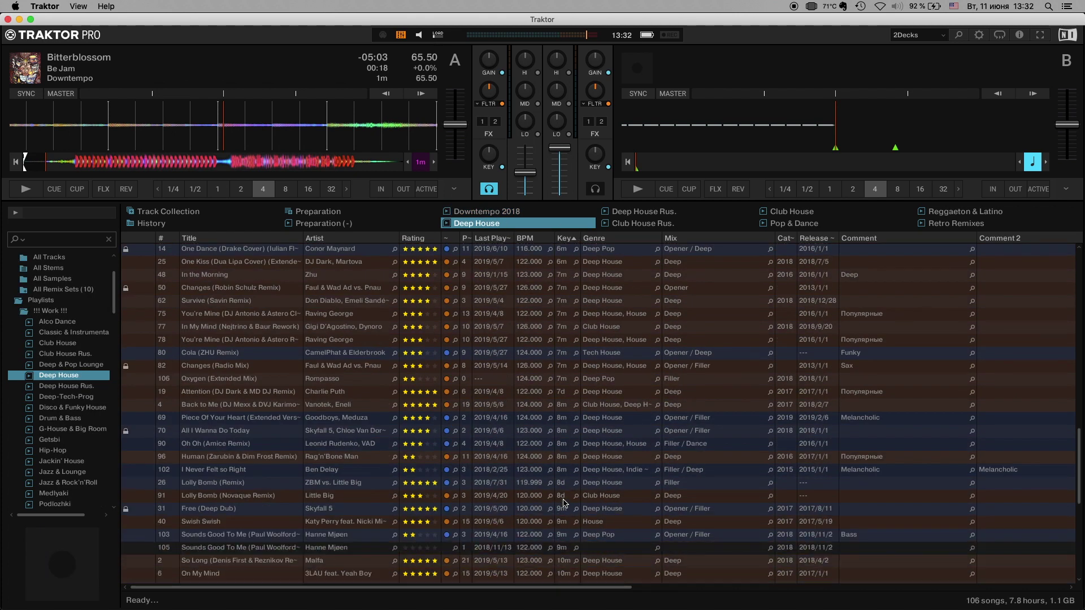
pyautogui.scroll(10, 564, 503)
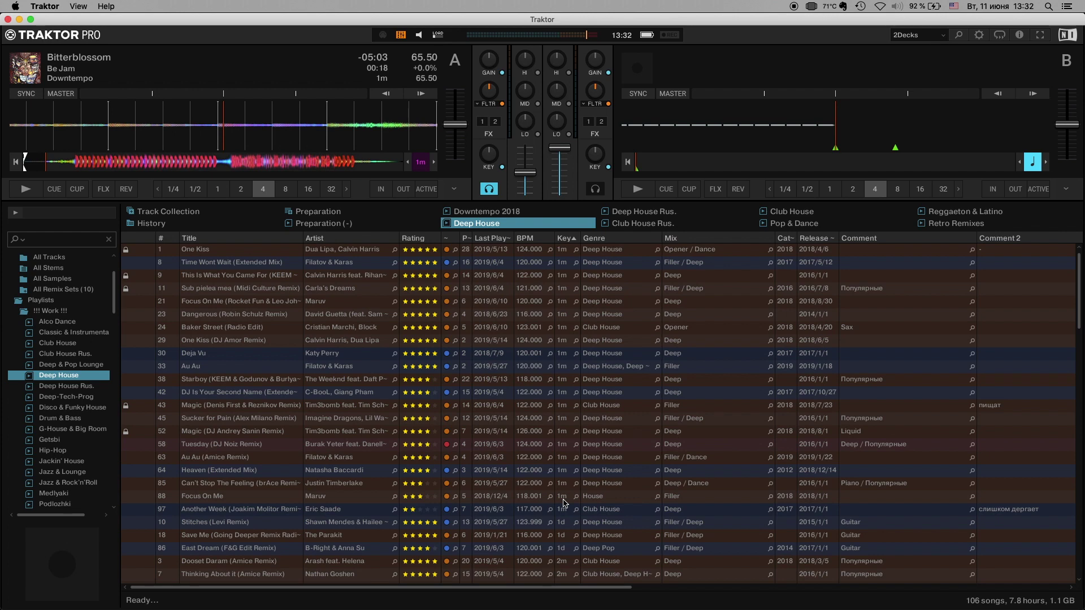
# Return to the Downtempo 2018 playlist and sort it by BPM and again by key.
pyautogui.click(491, 212)
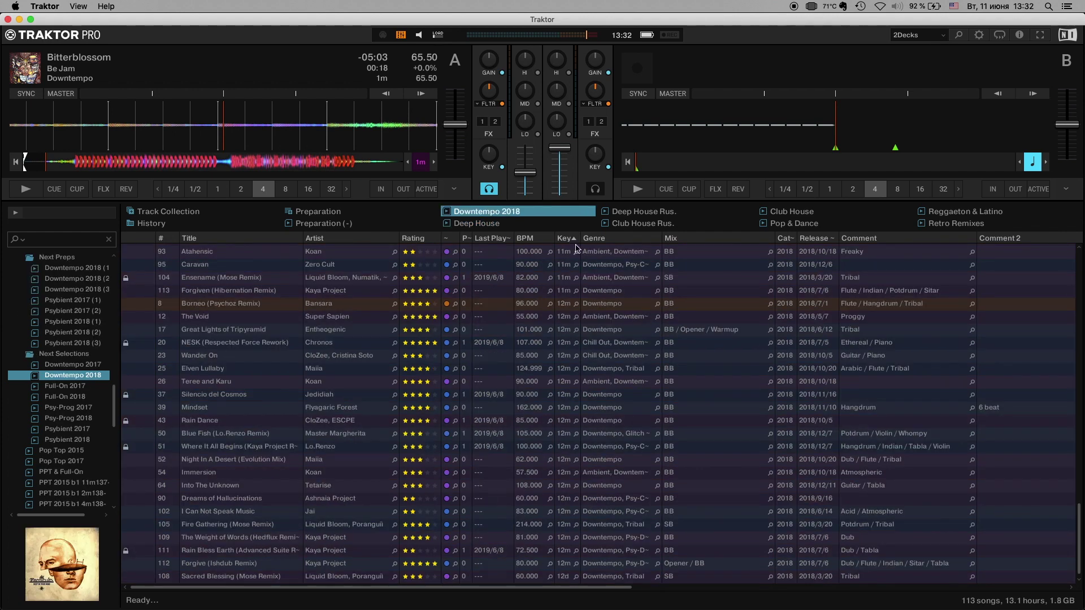
pyautogui.click(534, 239)
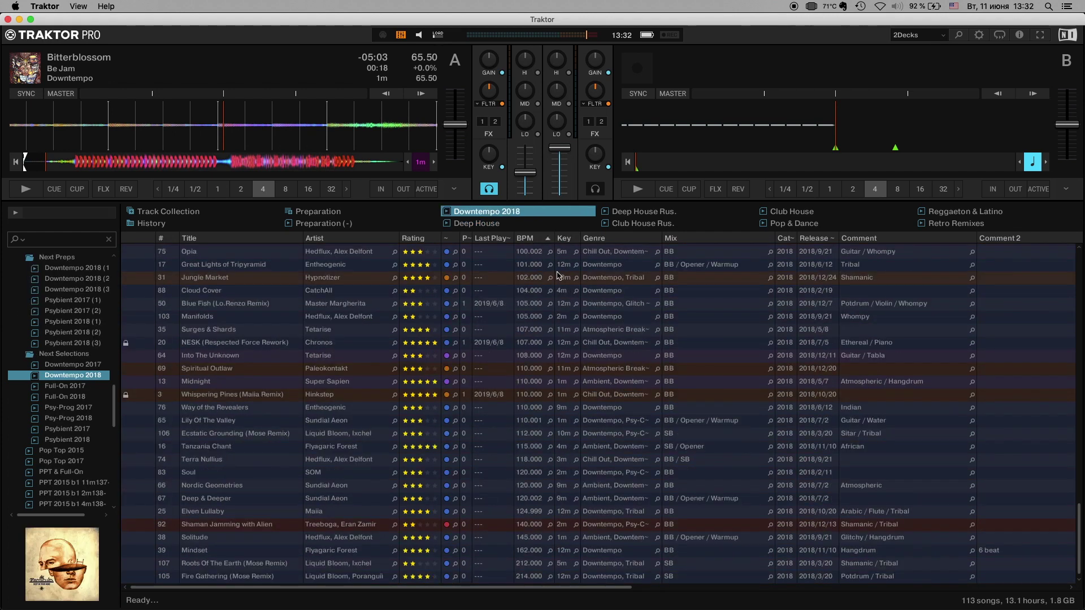
pyautogui.click(565, 238)
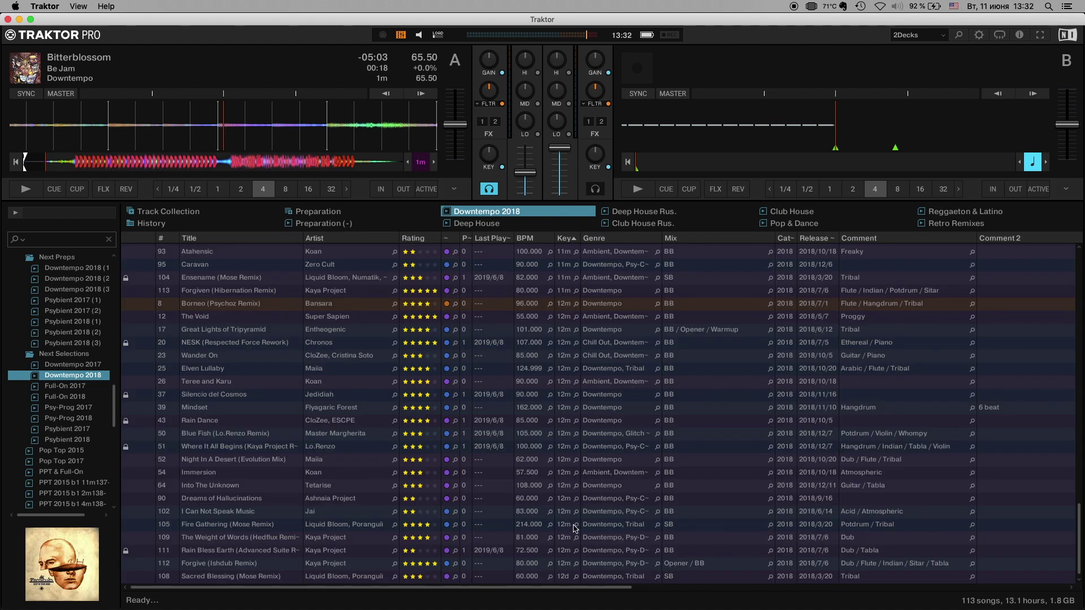
# Review the Key Highlighting options in the preferences and keep Only color matching keys selected.
pyautogui.click(978, 35)
pyautogui.click(287, 213)
pyautogui.click(287, 213)
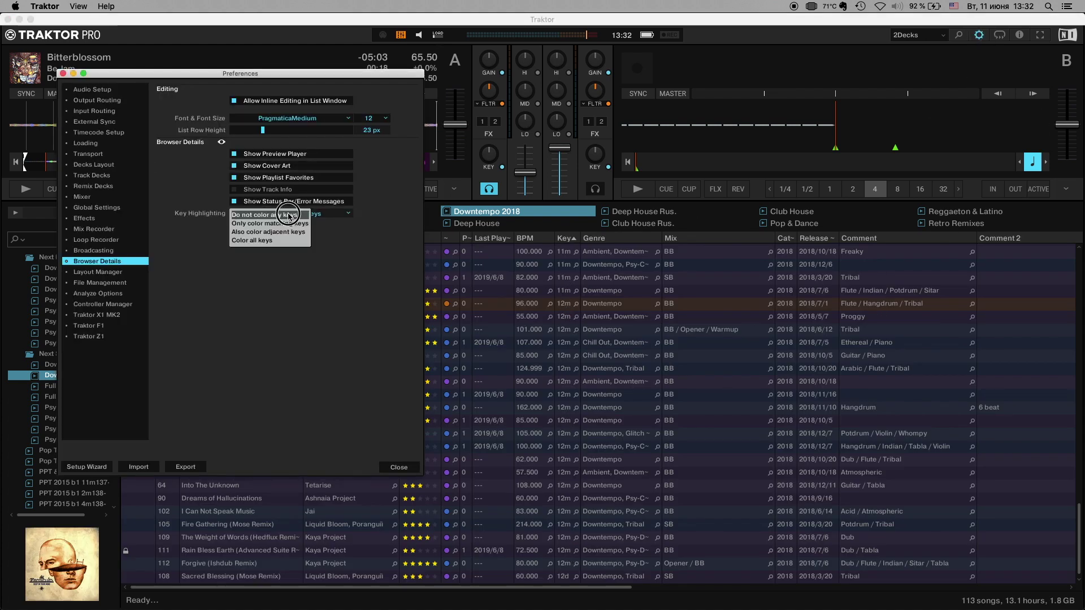
pyautogui.click(289, 225)
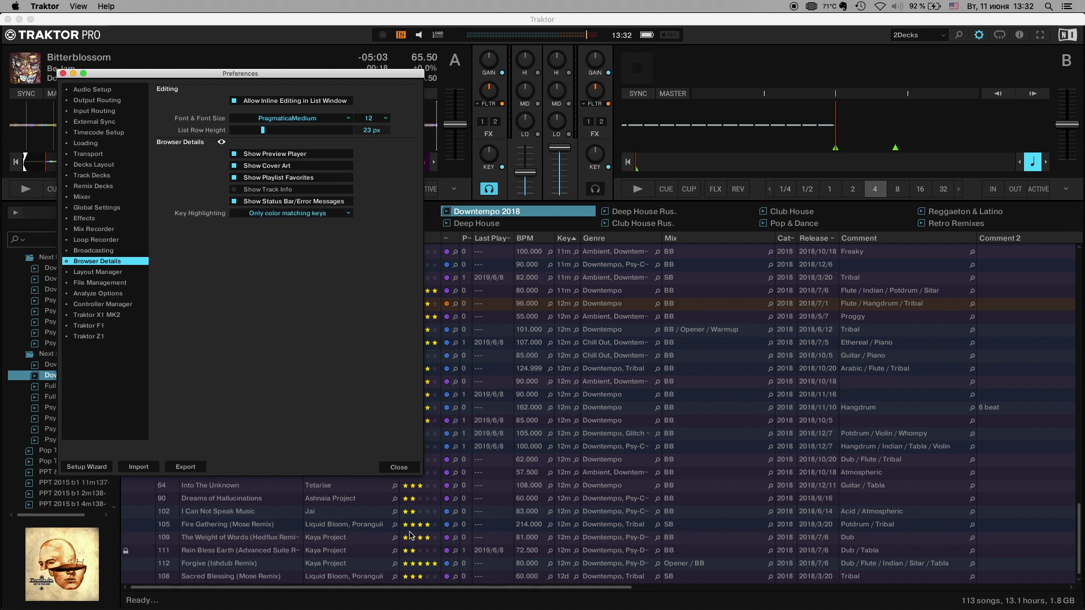
pyautogui.click(398, 468)
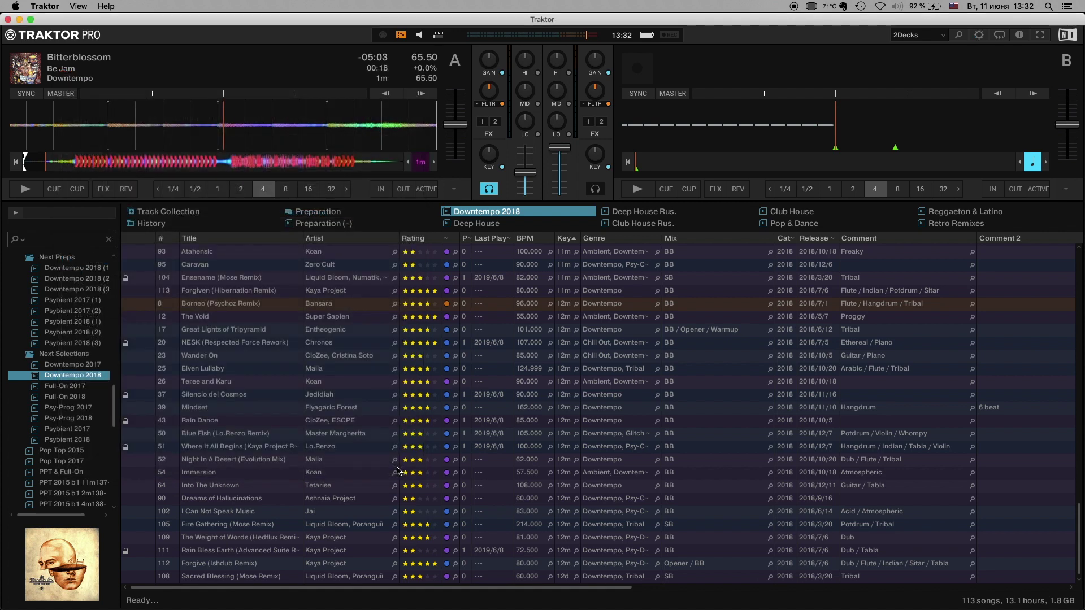
# Sort the Downtempo 2018 playlist by track number, and play deck A to check the matching-key highlighting before pausing it.
pyautogui.click(566, 240)
pyautogui.click(565, 240)
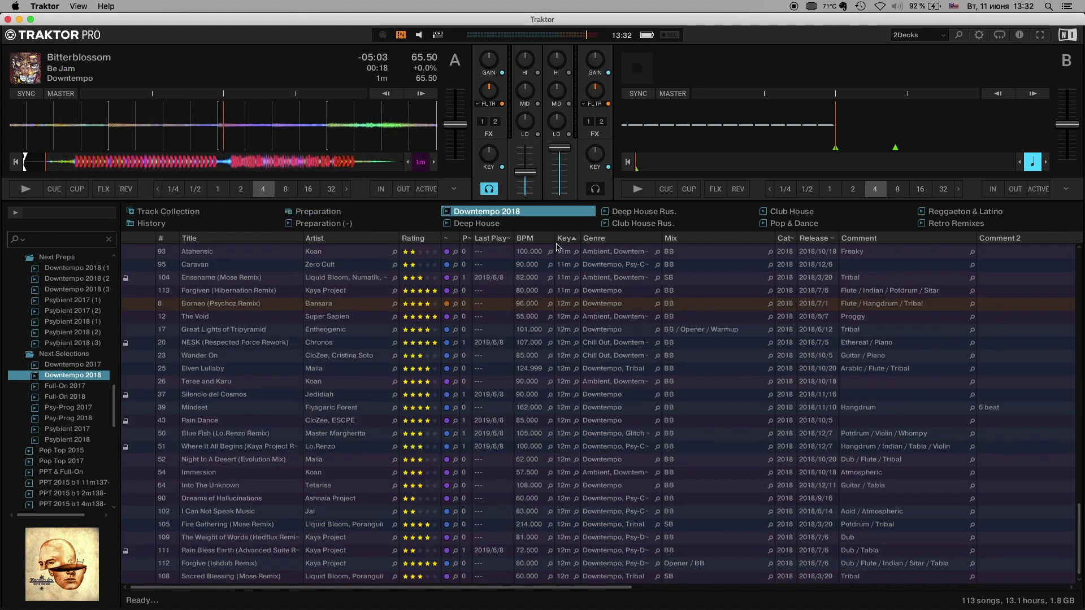
pyautogui.click(160, 240)
pyautogui.click(27, 188)
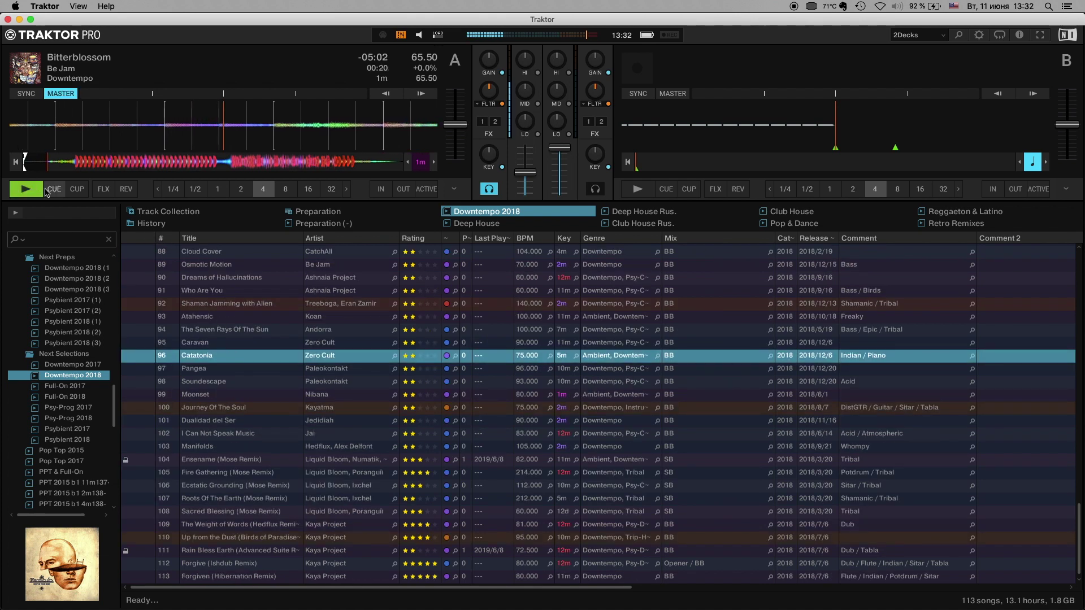
pyautogui.click(26, 189)
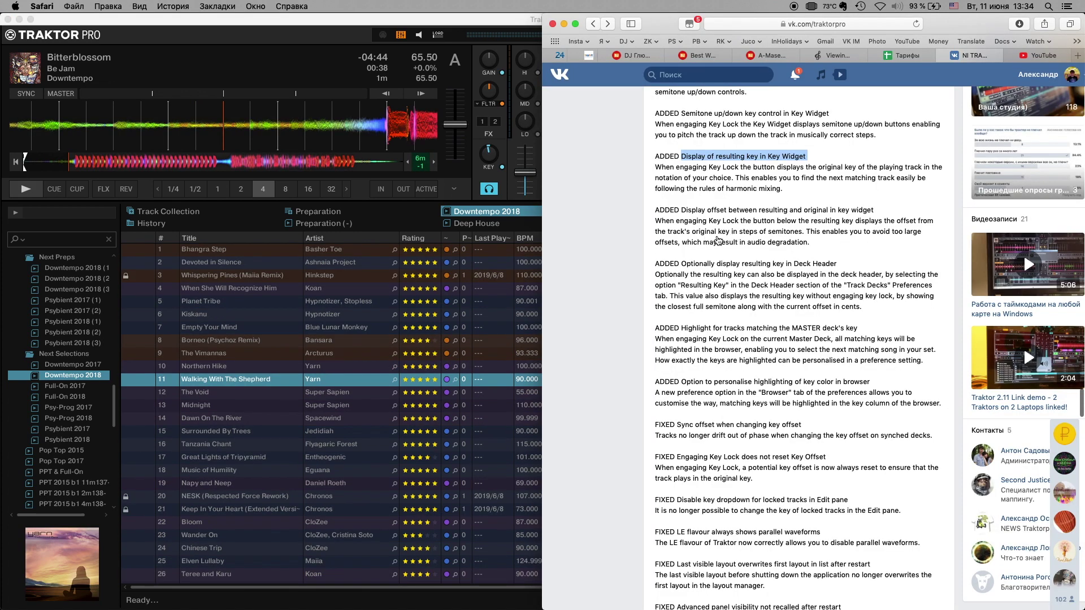
# Read the key offset release note, switch to Traktor, raise Bitterblossom's key to +3 semitones and return it to the original key.
pyautogui.scroll(-1, 716, 327)
pyautogui.scroll(-1, 717, 326)
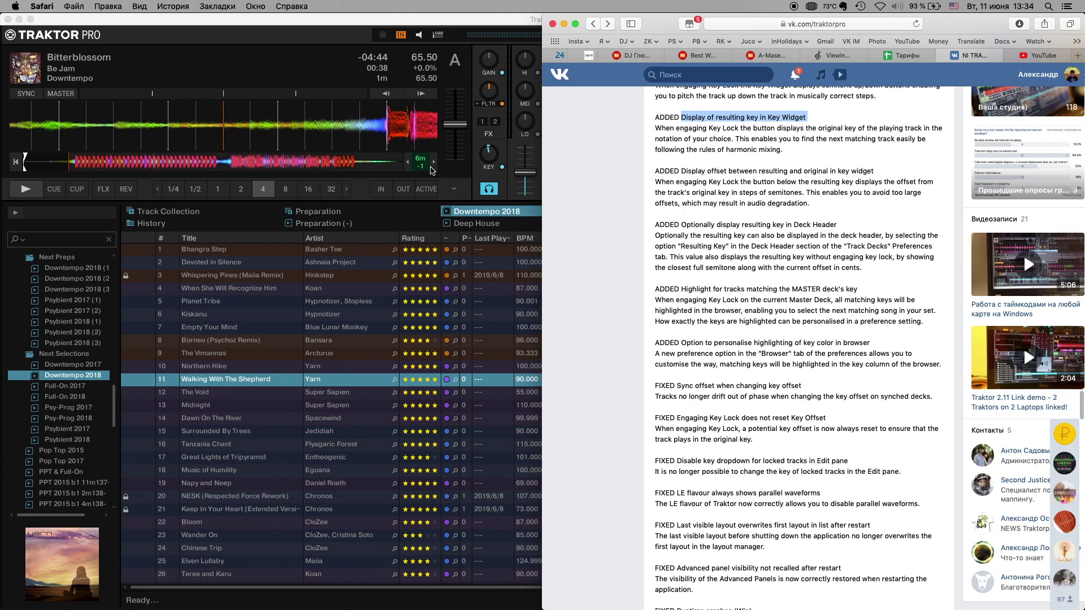
pyautogui.click(433, 163)
pyautogui.click(433, 163)
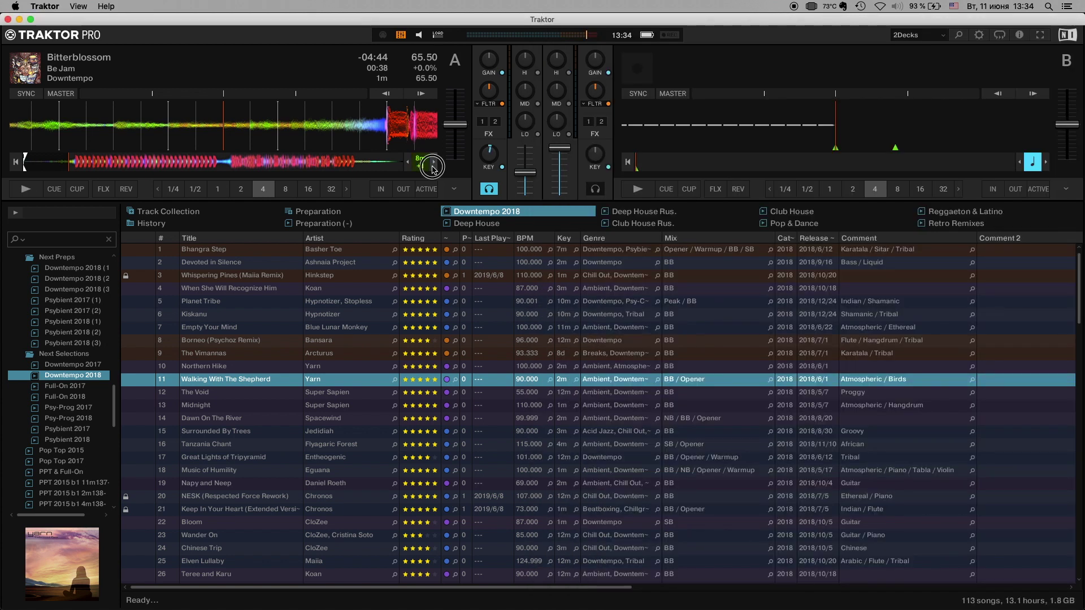
pyautogui.scroll(1, 425, 173)
pyautogui.click(434, 163)
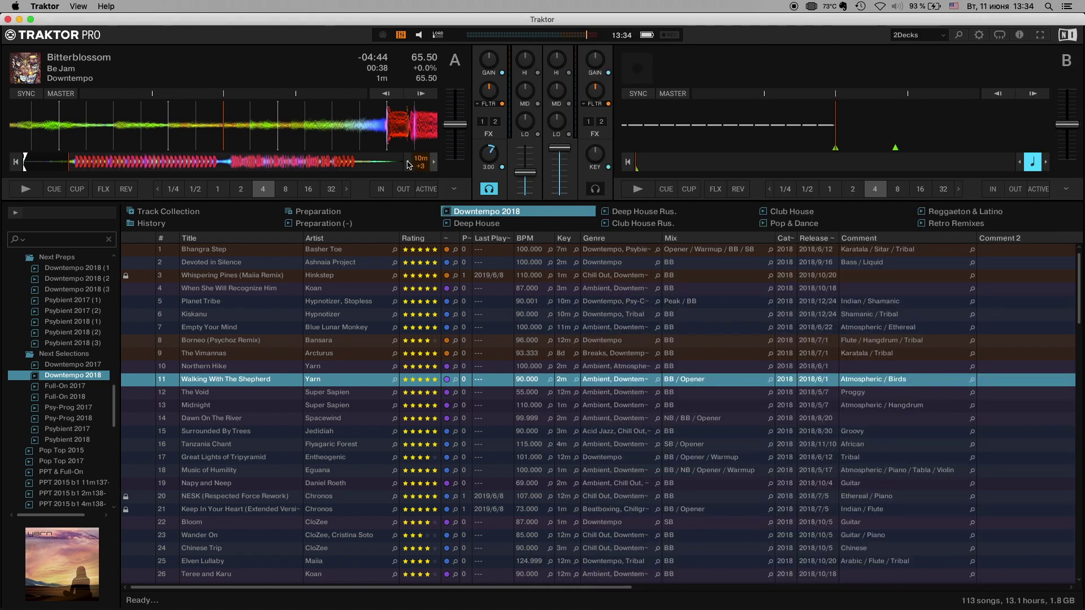
pyautogui.click(409, 162)
# Switch to Safari and read the release notes on the key offset and the resulting key in the deck header.
pyautogui.press('cmd+Tab')
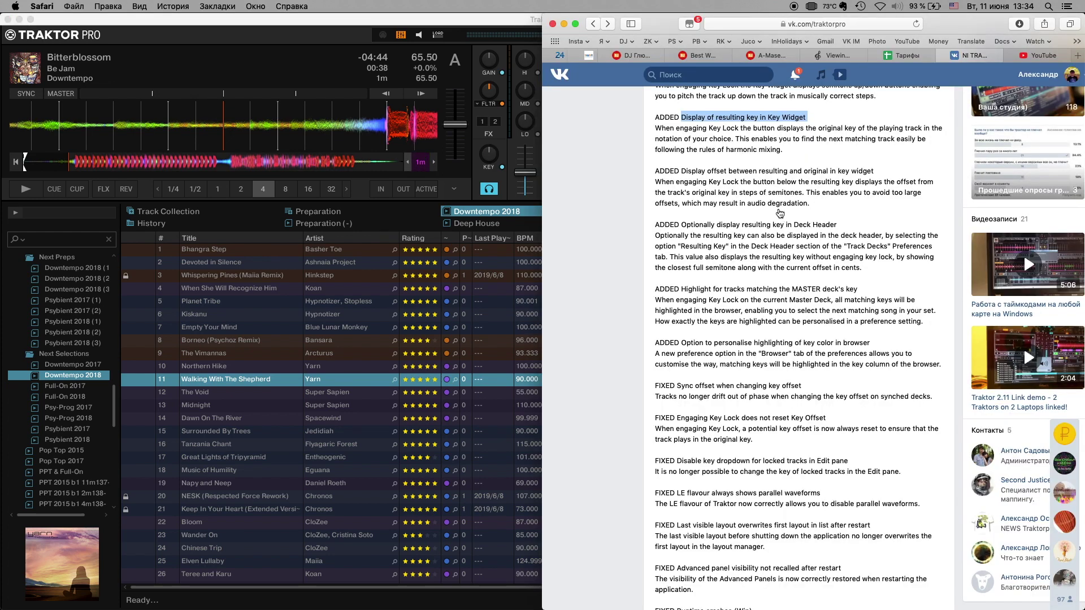
pyautogui.scroll(-2, 780, 210)
pyautogui.scroll(2, 784, 185)
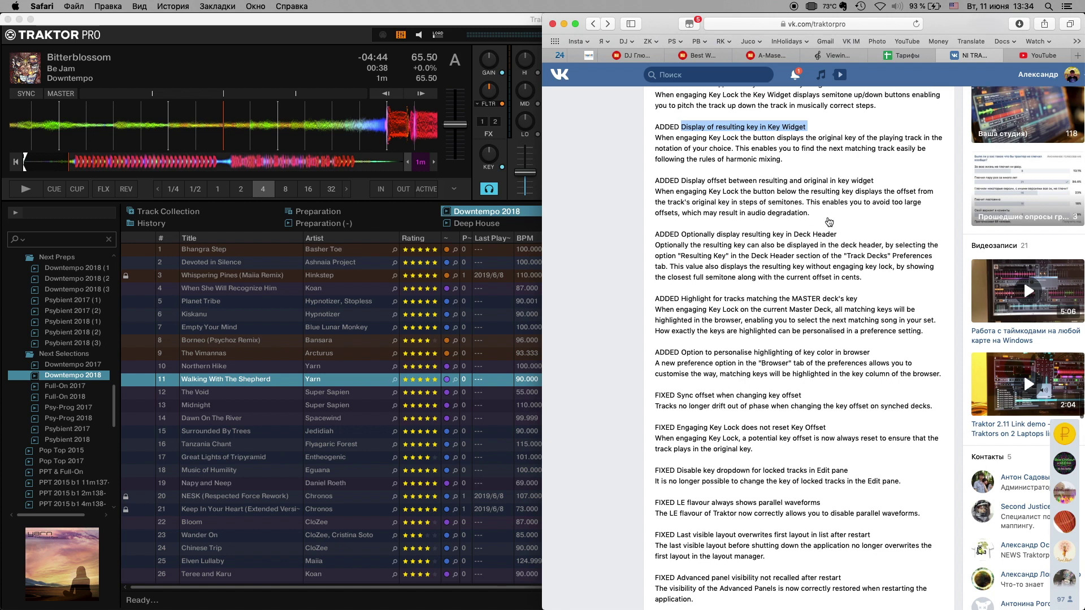
# Switch to Traktor, lower Bitterblossom's key by 1 semitone and return it to the original key.
pyautogui.click(473, 168)
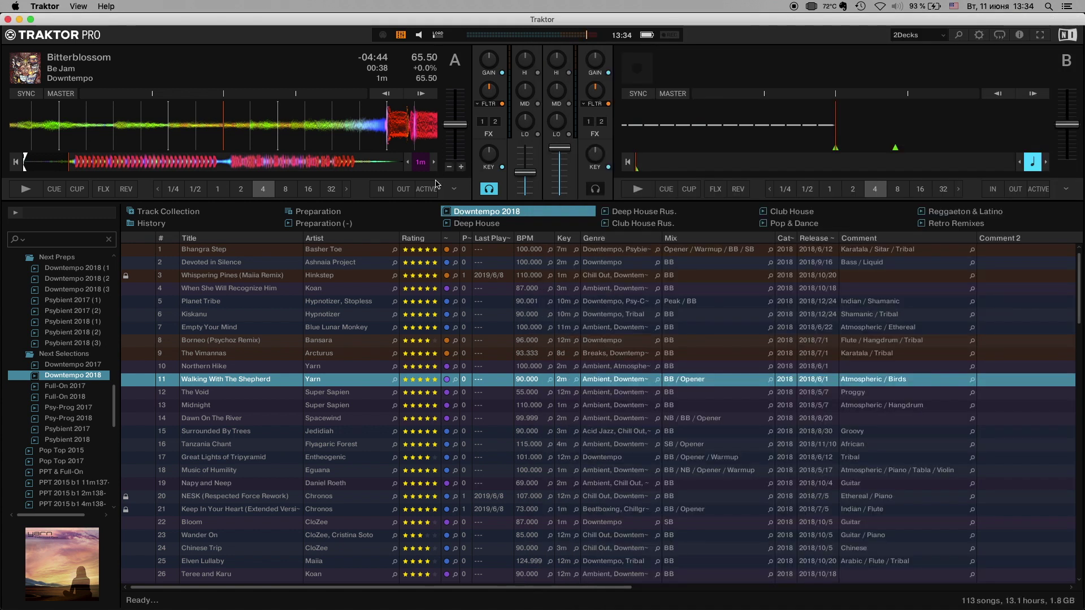
pyautogui.click(408, 163)
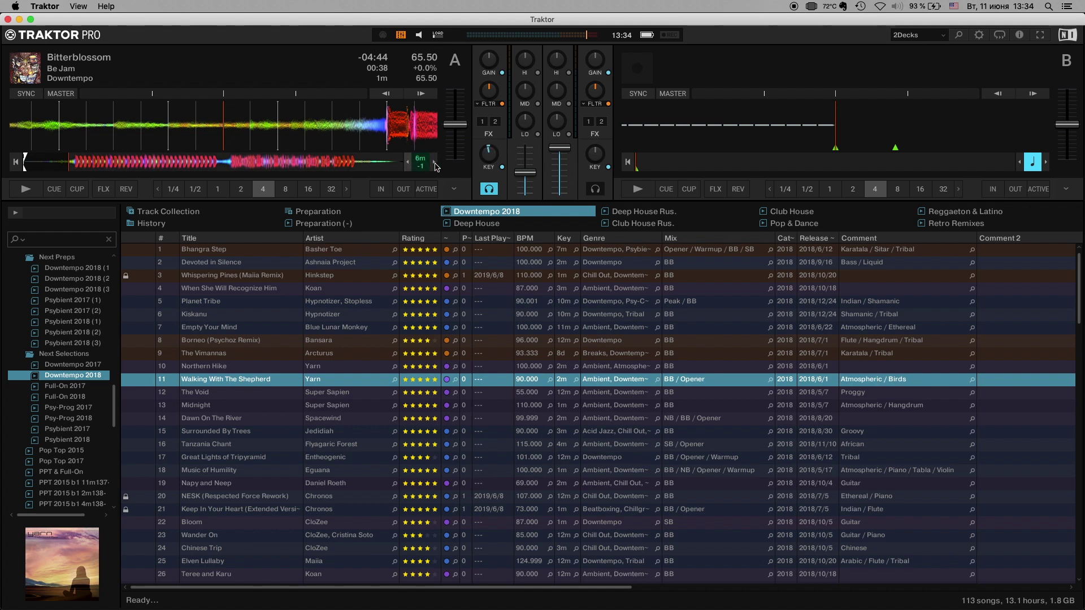
pyautogui.click(434, 162)
pyautogui.moveTo(495, 163)
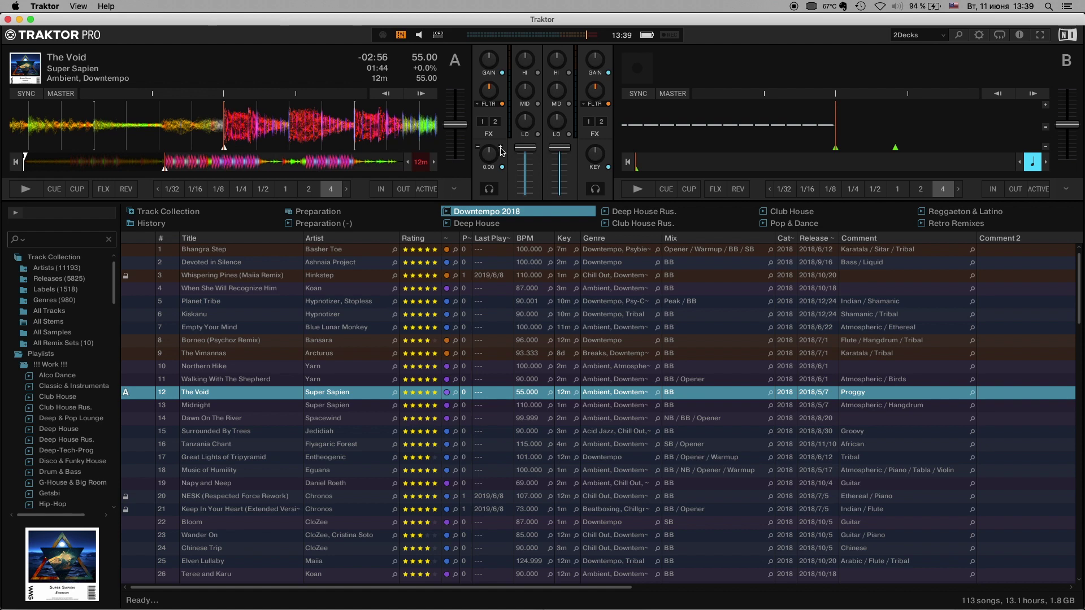
# Set deck A's key knob step size to Default, and step The Void's key up and back down.
pyautogui.click(501, 150)
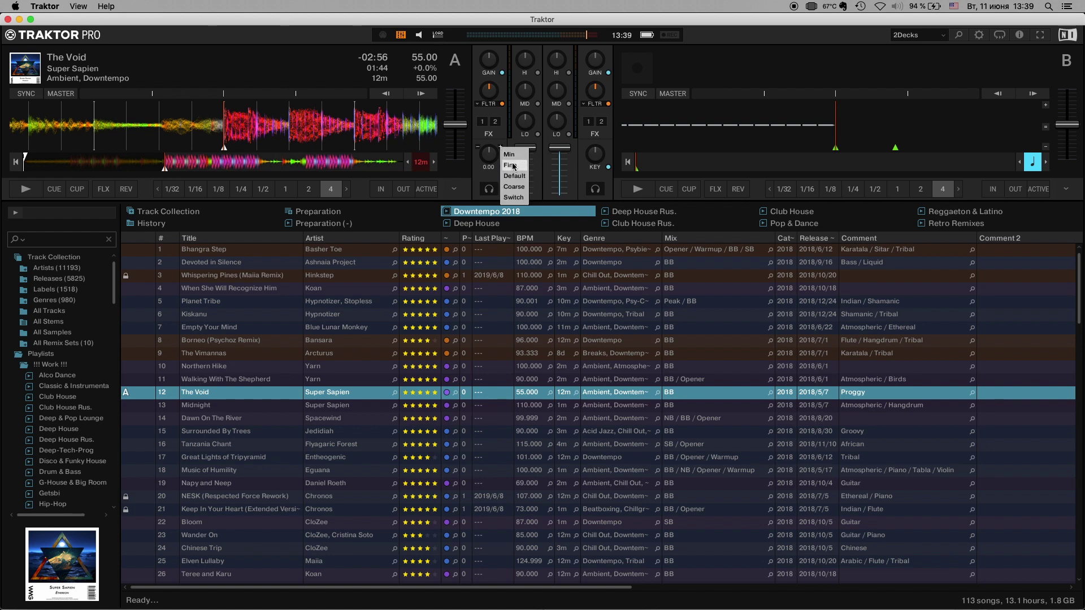
pyautogui.click(517, 176)
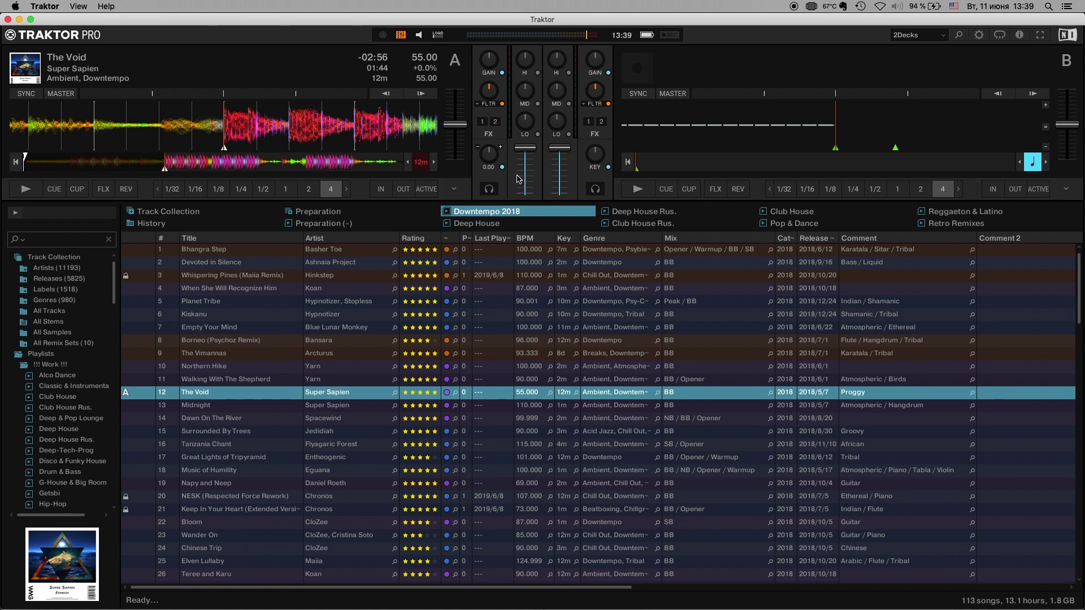
pyautogui.click(501, 148)
pyautogui.click(407, 163)
pyautogui.click(407, 162)
pyautogui.click(407, 162)
pyautogui.click(408, 162)
# Set deck A's key knob step size to Fine and nudge the key one step up and back down.
pyautogui.rightClick(498, 147)
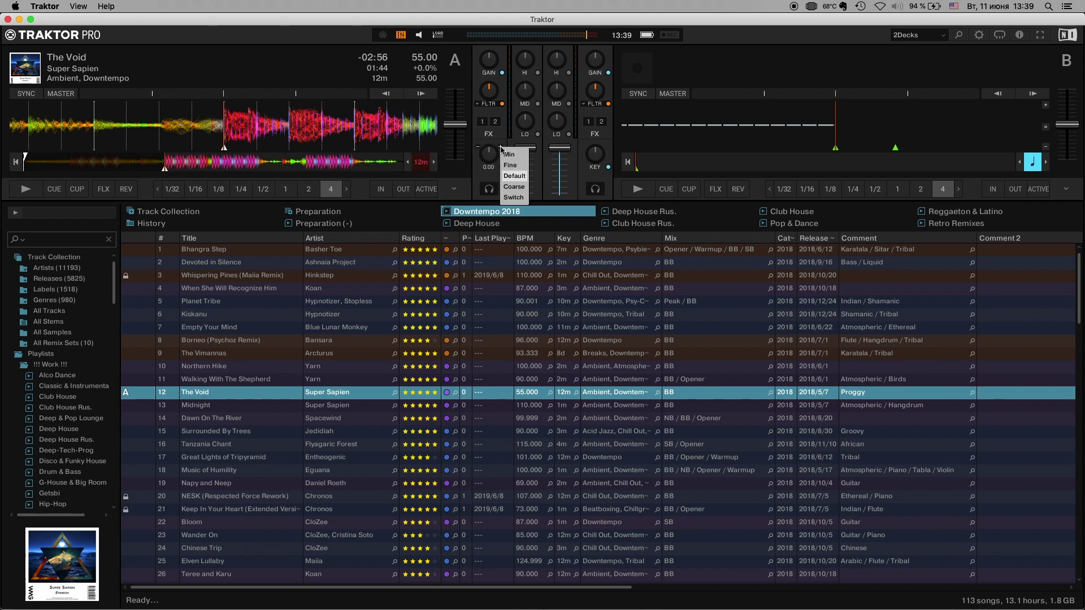
pyautogui.click(520, 168)
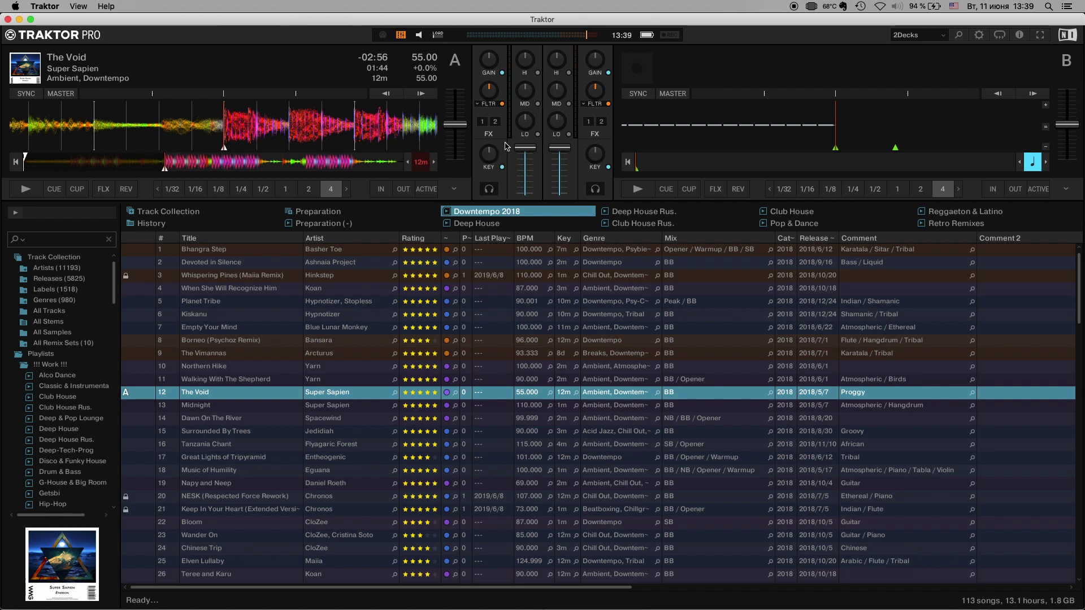
pyautogui.click(502, 149)
pyautogui.click(480, 151)
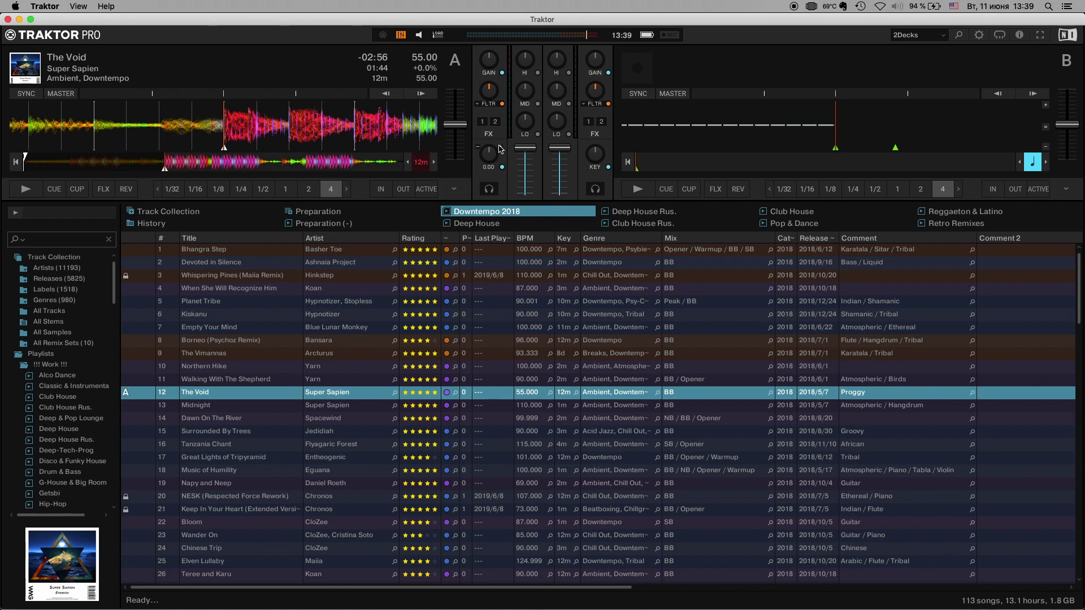
# Set deck A's key knob step size to Coarse, raise The Void's key by 3 semitones, and step it back down and up.
pyautogui.rightClick(501, 150)
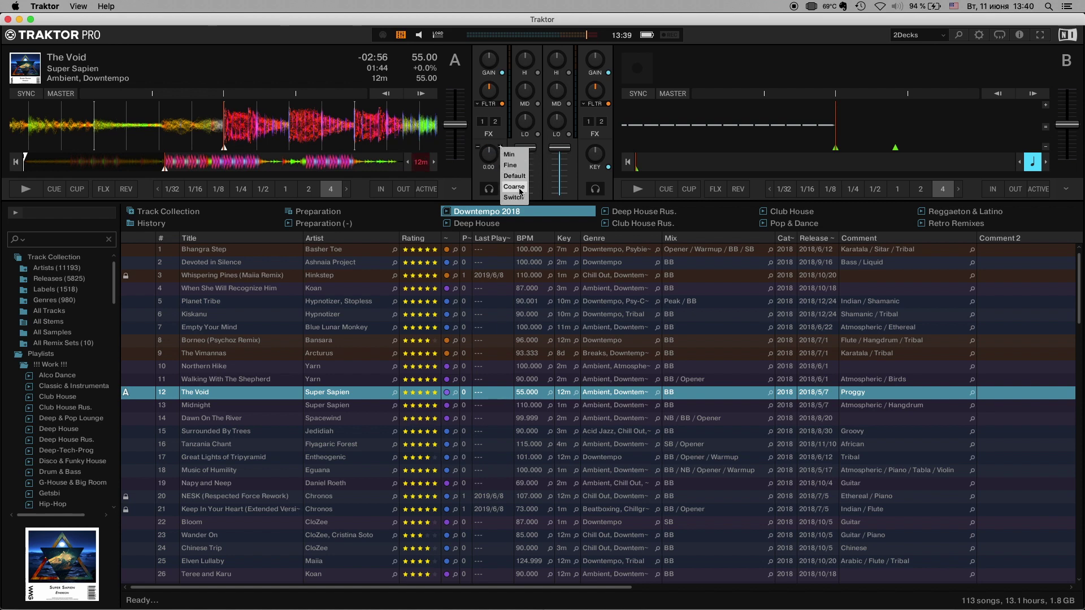
pyautogui.click(520, 191)
pyautogui.tripleClick(501, 148)
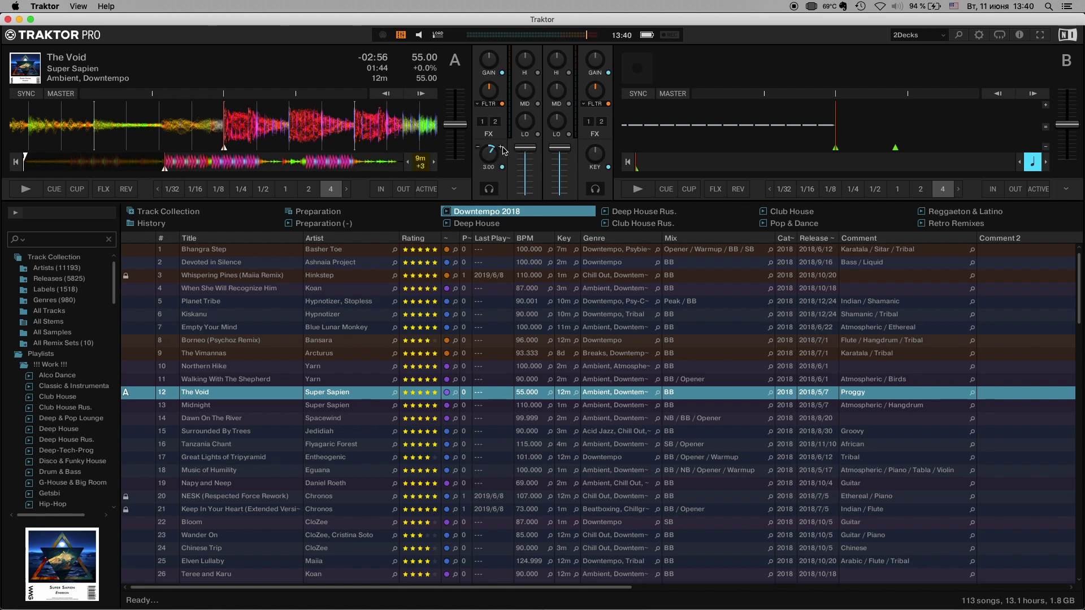
pyautogui.tripleClick(478, 149)
pyautogui.tripleClick(479, 148)
pyautogui.doubleClick(502, 148)
pyautogui.doubleClick(502, 149)
# Shift The Void's key down and up in semitones from the deck's own key widget.
pyautogui.click(408, 164)
pyautogui.click(408, 164)
pyautogui.click(435, 166)
pyautogui.click(409, 168)
# Raise The Void's key three steps on the mixer's key control, lower it six steps and bring it up one.
pyautogui.click(500, 148)
pyautogui.click(500, 148)
pyautogui.click(500, 148)
pyautogui.click(478, 151)
pyautogui.click(478, 150)
pyautogui.click(478, 150)
pyautogui.click(478, 151)
pyautogui.click(478, 151)
pyautogui.click(478, 150)
pyautogui.click(501, 149)
# Set deck A's key knob step size to Switch and try stepping The Void's key up and down with it.
pyautogui.rightClick(500, 149)
pyautogui.click(515, 198)
pyautogui.click(501, 148)
pyautogui.click(479, 148)
pyautogui.click(479, 149)
pyautogui.click(479, 150)
pyautogui.click(501, 148)
pyautogui.click(501, 148)
pyautogui.click(501, 150)
pyautogui.click(502, 149)
# Reset The Void to its original key and review the key knob's step size options without changing the selection.
pyautogui.click(421, 162)
pyautogui.click(407, 164)
pyautogui.scroll(2, 408, 164)
pyautogui.click(407, 165)
pyautogui.click(502, 150)
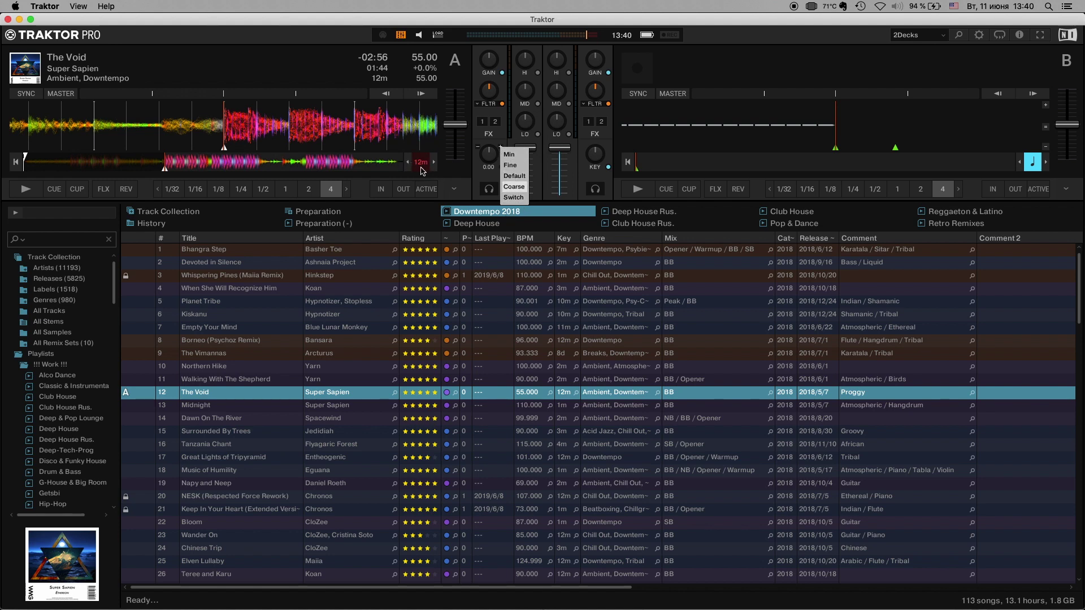
pyautogui.click(487, 173)
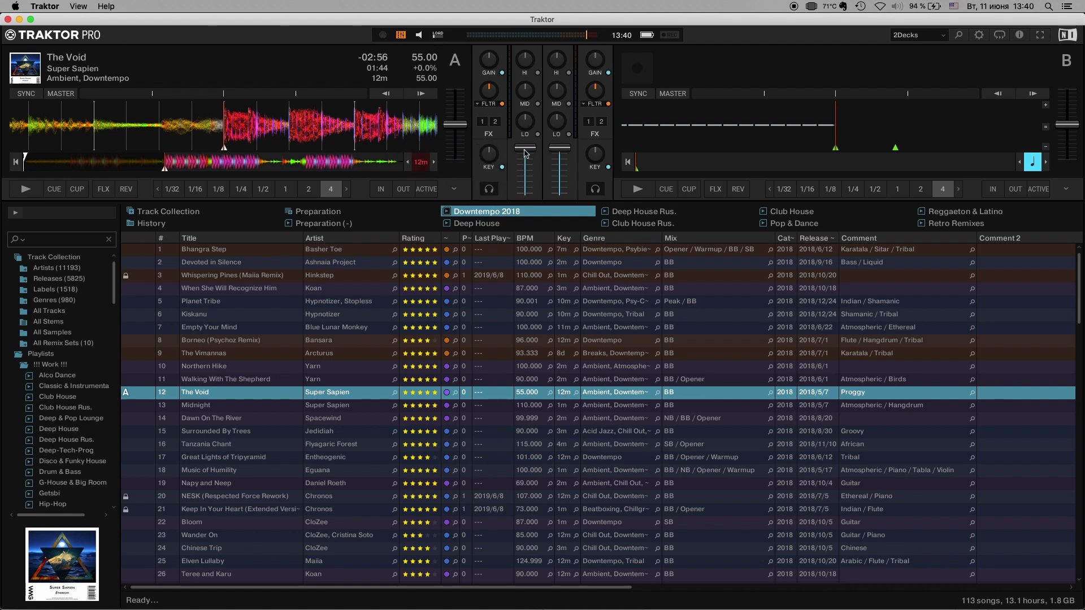
# Set deck A's key knob step size to Min, and turn the knob off the semitone steps, resetting it in between.
pyautogui.moveTo(497, 153)
pyautogui.click(501, 148)
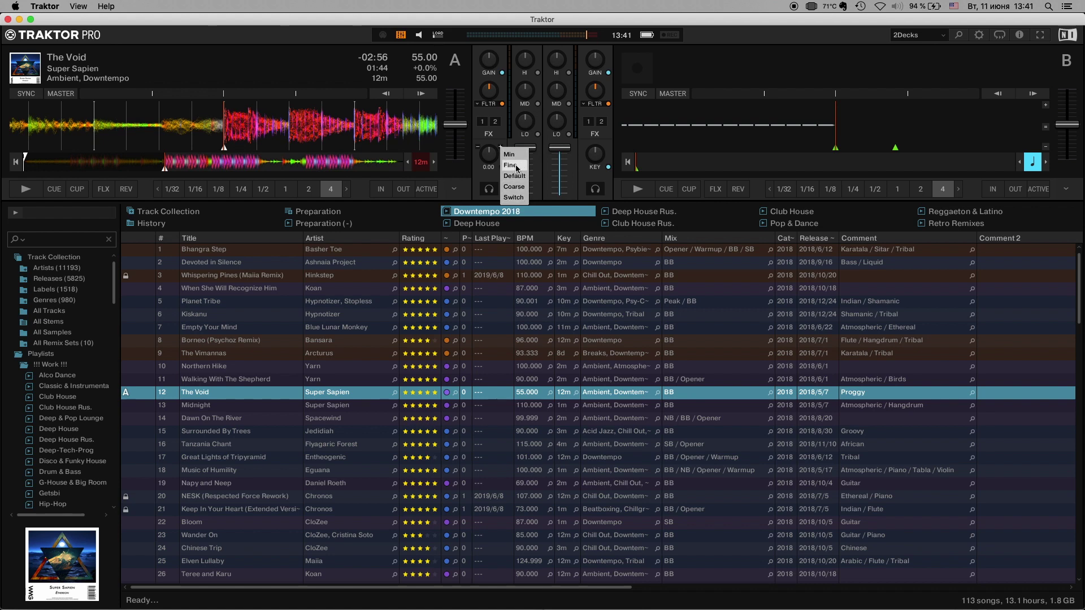
pyautogui.click(512, 154)
pyautogui.scroll(1, 486, 154)
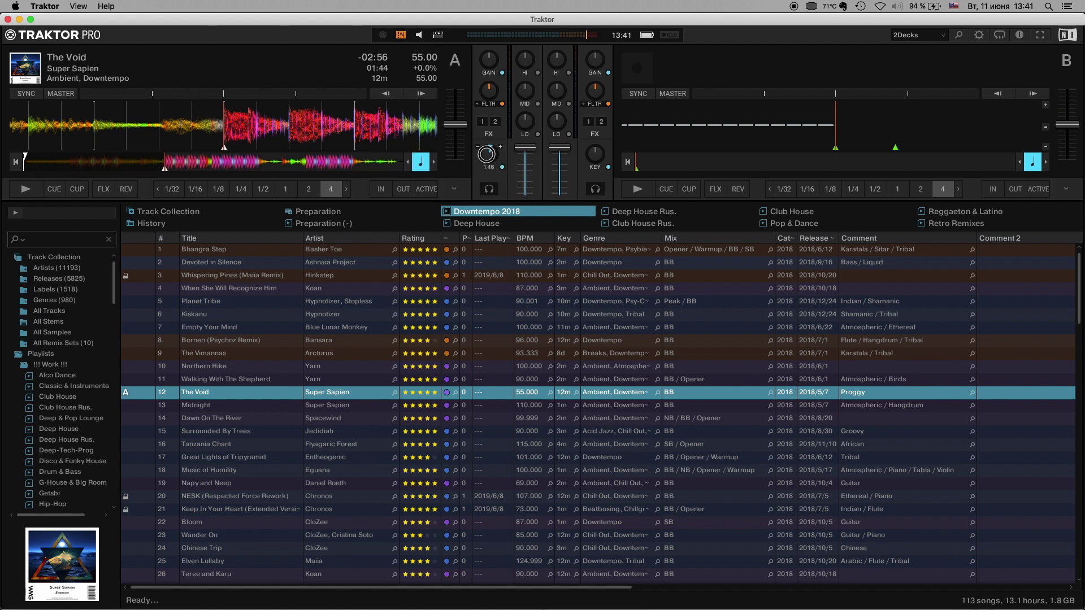
pyautogui.scroll(-1, 487, 155)
pyautogui.doubleClick(489, 159)
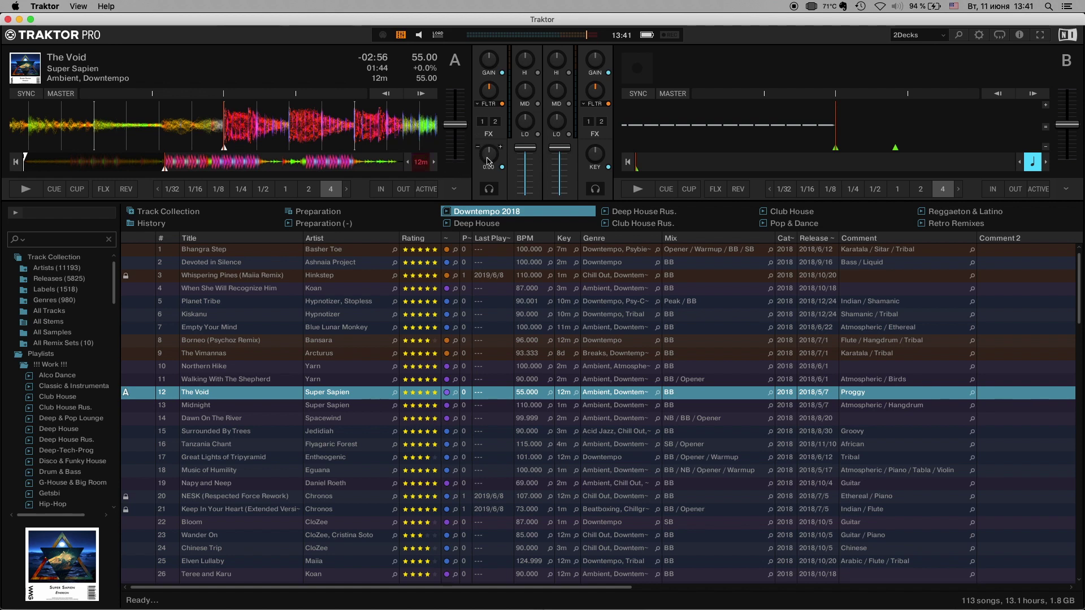
pyautogui.moveTo(489, 160); pyautogui.dragTo(490, 160)
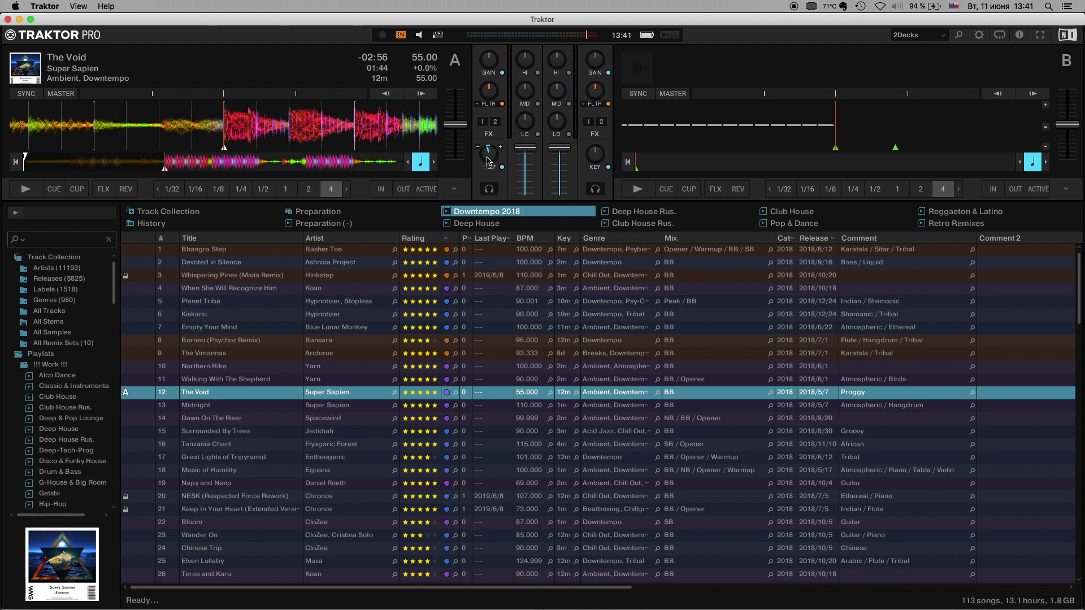
# Play The Void in the headphone cue with deck A's channel fader fully down, while turning the key knob.
pyautogui.click(26, 188)
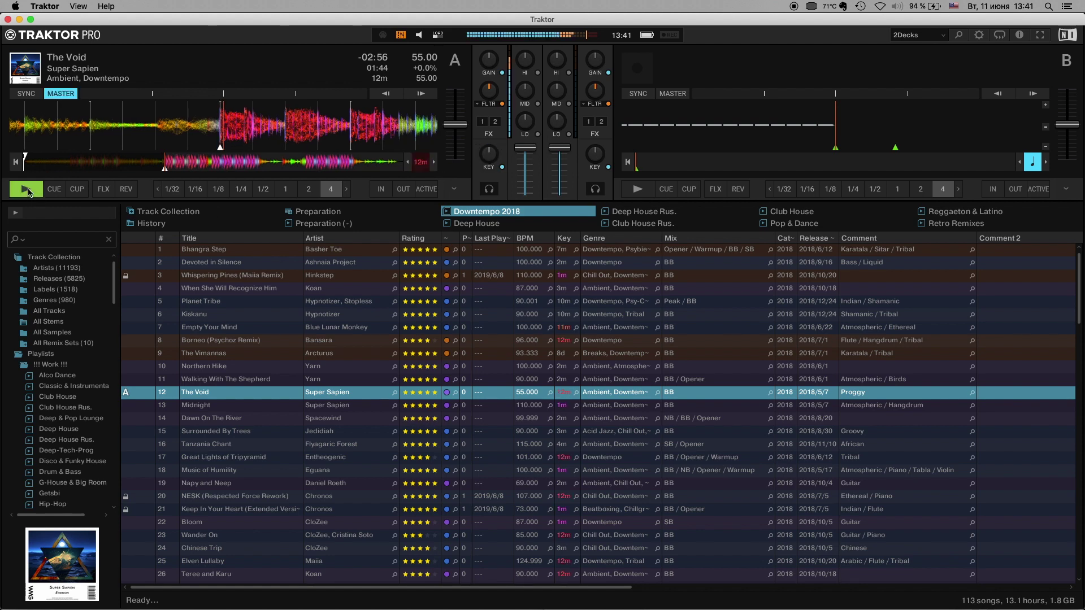
pyautogui.moveTo(525, 148); pyautogui.dragTo(524, 193)
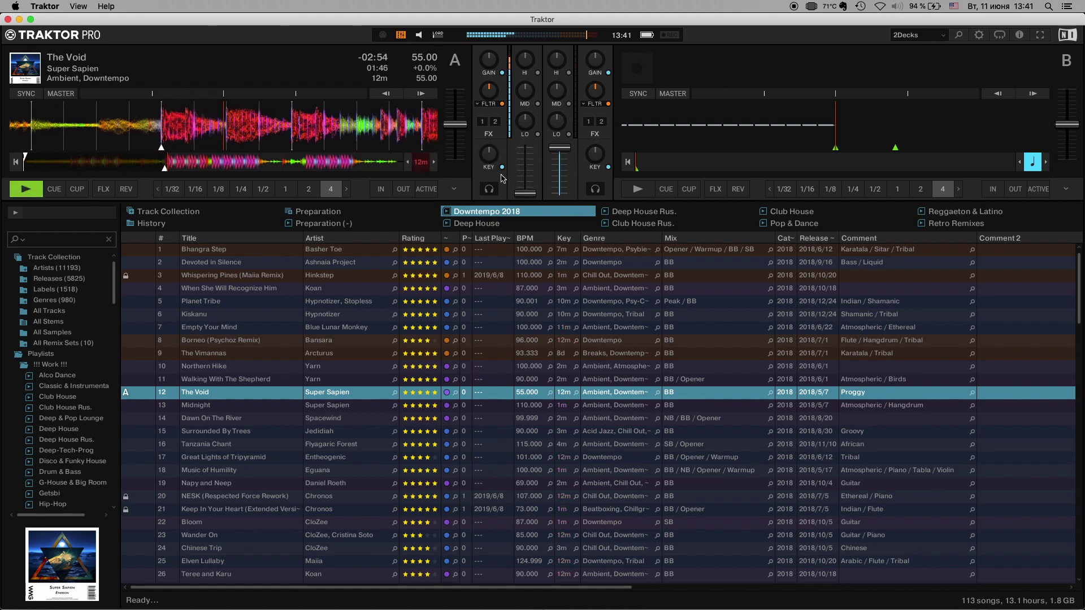
pyautogui.click(490, 189)
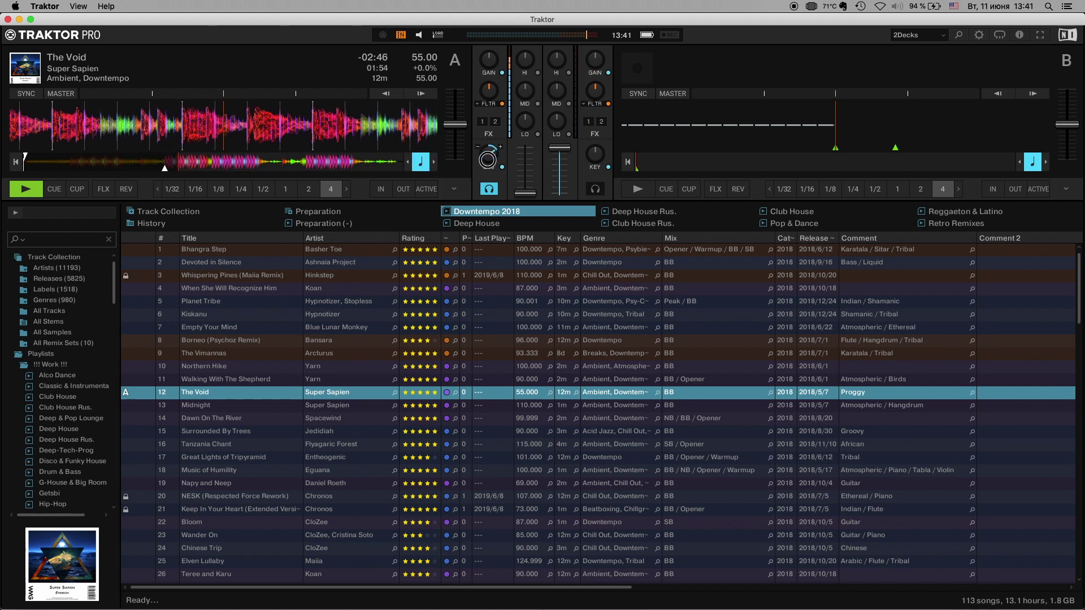
pyautogui.click(488, 161)
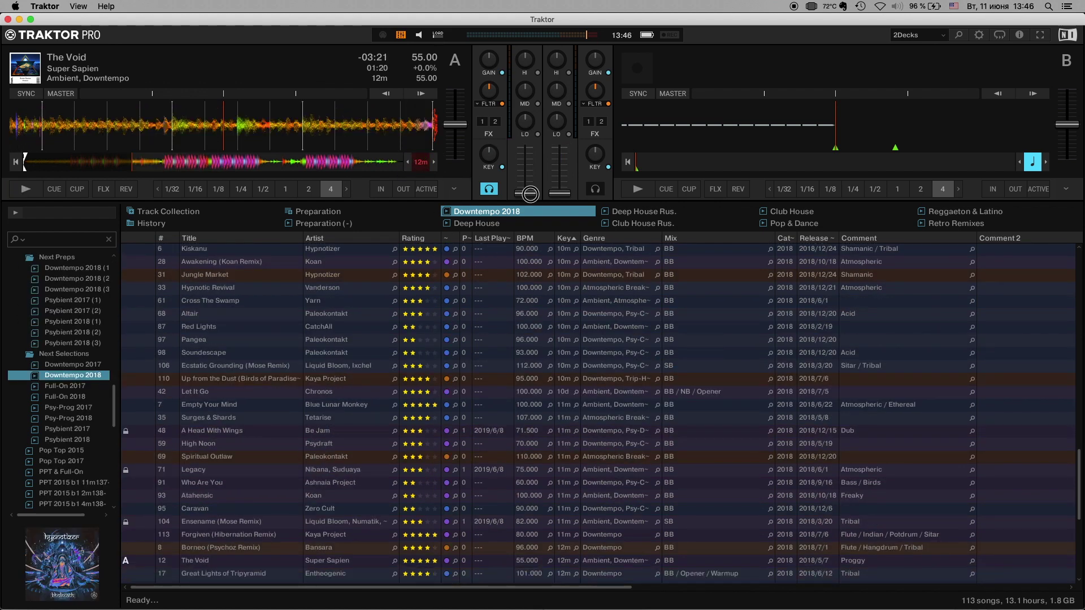
# Play deck A with the key raised 1 semitone, and browse the key-sorted playlist to the highlighted matching tracks.
pyautogui.scroll(2, 531, 196)
pyautogui.click(25, 189)
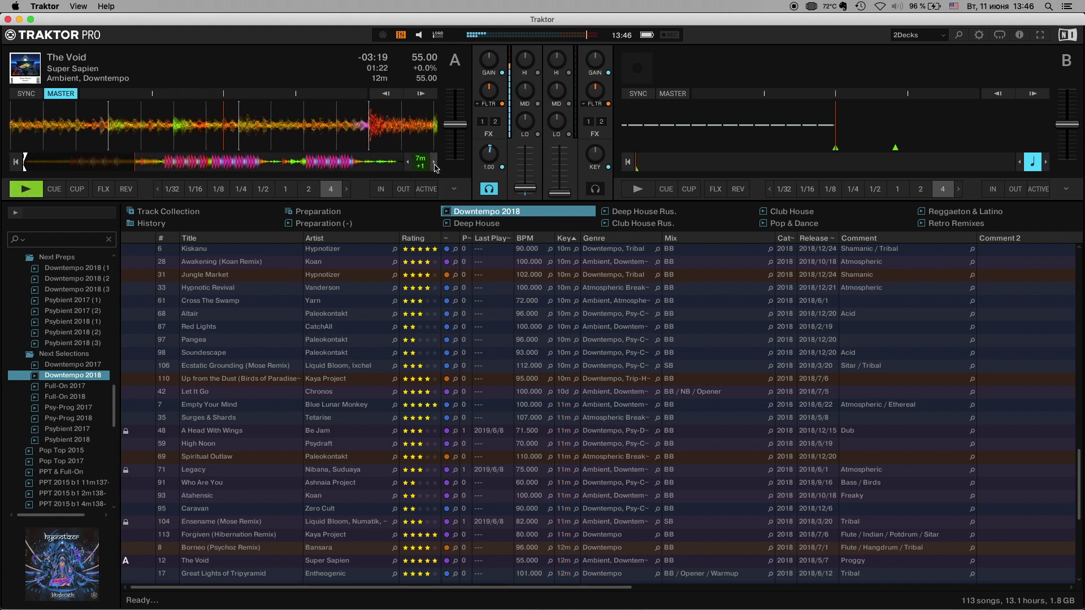
pyautogui.scroll(-6, 626, 572)
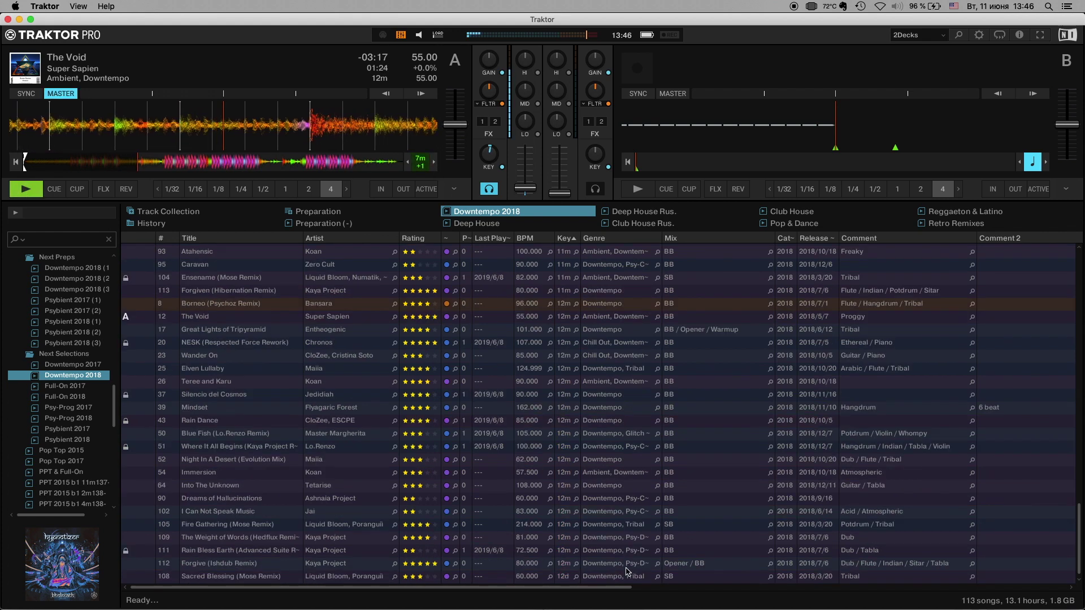
pyautogui.press('Up')
pyautogui.press('Up')
pyautogui.press('Up')
pyautogui.press('Up')
pyautogui.press('Up')
pyautogui.press('Up')
pyautogui.press('Up')
pyautogui.press('Up')
pyautogui.press('Up')
pyautogui.press('Up')
pyautogui.press('Up')
pyautogui.press('Up')
pyautogui.press('Up')
pyautogui.press('Up')
pyautogui.press('Up')
pyautogui.press('Up')
pyautogui.press('Up')
pyautogui.press('Up')
pyautogui.press('Up')
pyautogui.press('Up')
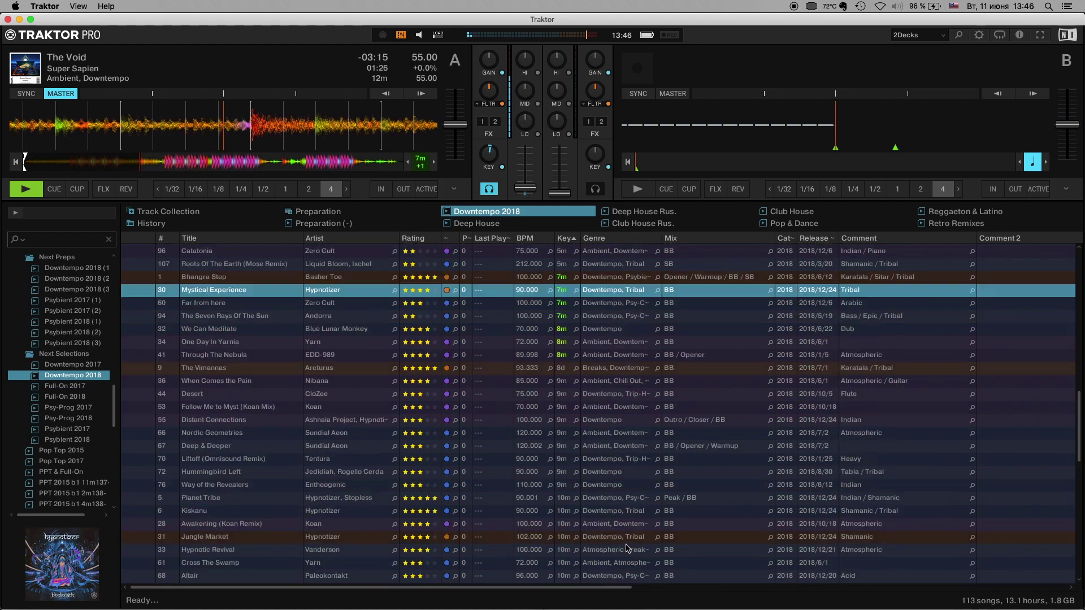
# Sort the playlist by track number, browse further down it and raise The Void's key to +2 semitones.
pyautogui.click(161, 238)
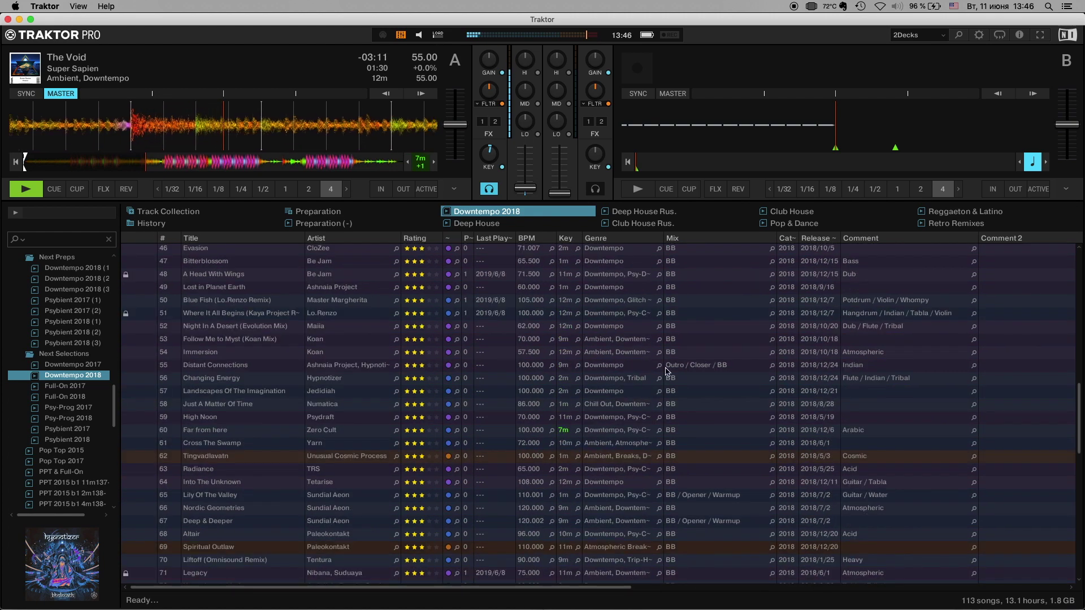
pyautogui.scroll(-5, 667, 371)
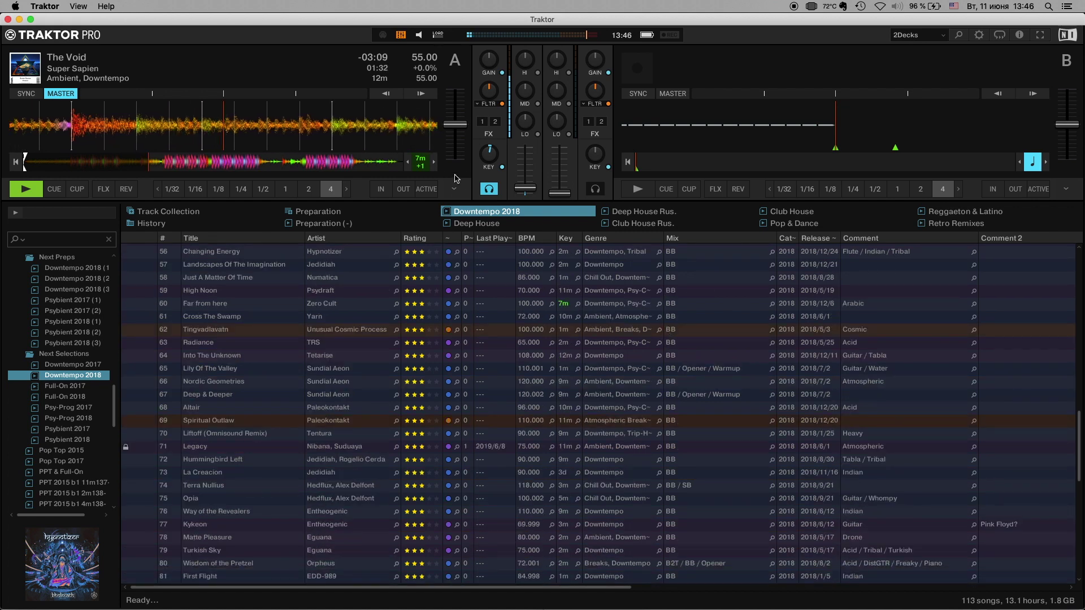
pyautogui.click(433, 161)
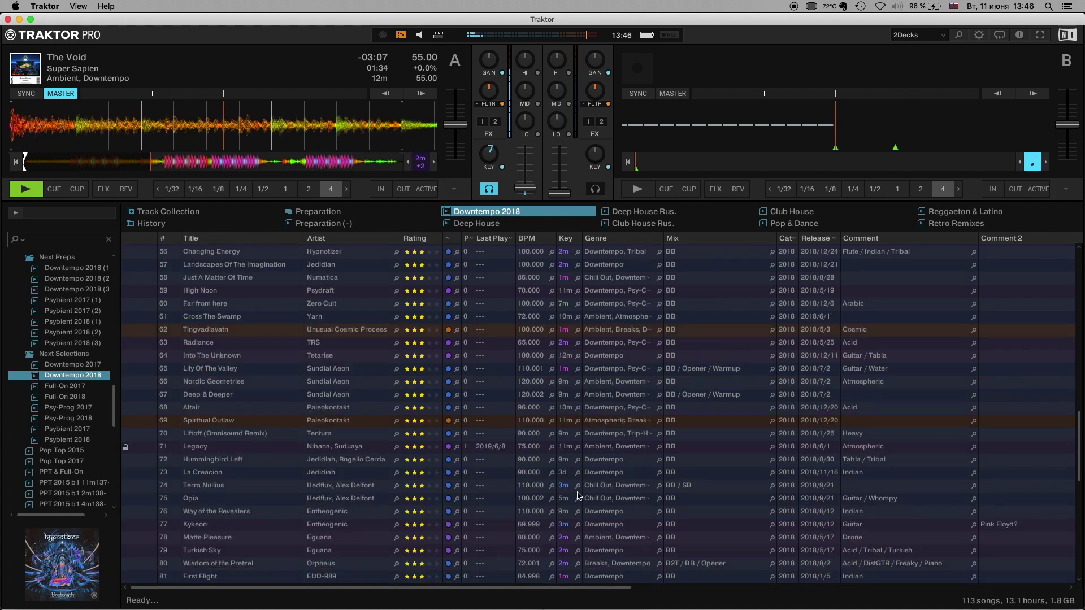
# Lower The Void's key to -1 semitone and check the matching-key highlighting further down the playlist.
pyautogui.click(408, 164)
pyautogui.click(408, 164)
pyautogui.click(408, 162)
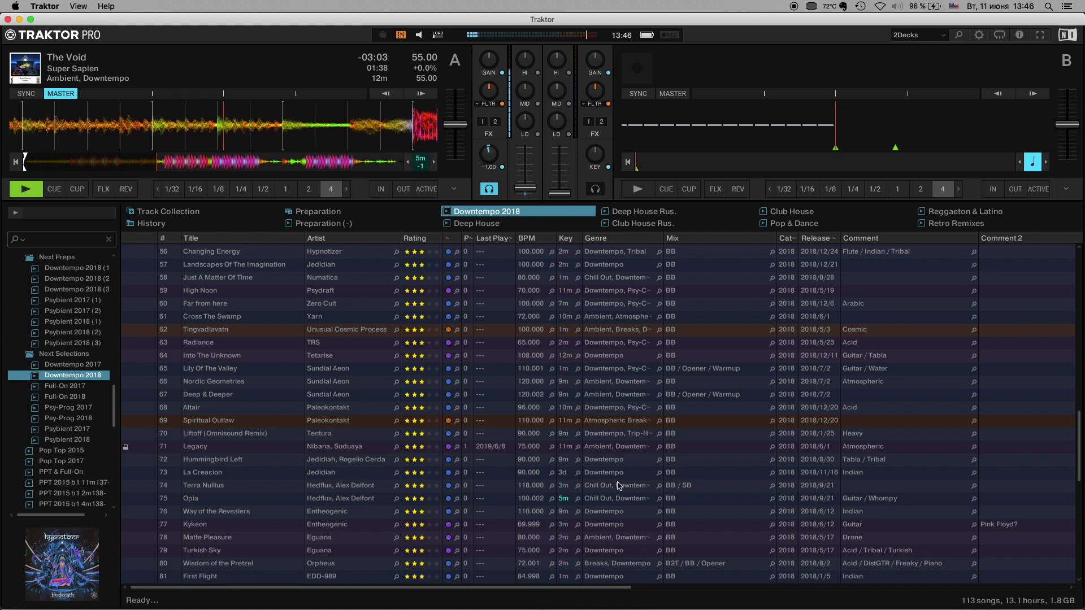
pyautogui.scroll(-3, 646, 427)
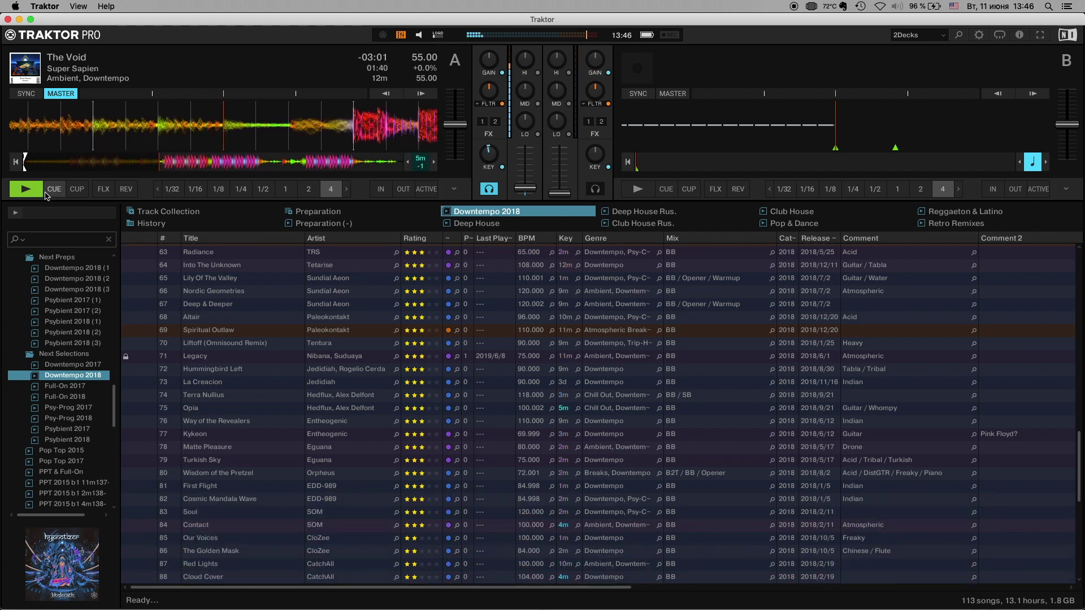
# Pause deck A and reset The Void to its original key.
pyautogui.click(417, 165)
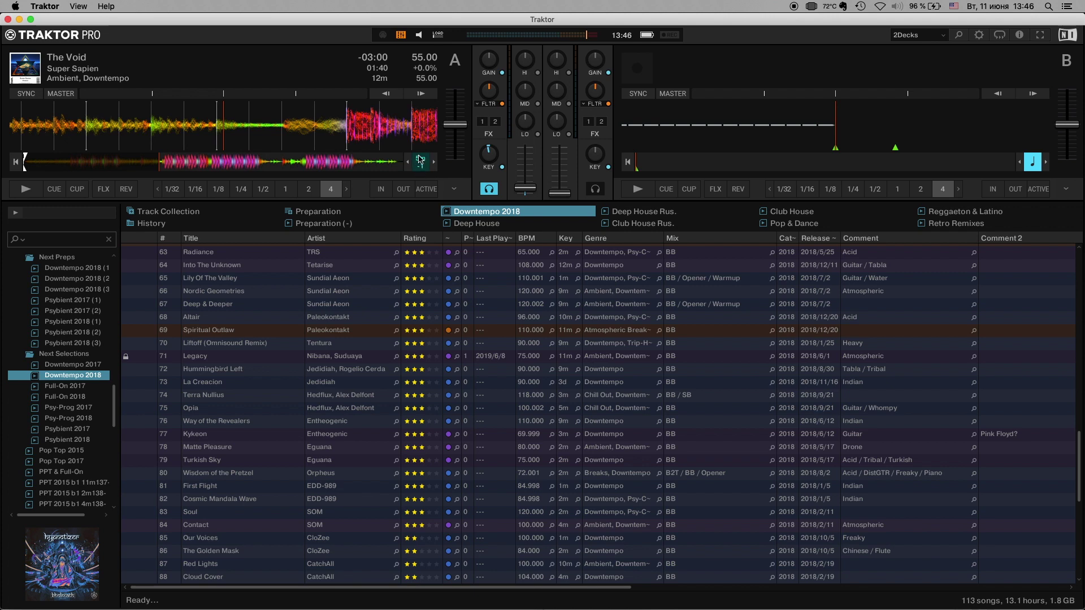
pyautogui.click(427, 163)
pyautogui.click(425, 168)
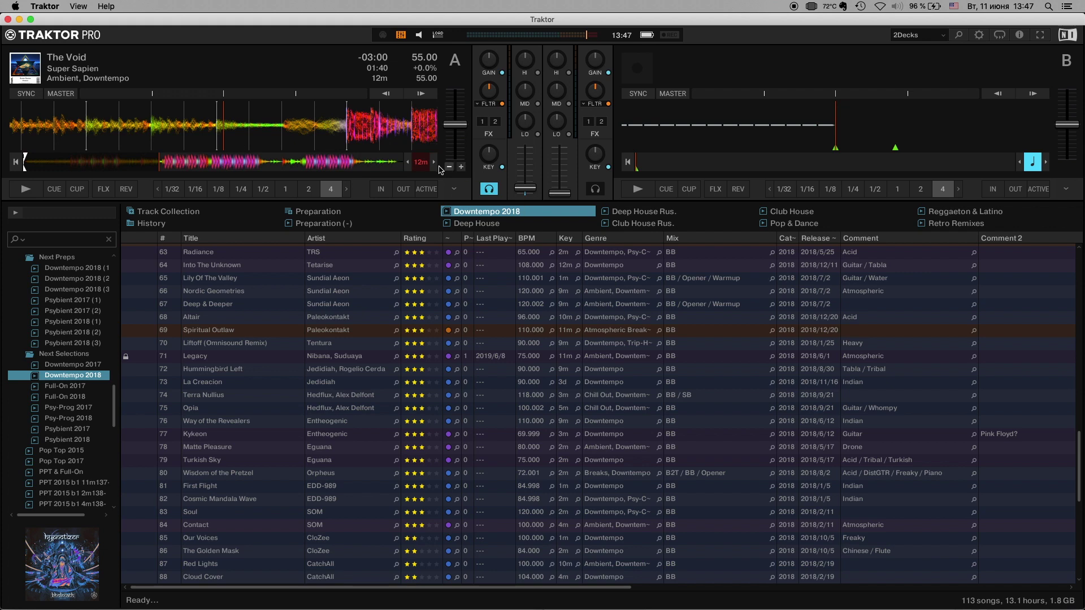
# Resume deck A, raise The Void's key by 1 semitone and reset it from the key display.
pyautogui.press('space')
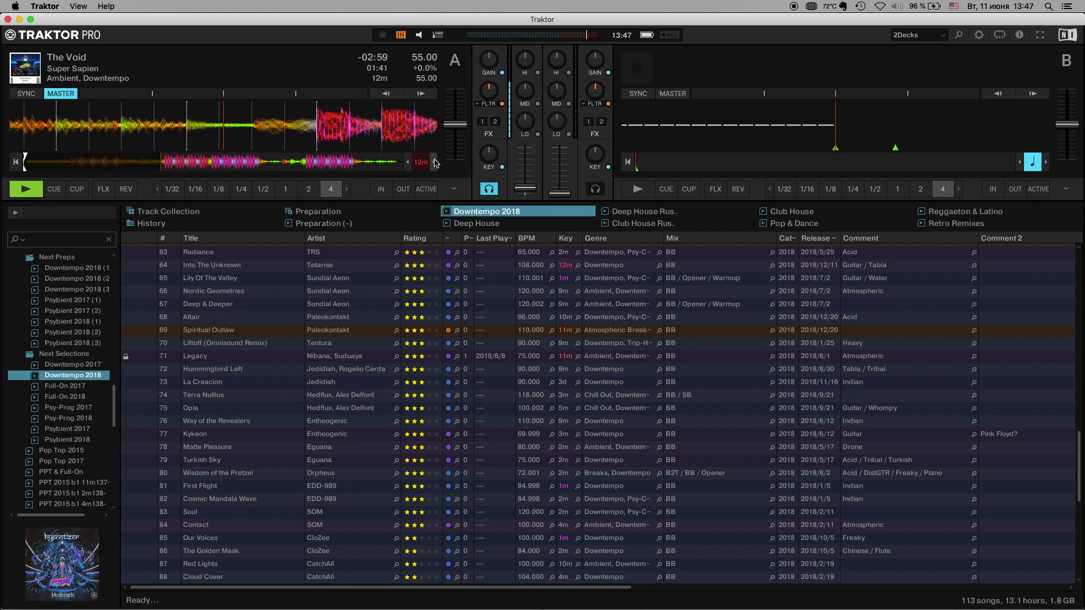
pyautogui.click(435, 162)
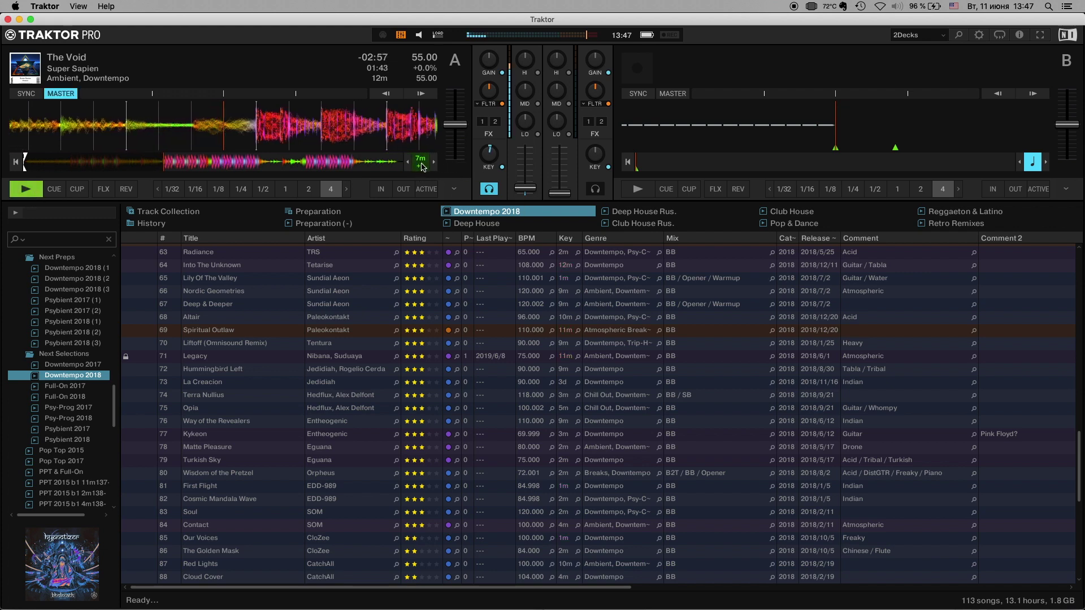
pyautogui.click(421, 165)
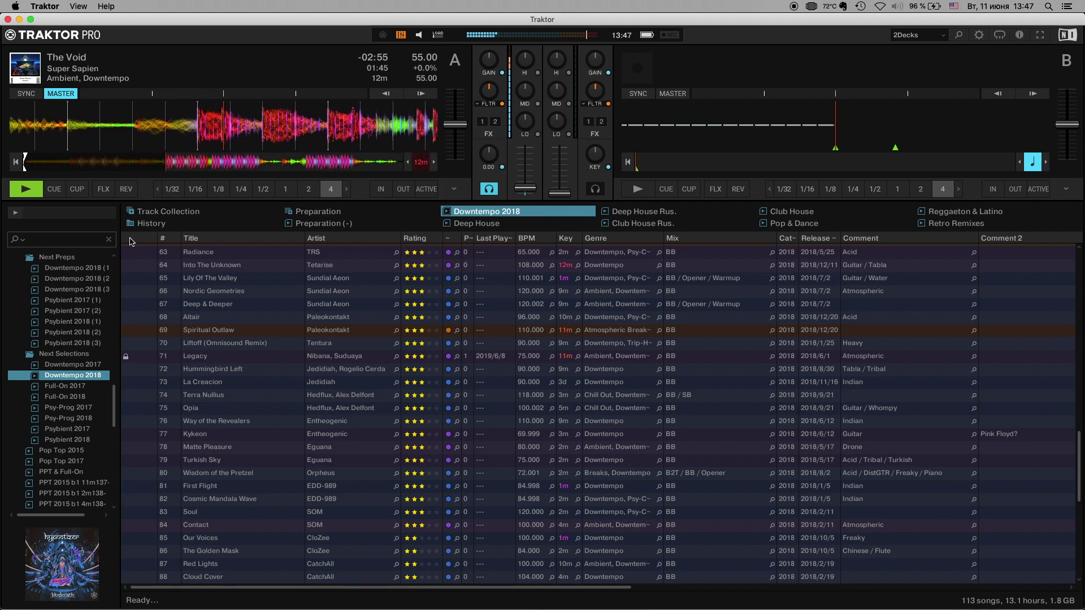
# Move deck A's playhead back to about 01:41 and play The Void with its key raised 1 semitone.
pyautogui.press('space')
pyautogui.click(164, 164)
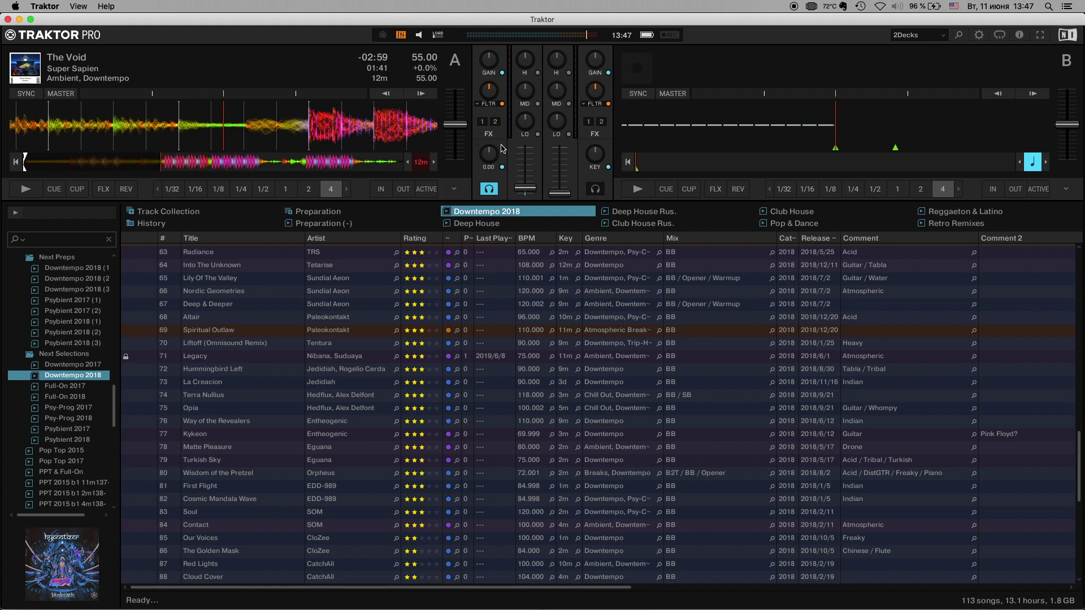
pyautogui.click(501, 147)
pyautogui.click(26, 189)
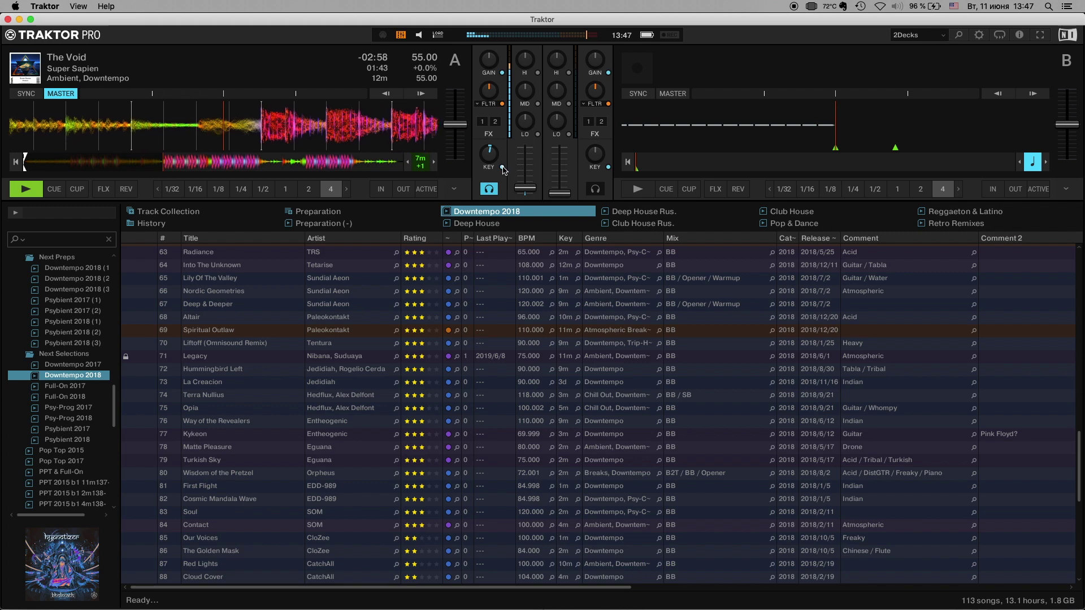
# Reset The Void to its original key and pause deck A.
pyautogui.click(503, 167)
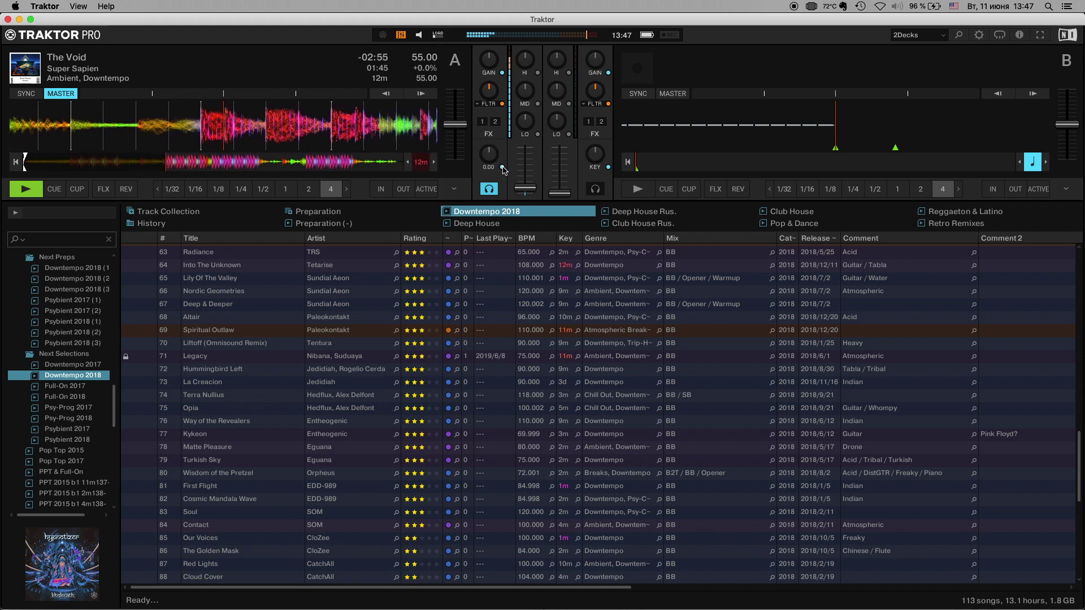
pyautogui.click(26, 189)
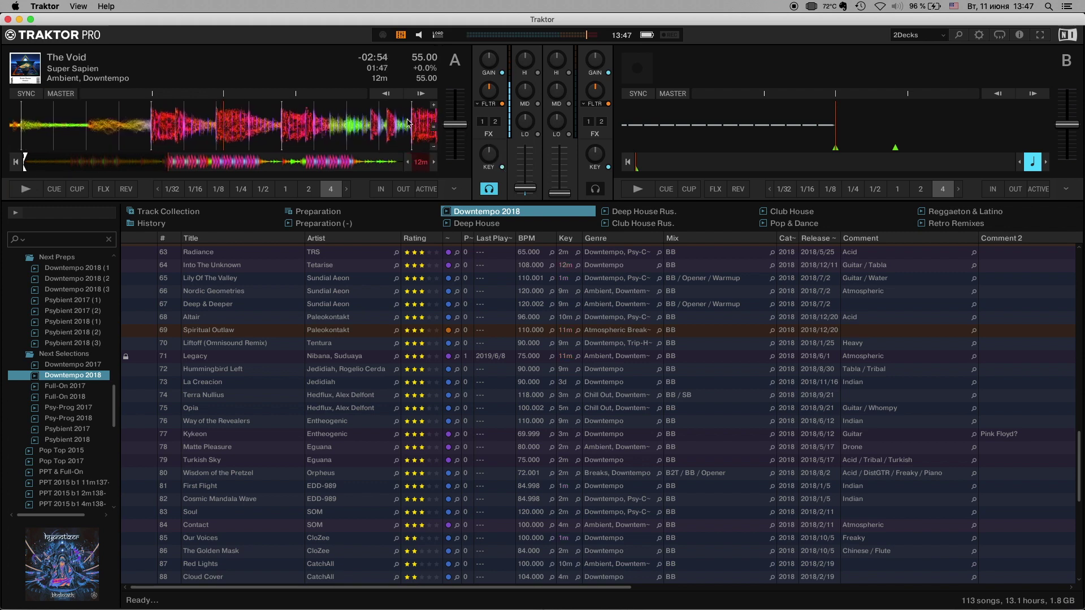
# Raise The Void's key by 1 semitone with deck A paused and try resetting it from the key control.
pyautogui.moveTo(490, 159); pyautogui.dragTo(490, 151)
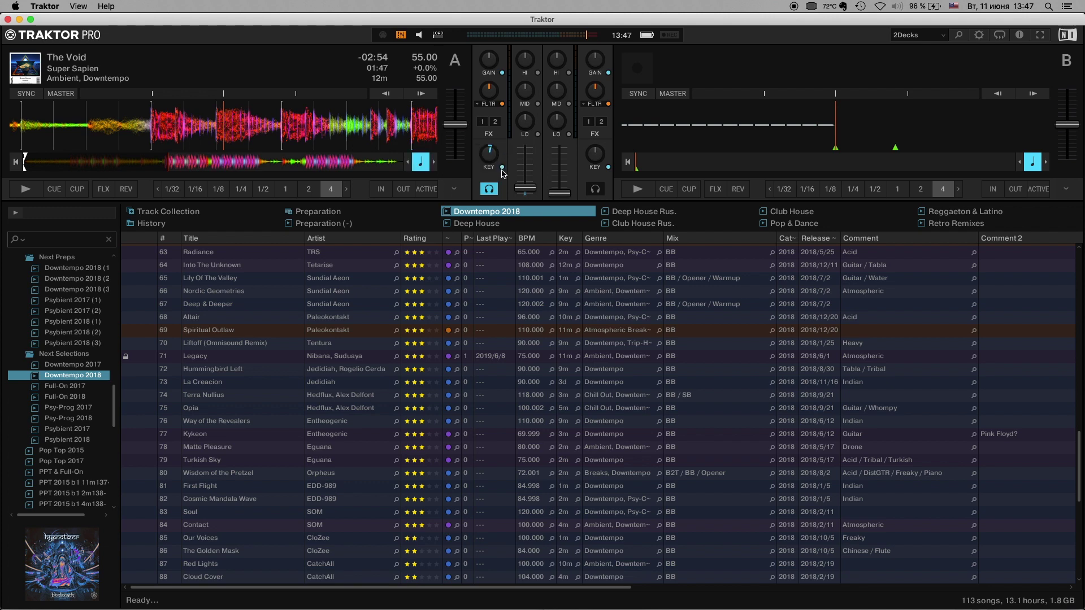
pyautogui.doubleClick(488, 154)
pyautogui.click(500, 146)
pyautogui.click(503, 168)
pyautogui.click(503, 168)
pyautogui.click(502, 167)
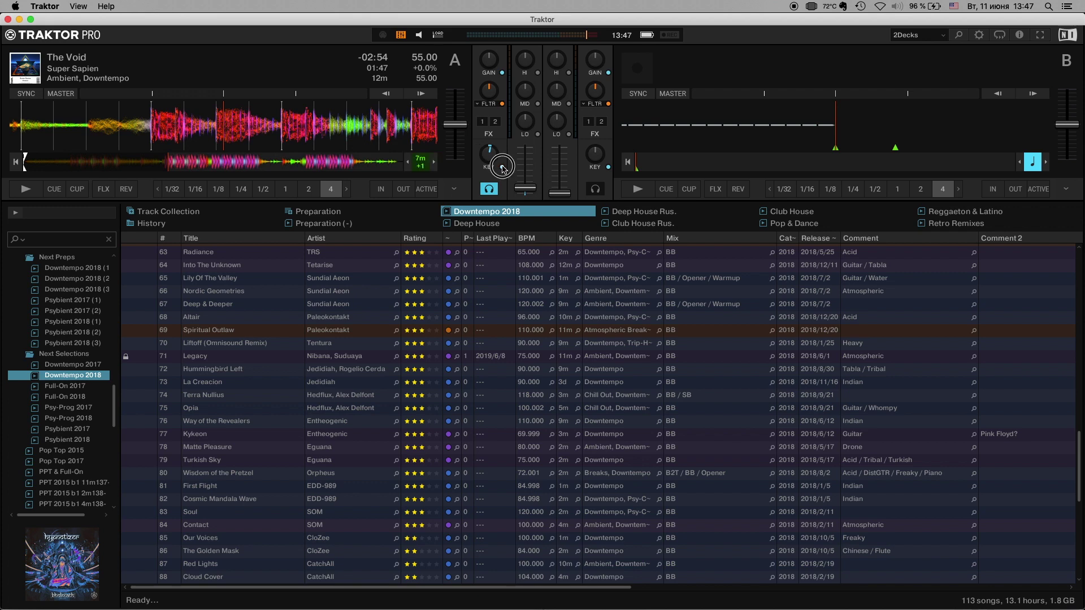
# Shift The Void's key up once more, reset it and turn off deck A's key lock.
pyautogui.click(500, 149)
pyautogui.moveTo(500, 148); pyautogui.dragTo(505, 173)
pyautogui.click(420, 166)
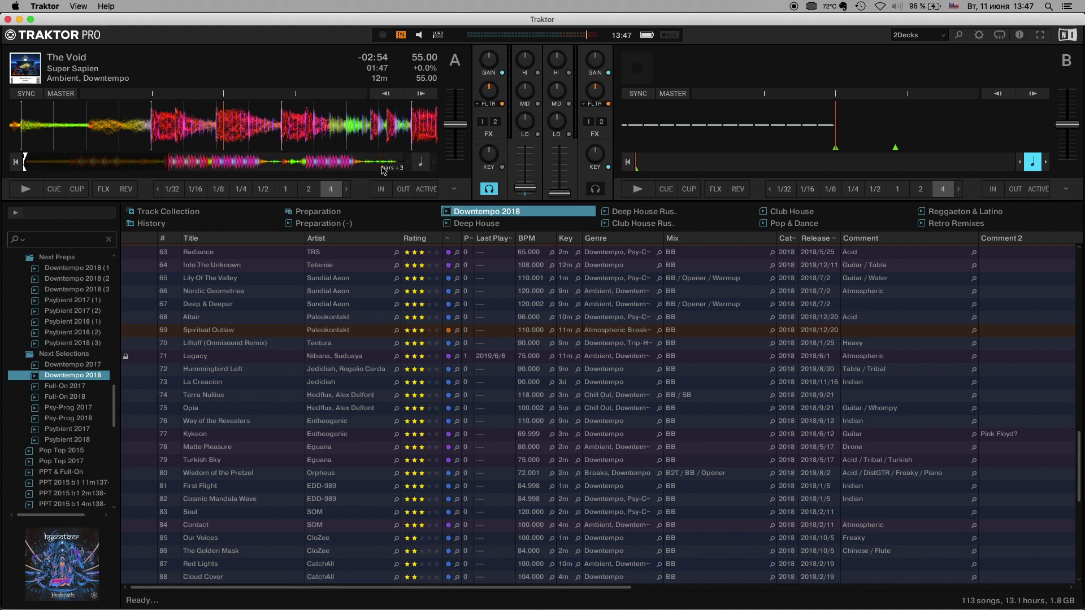
# Reset The Void's key, raise it to +2 semitones and toggle deck A's key lock off and on.
pyautogui.moveTo(501, 153)
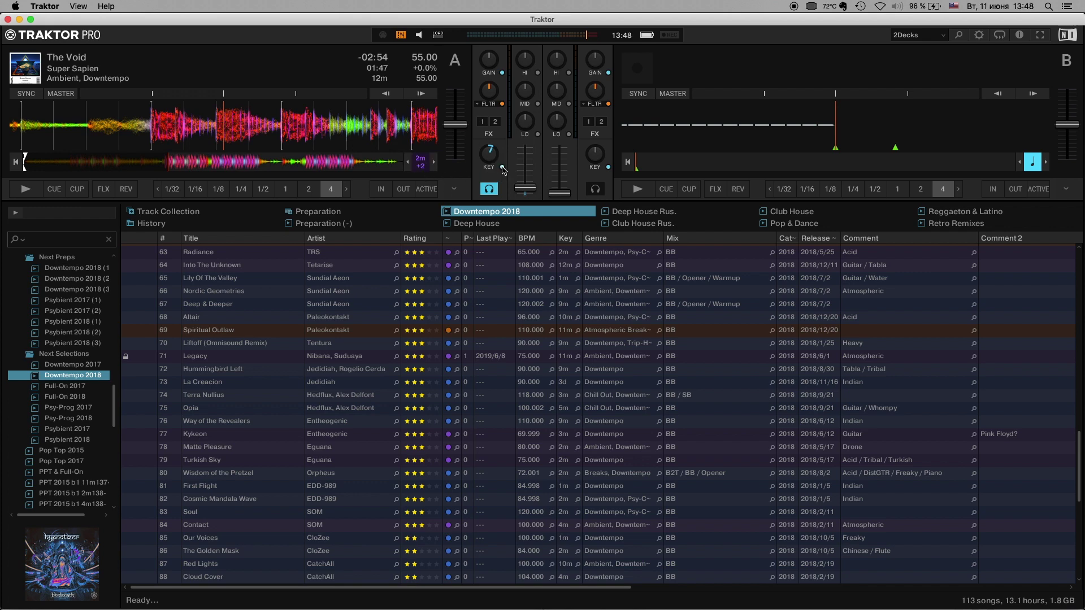
pyautogui.click(502, 167)
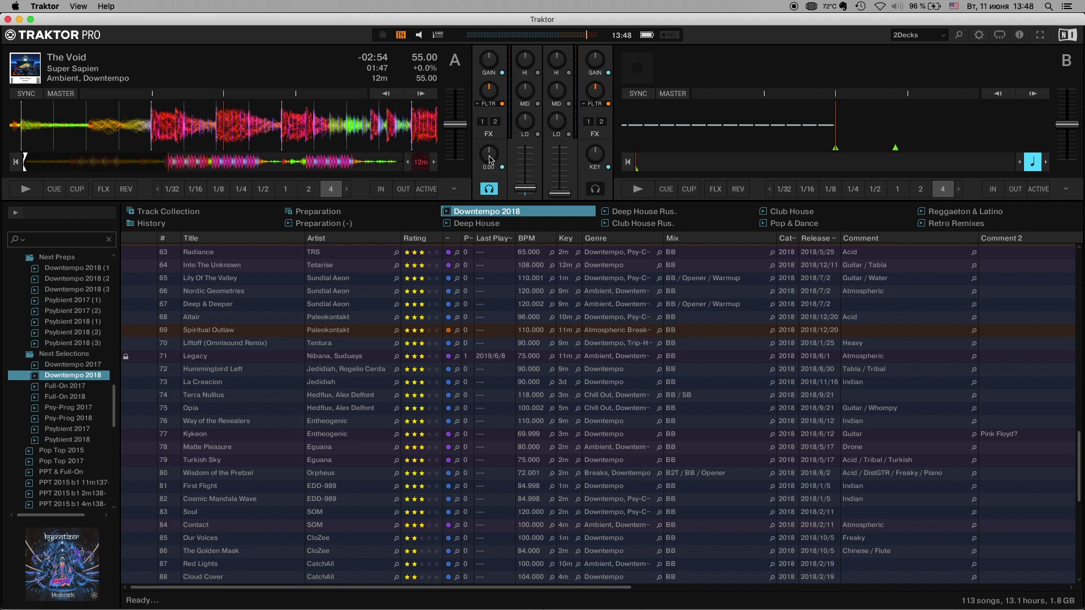
pyautogui.click(434, 164)
pyautogui.click(502, 168)
pyautogui.click(502, 168)
pyautogui.click(421, 163)
pyautogui.click(421, 163)
# Switch to the release notes in Safari and highlight the fix "Engaging Key Lock does not reset Key Offset".
pyautogui.press('super+Tab')
pyautogui.press('super+Tab')
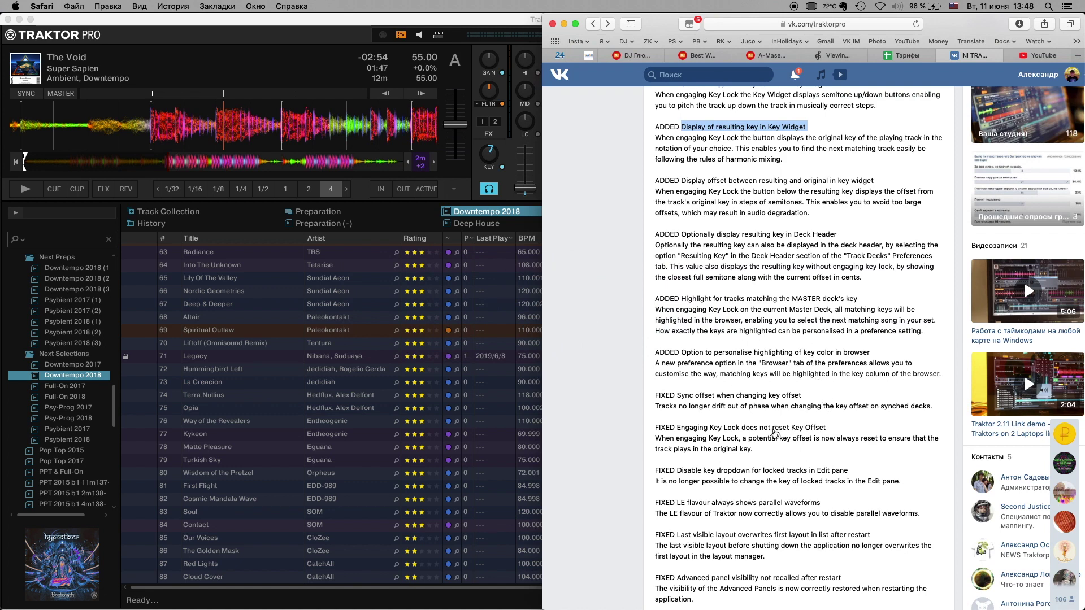
pyautogui.moveTo(678, 429); pyautogui.dragTo(826, 428)
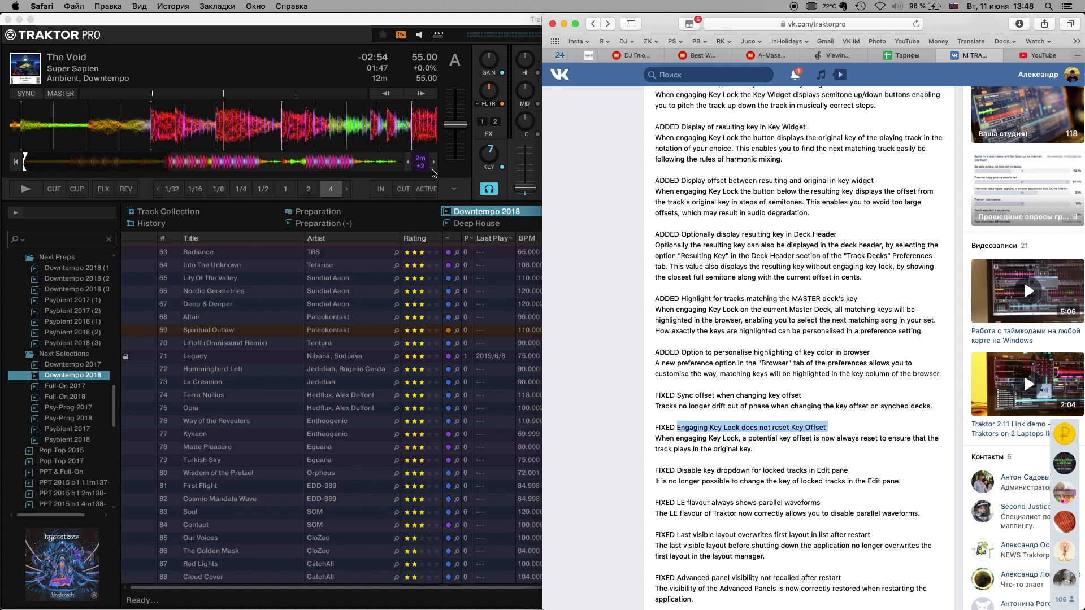
# Switch back to Traktor and load the track Altair into deck A.
pyautogui.click(469, 171)
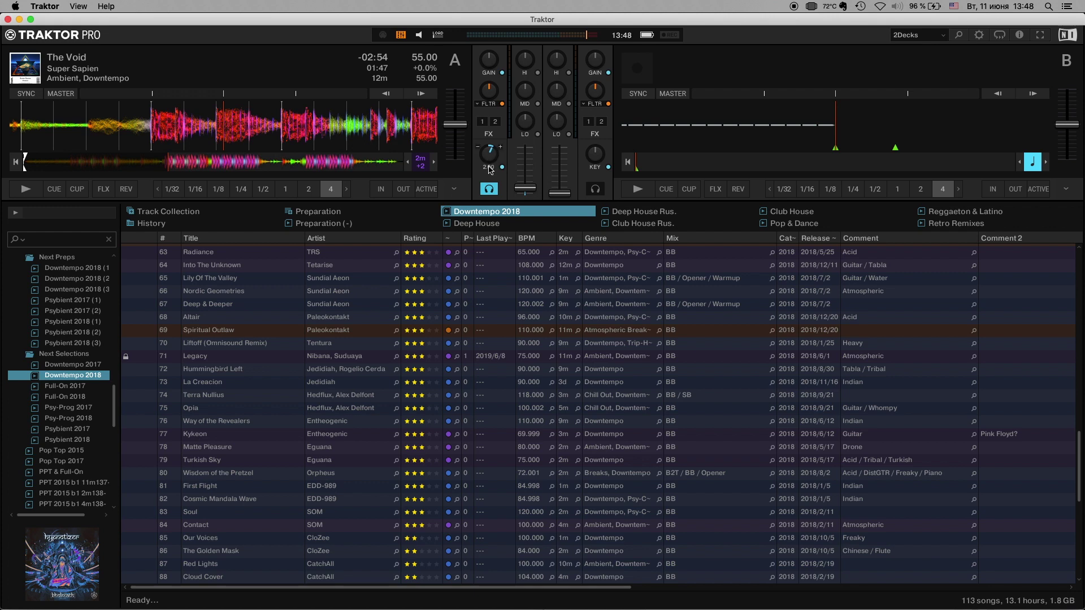
pyautogui.click(251, 317)
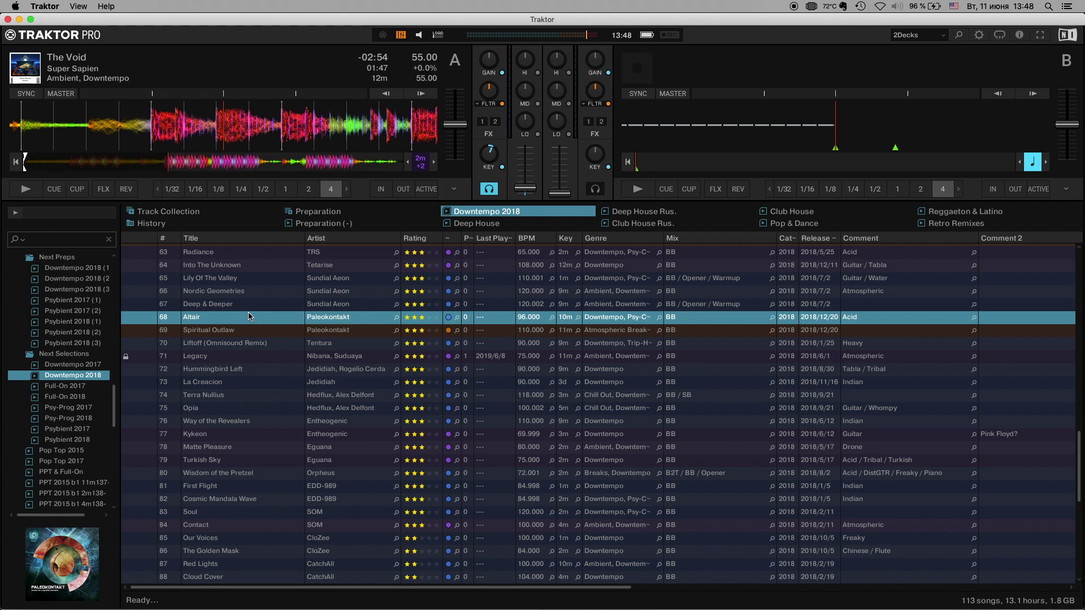
pyautogui.hotkey('ctrl', 'Left')
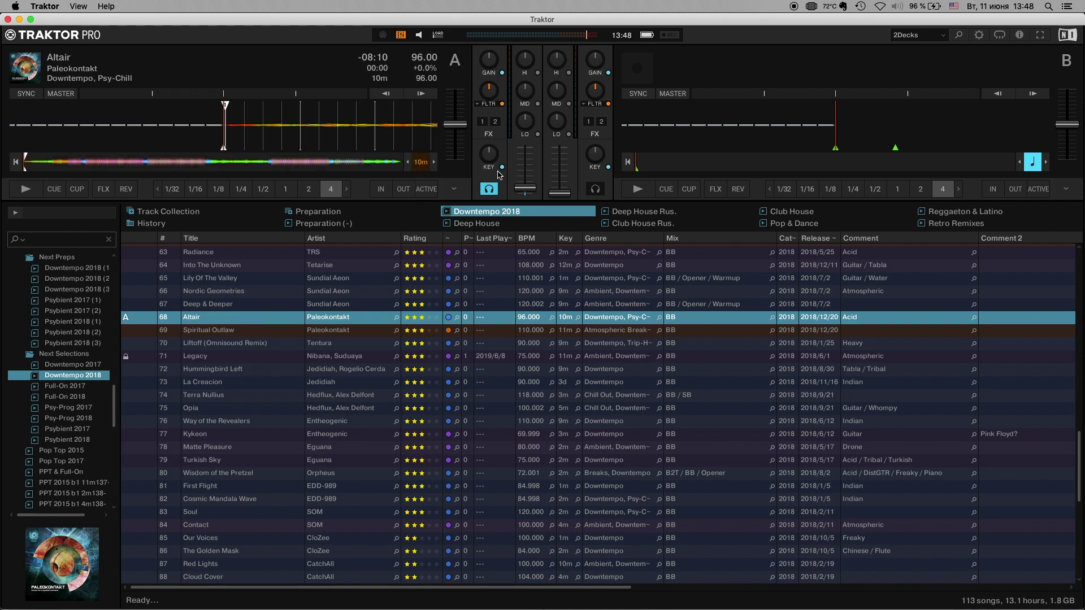
# Try shifting Altair's key with the key knob and resetting it from deck A's key display.
pyautogui.moveTo(492, 160)
pyautogui.scroll(2, 421, 170)
pyautogui.click(421, 164)
pyautogui.moveTo(493, 158)
# Highlight "Optionally display resulting key in Deck Header" in the Safari release notes and return to Traktor.
pyautogui.press('super+Tab')
pyautogui.moveTo(839, 234); pyautogui.dragTo(682, 234)
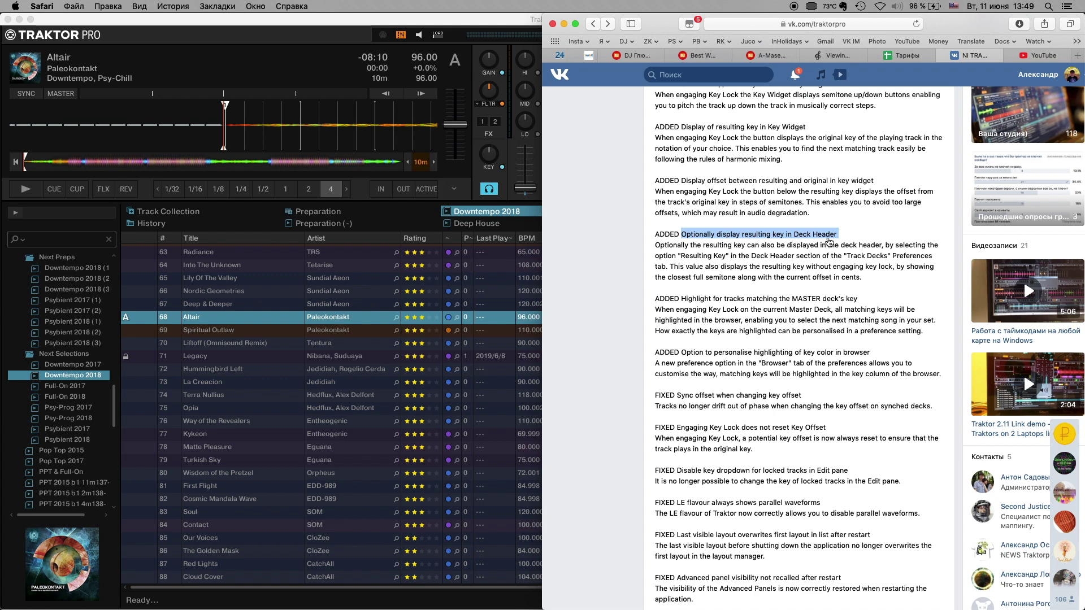
pyautogui.click(298, 71)
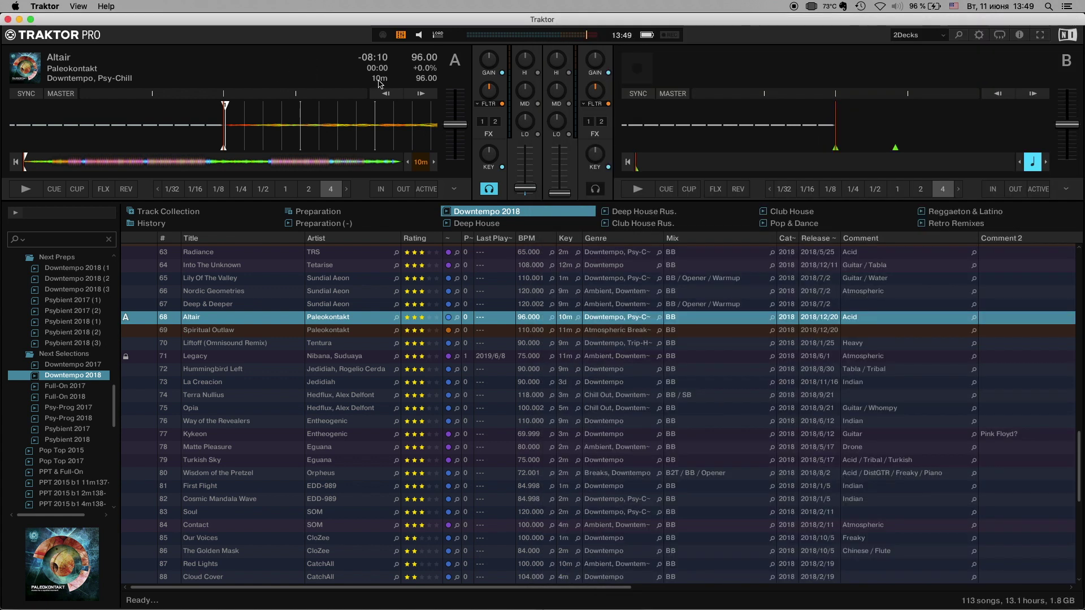
# Raise Altair's key by 2 semitones and set the middle field of the deck header's bottom row to Resulting Key.
pyautogui.click(432, 163)
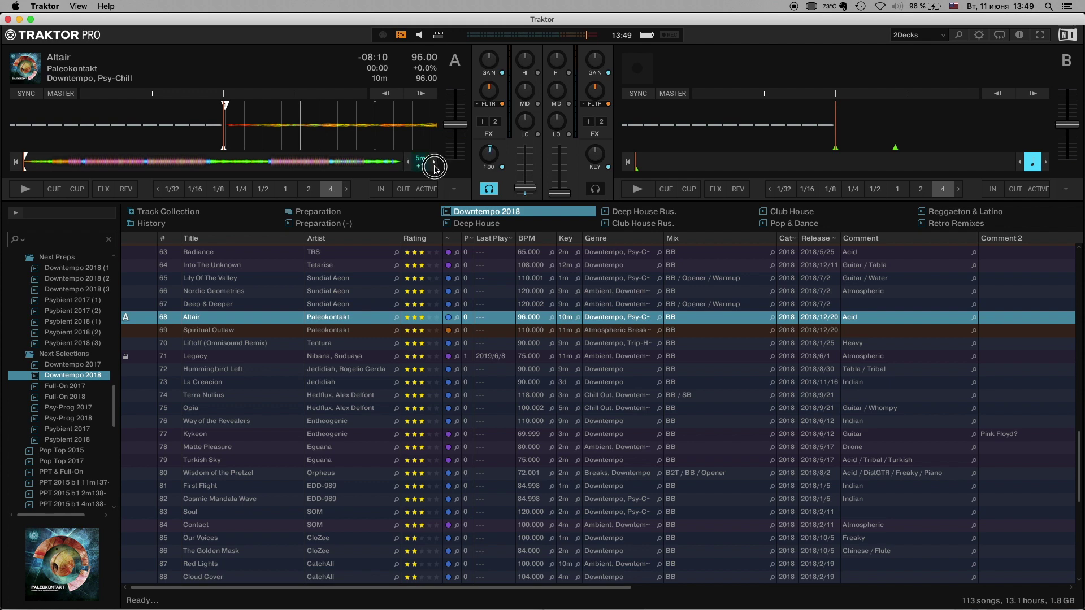
pyautogui.click(979, 34)
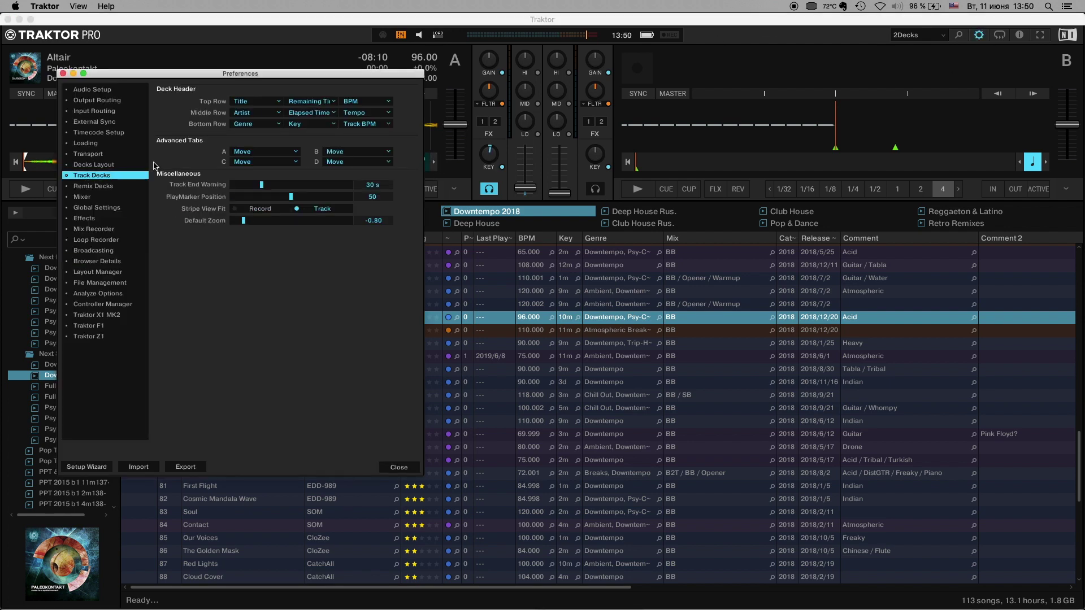
pyautogui.click(332, 126)
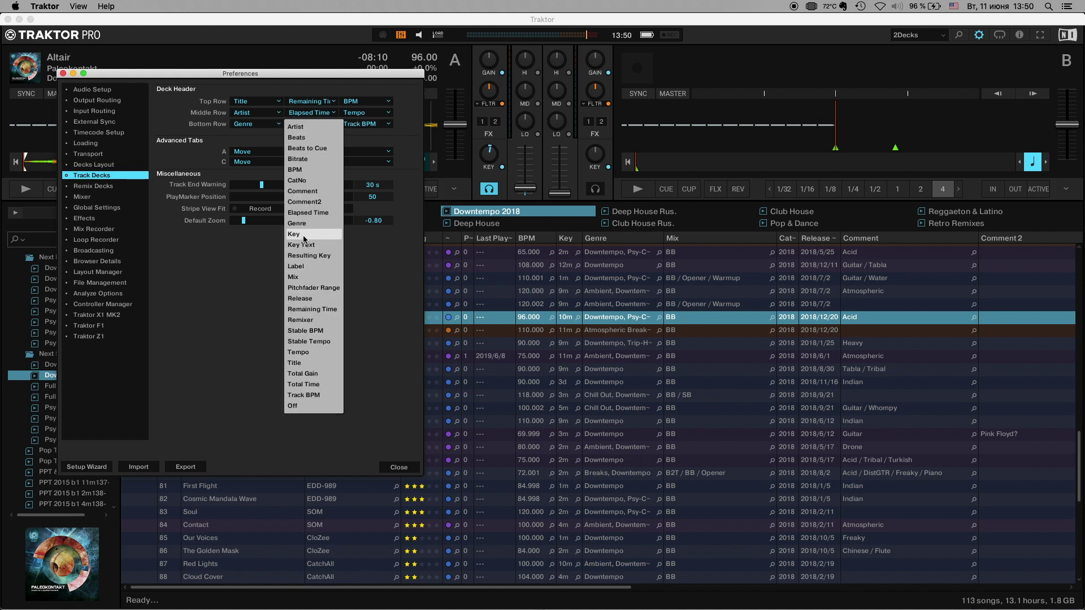
pyautogui.click(320, 257)
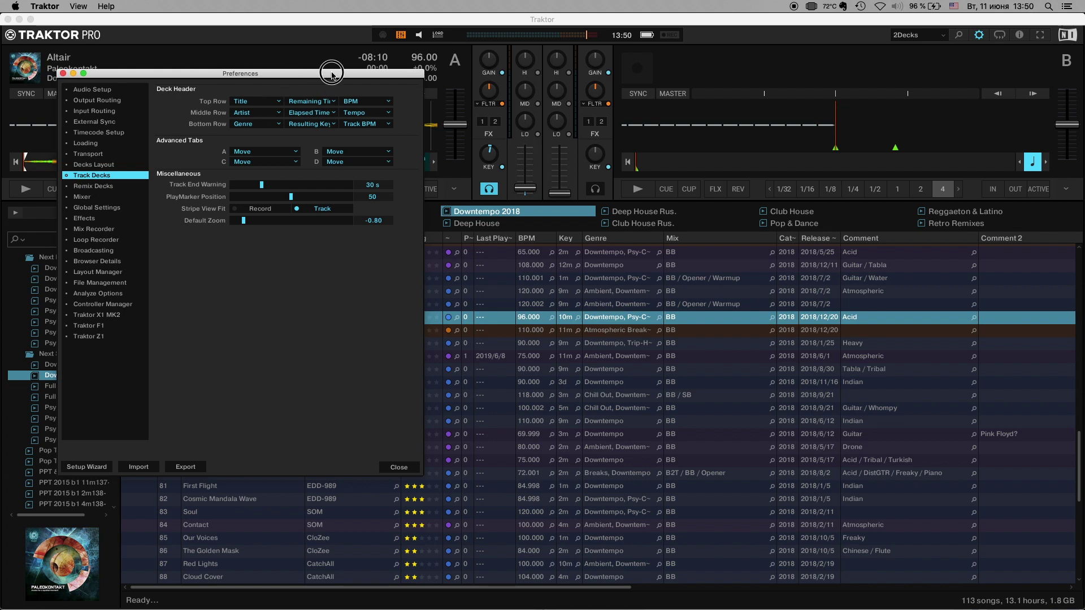
pyautogui.moveTo(331, 75); pyautogui.dragTo(661, 124)
pyautogui.click(744, 521)
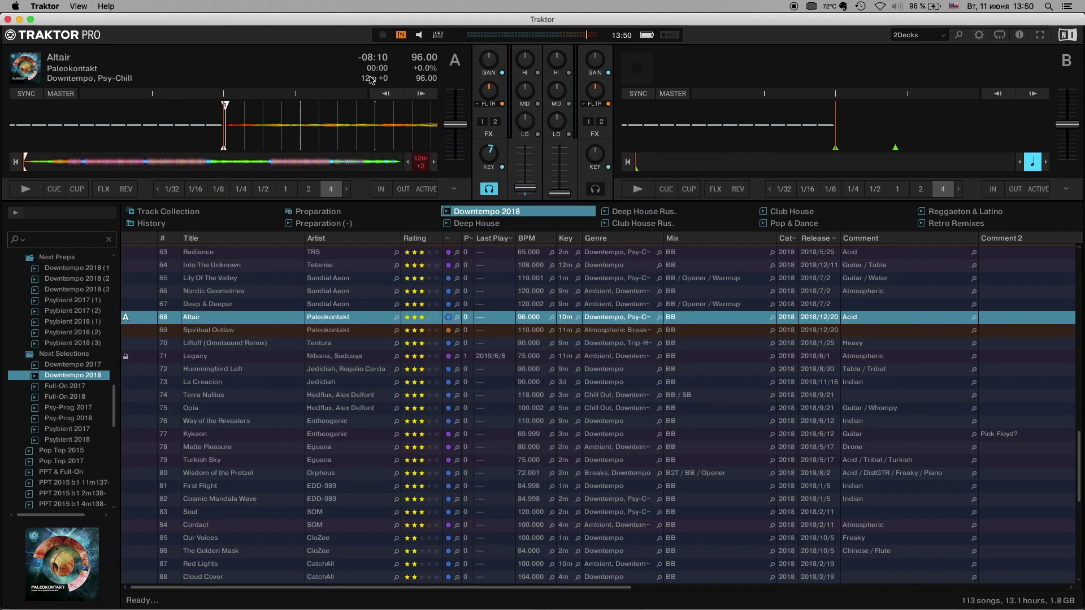
# Return Altair to its original key, start playing it and raise deck A's volume fader.
pyautogui.click(408, 164)
pyautogui.click(408, 164)
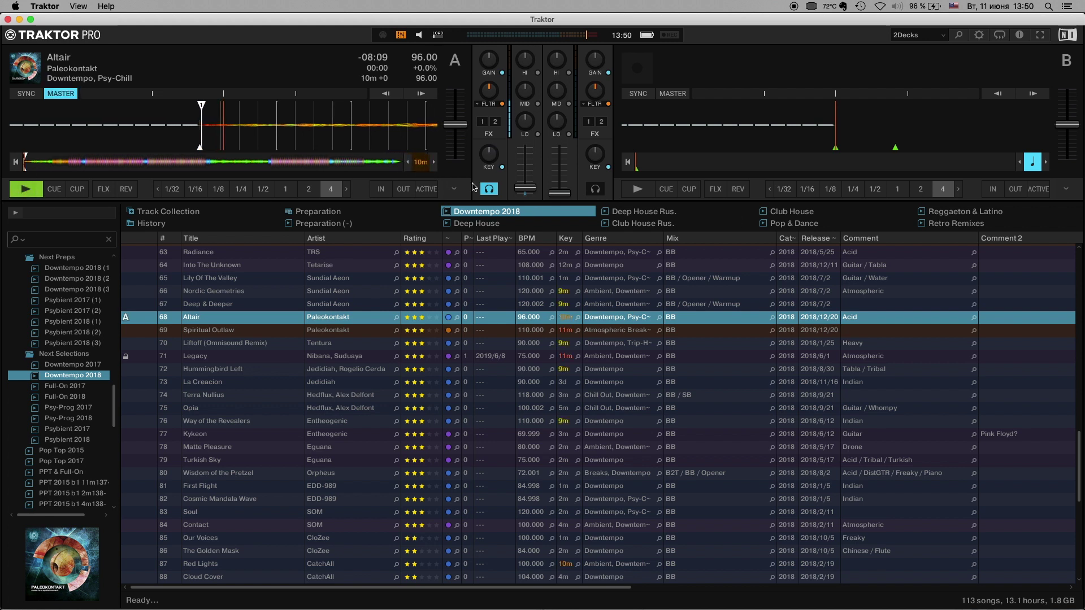
pyautogui.moveTo(527, 191); pyautogui.dragTo(527, 165)
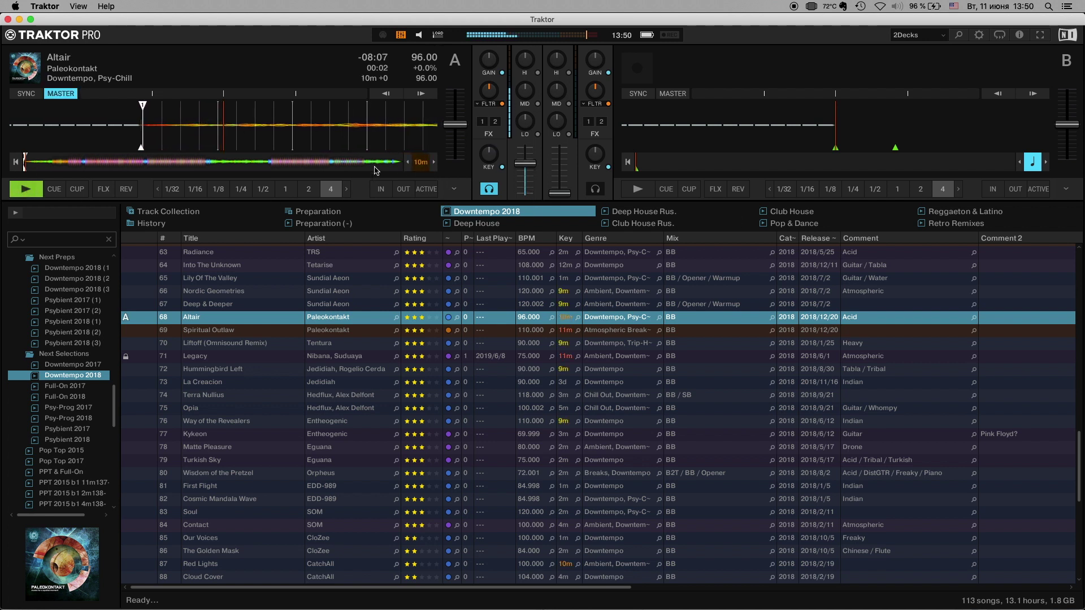
# Raise the playing Altair's key by 2 semitones, step it back to the original and pause deck A.
pyautogui.click(433, 163)
pyautogui.click(434, 163)
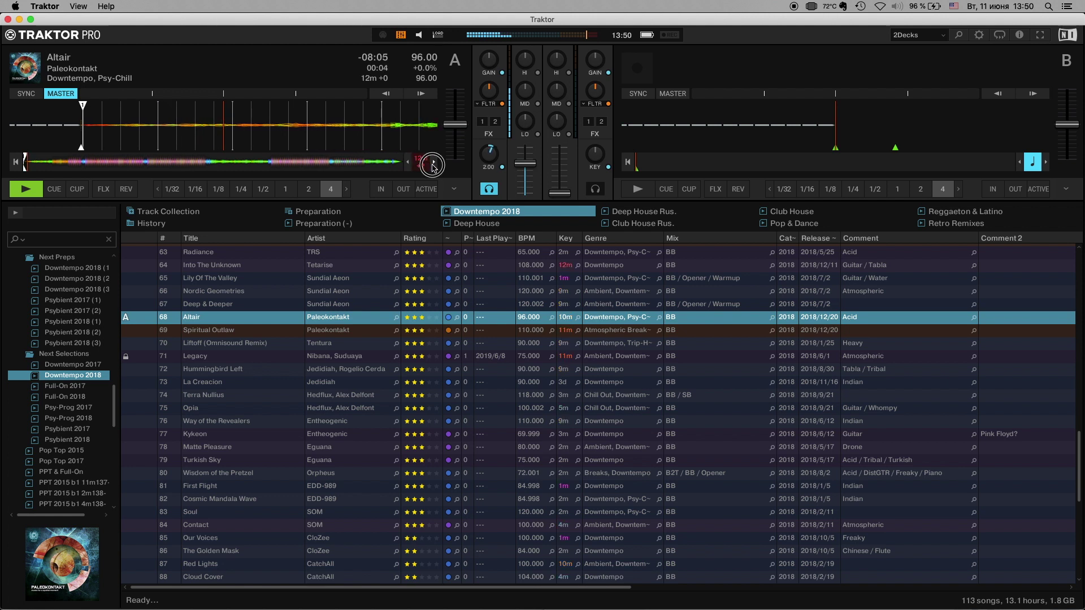
pyautogui.click(407, 162)
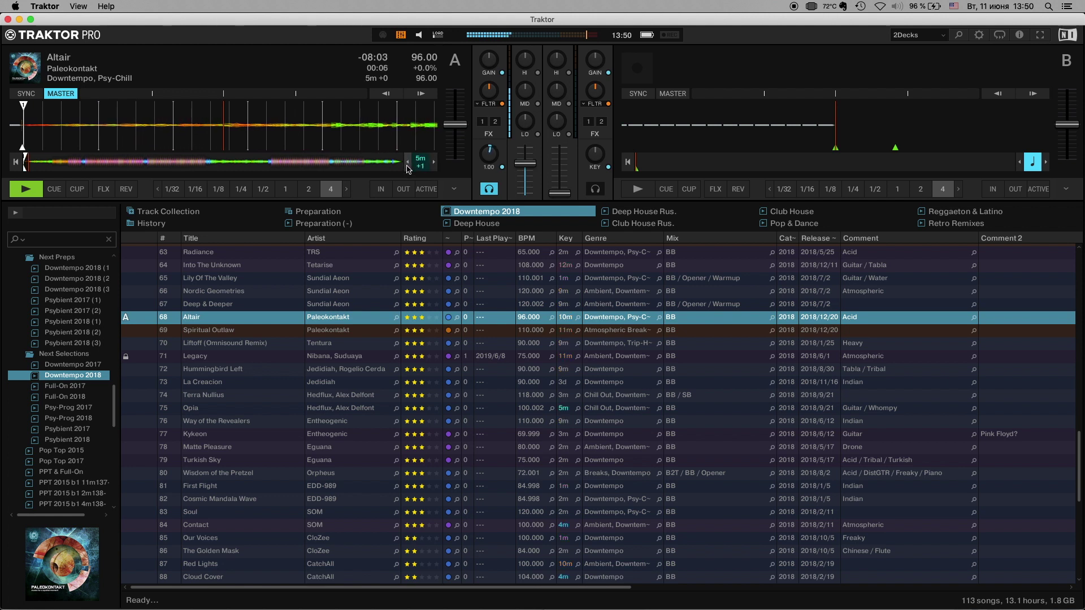
pyautogui.click(408, 162)
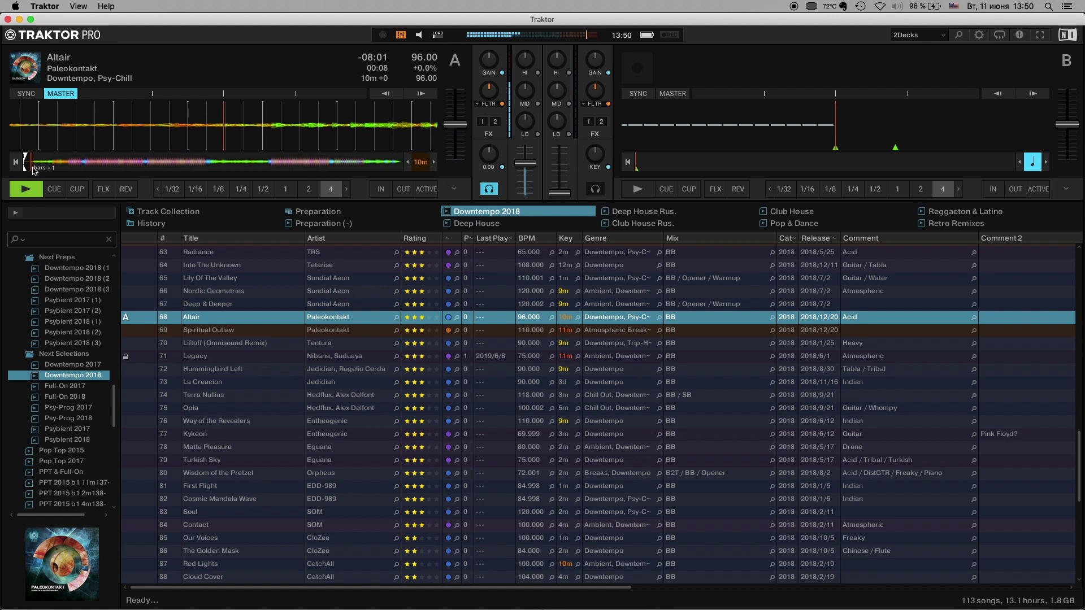
pyautogui.click(26, 189)
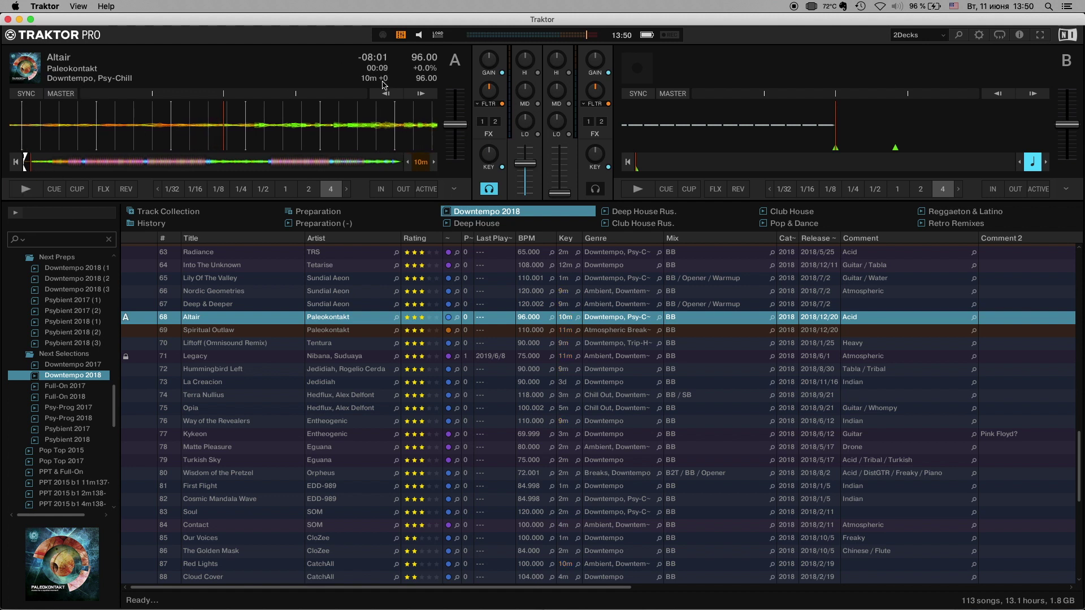
# Raise Altair's key by 3 semitones, step it back to the original and leave it raised by 1 semitone.
pyautogui.click(433, 162)
pyautogui.press('Up')
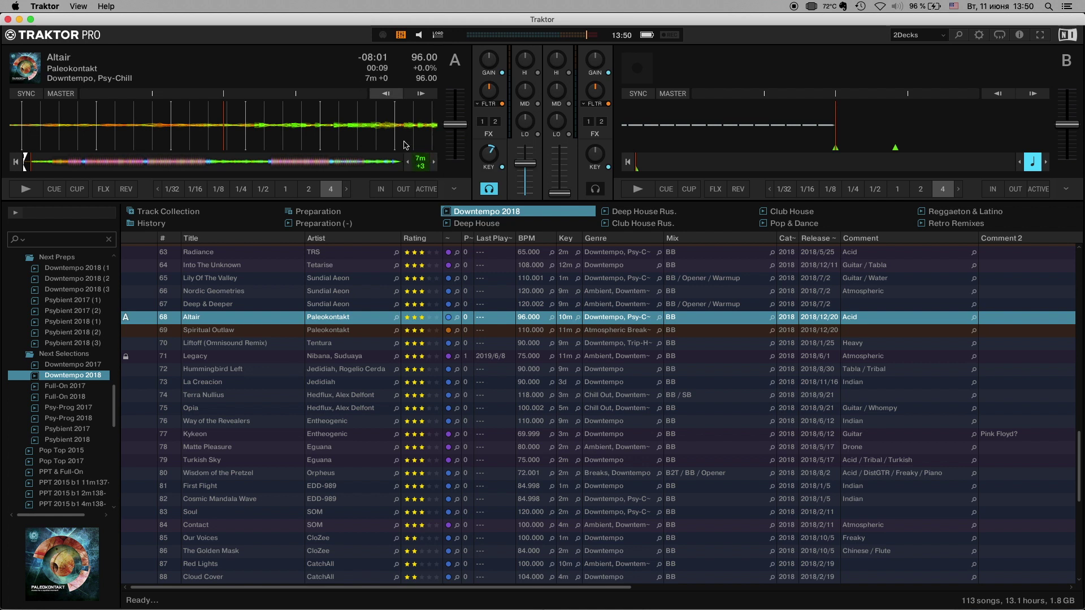
pyautogui.click(407, 164)
pyautogui.click(408, 164)
pyautogui.click(408, 163)
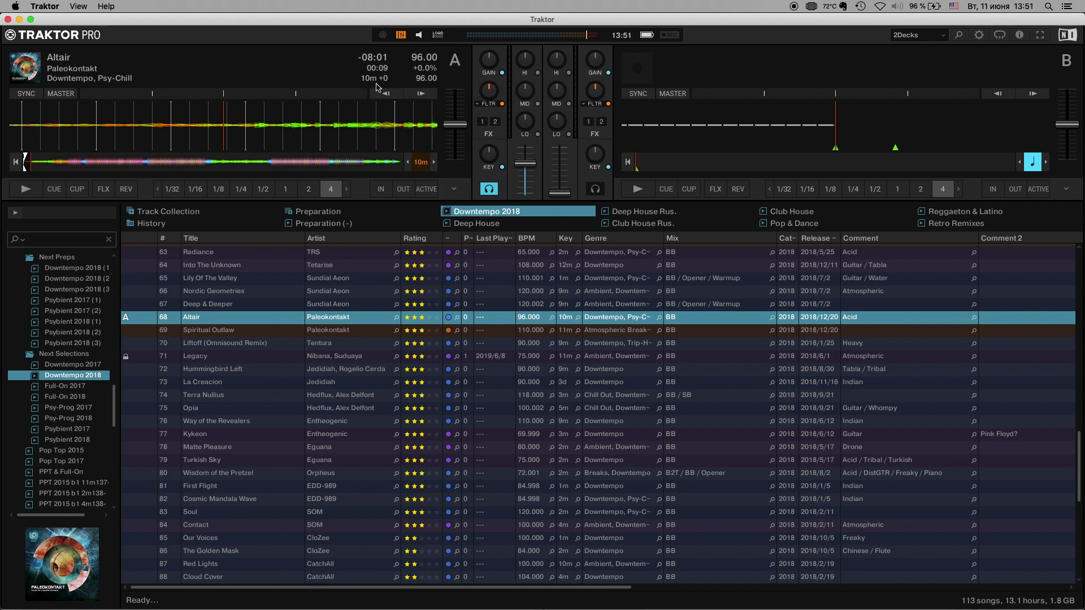
pyautogui.click(434, 164)
# In the Track Decks preferences, switch the deck header's bottom-row middle field to Beats to Cue and finally to Total Gain, closing the preferences.
pyautogui.click(978, 35)
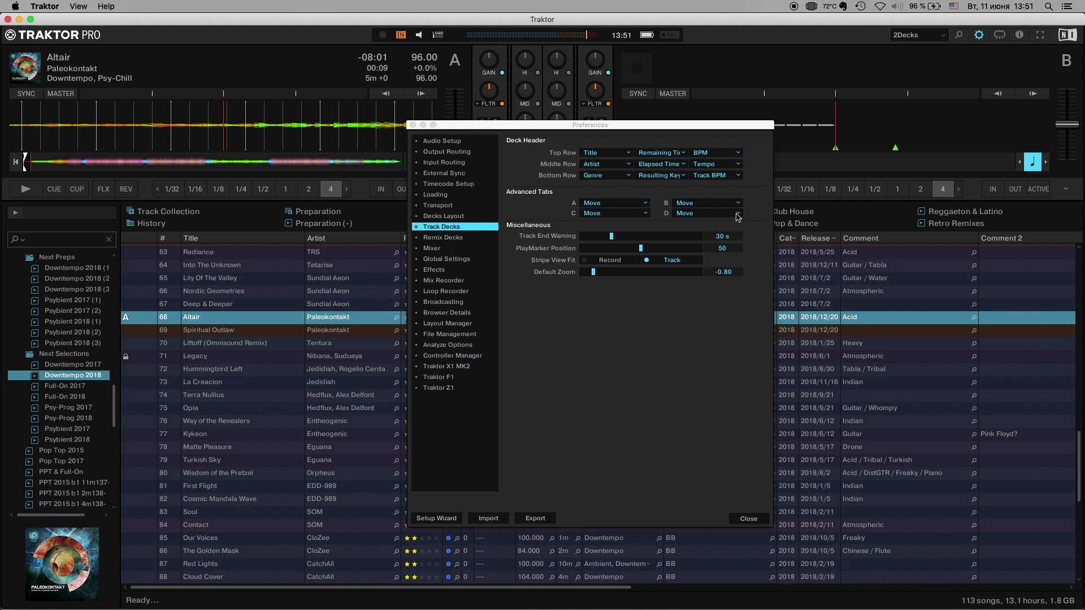
pyautogui.click(671, 175)
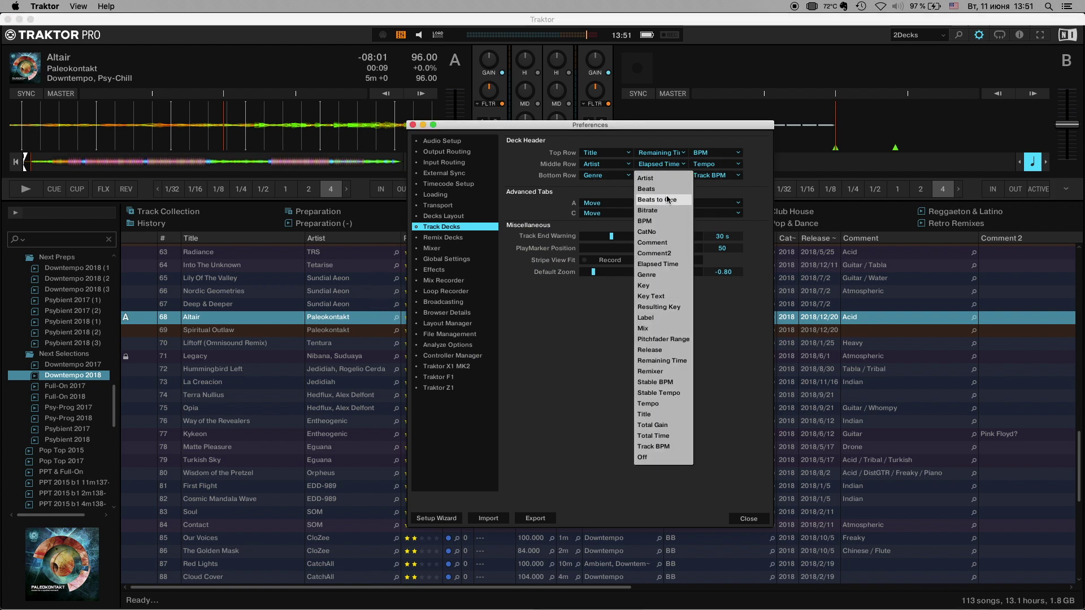
pyautogui.click(668, 201)
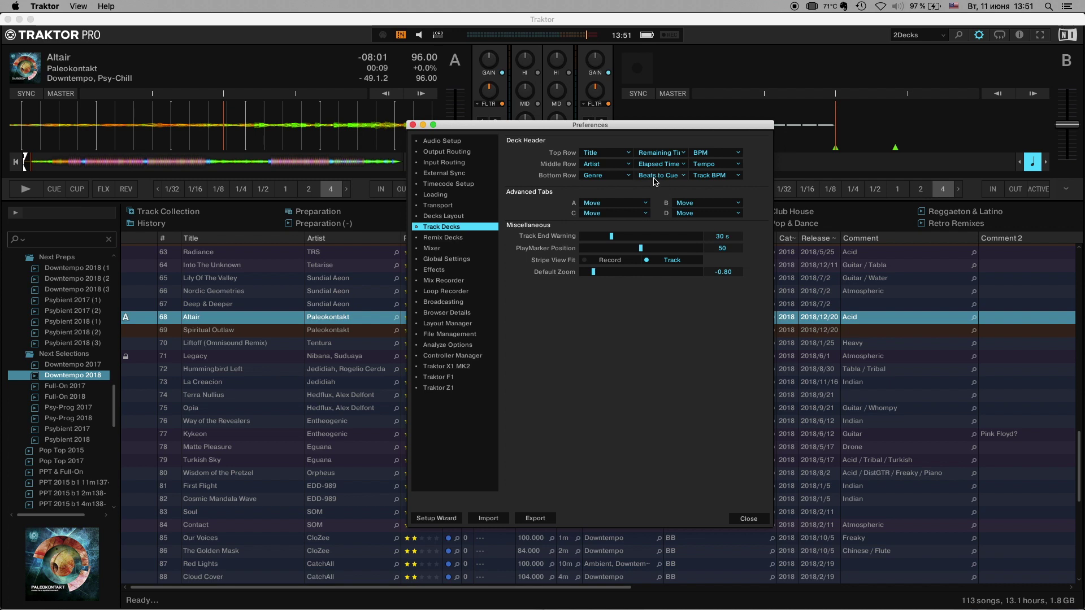
pyautogui.click(656, 177)
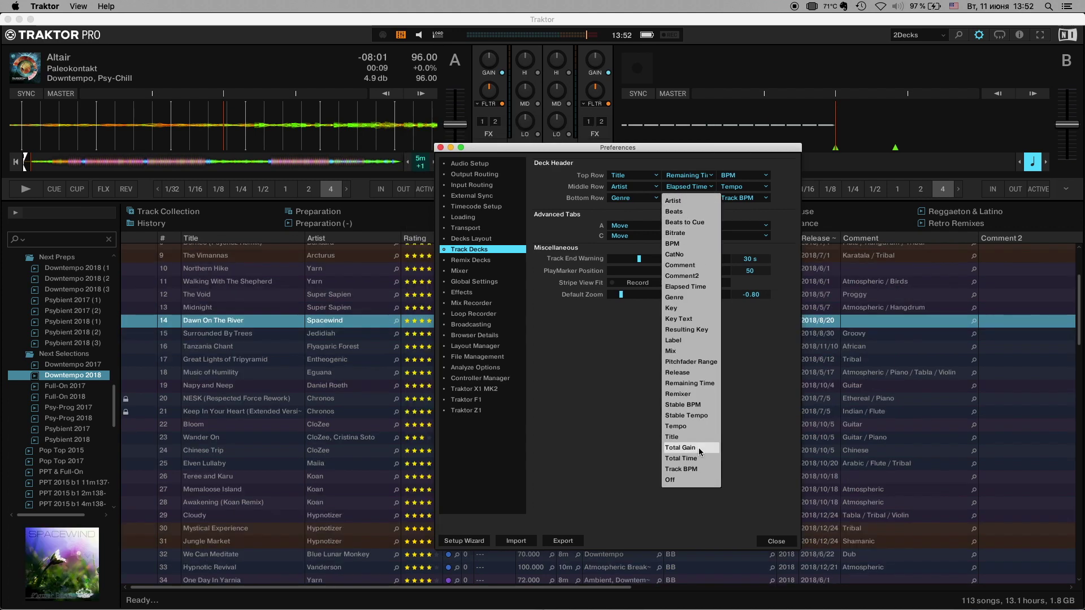
pyautogui.click(699, 448)
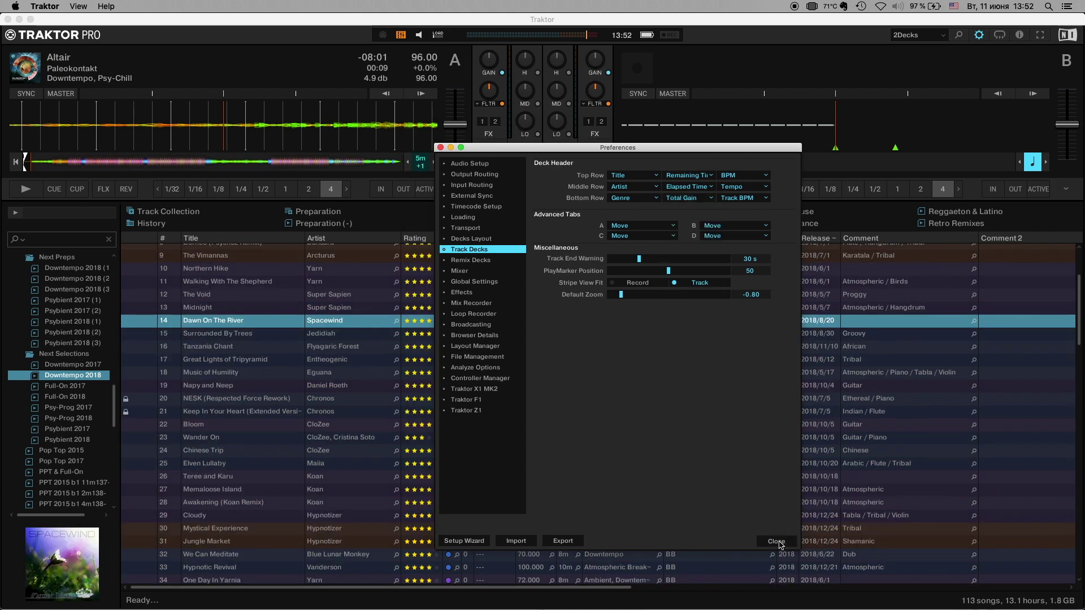
pyautogui.click(491, 68)
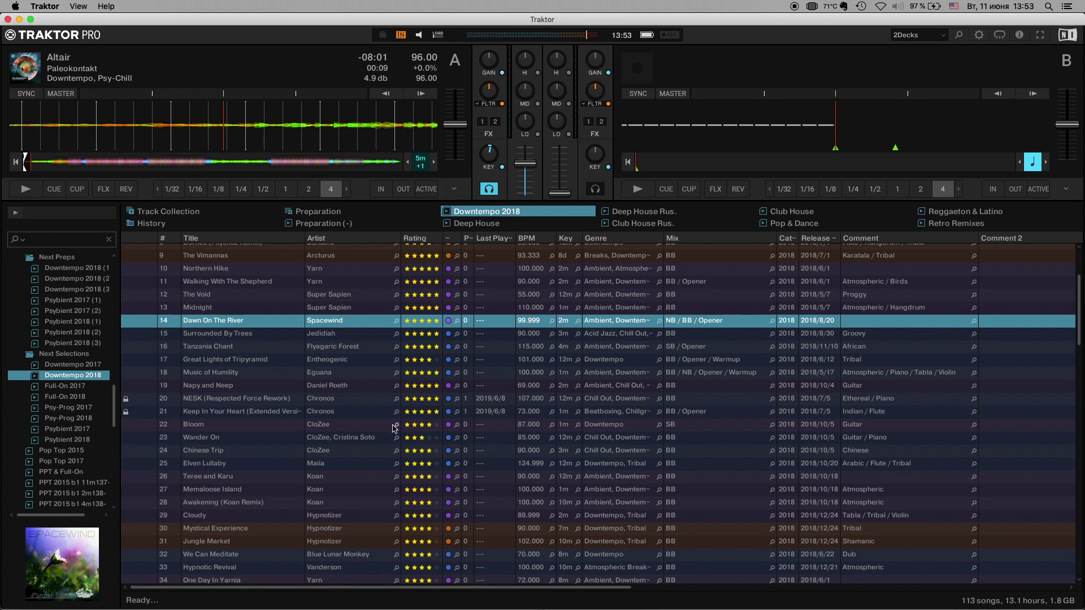
# Load Surrounded By Trees, Tanzania Chant, Great Lights of Tripyramid, Music of Humility and Napy and Neep one after another into deck A.
pyautogui.press('Down')
pyautogui.hotkey('ctrl', 'Left')
pyautogui.press('Down')
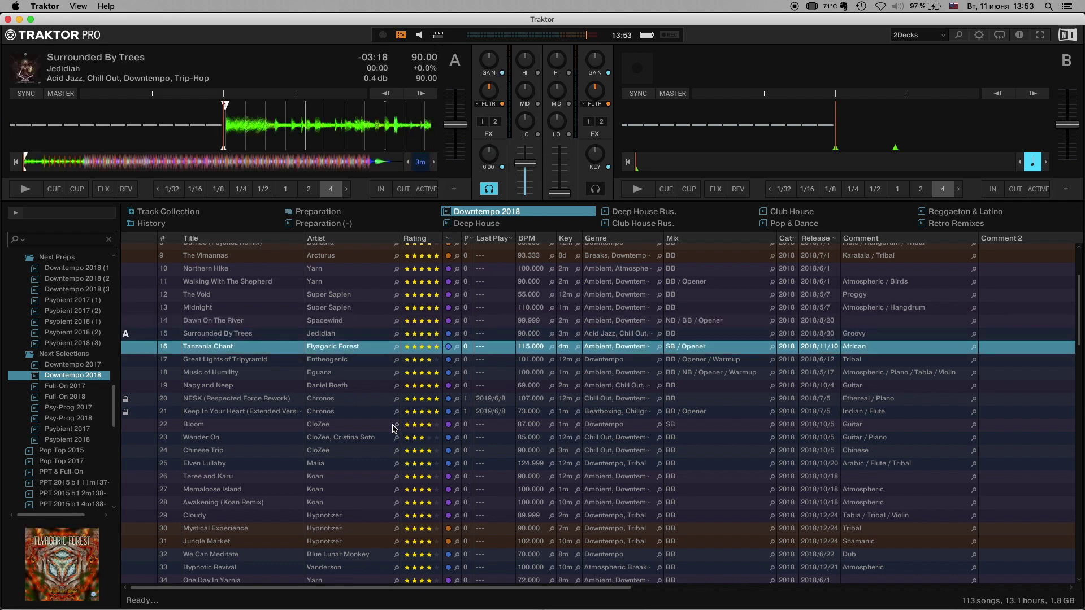
pyautogui.hotkey('ctrl', 'Left')
pyautogui.press('Down')
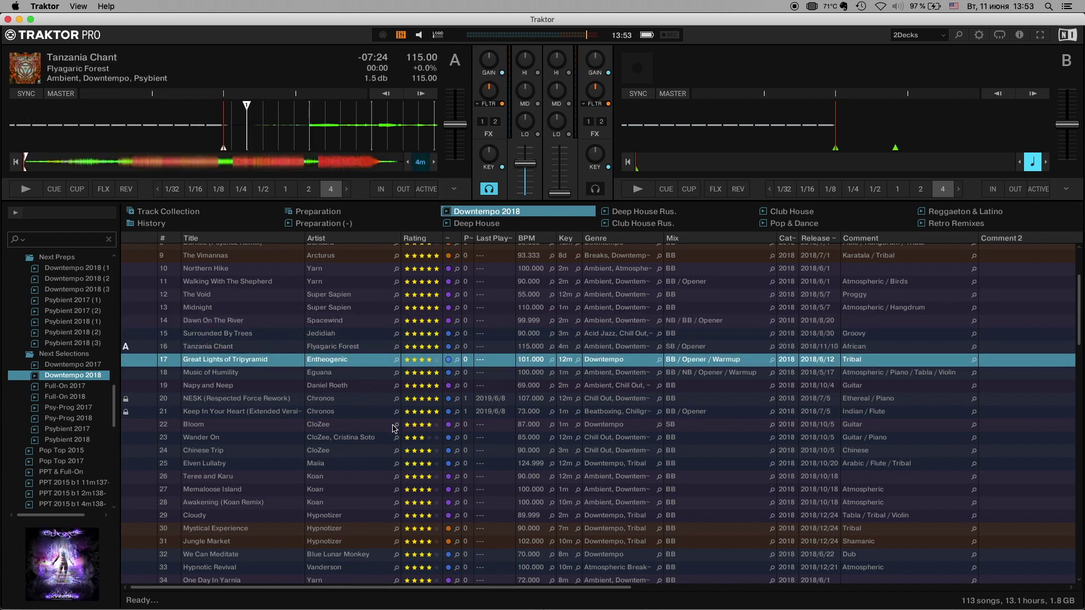
pyautogui.hotkey('ctrl', 'Left')
pyautogui.press('Down')
pyautogui.hotkey('ctrl', 'Left')
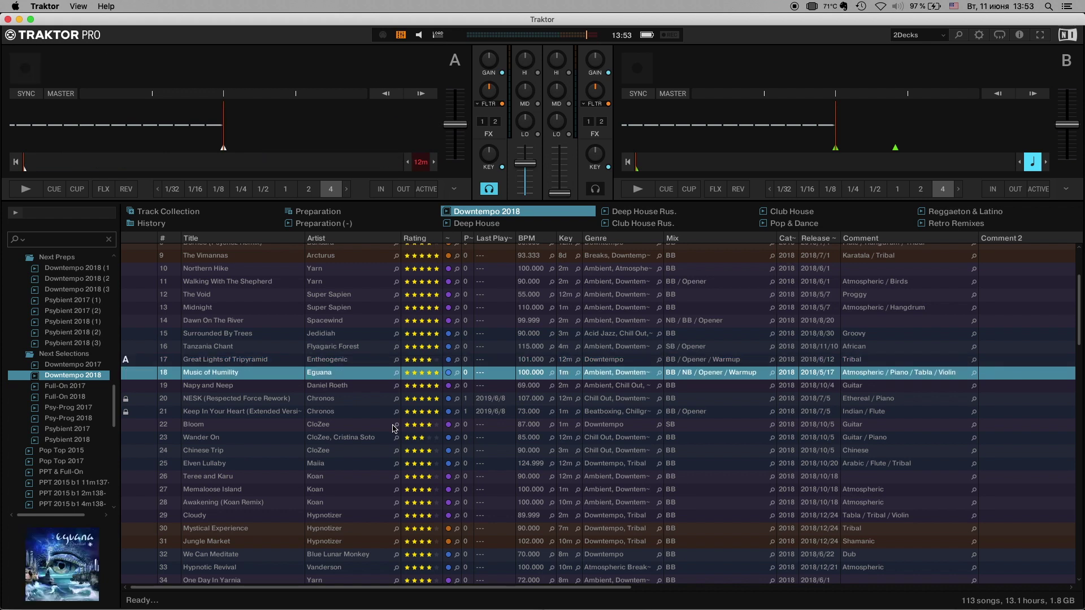
pyautogui.press('Down')
pyautogui.hotkey('ctrl', 'Left')
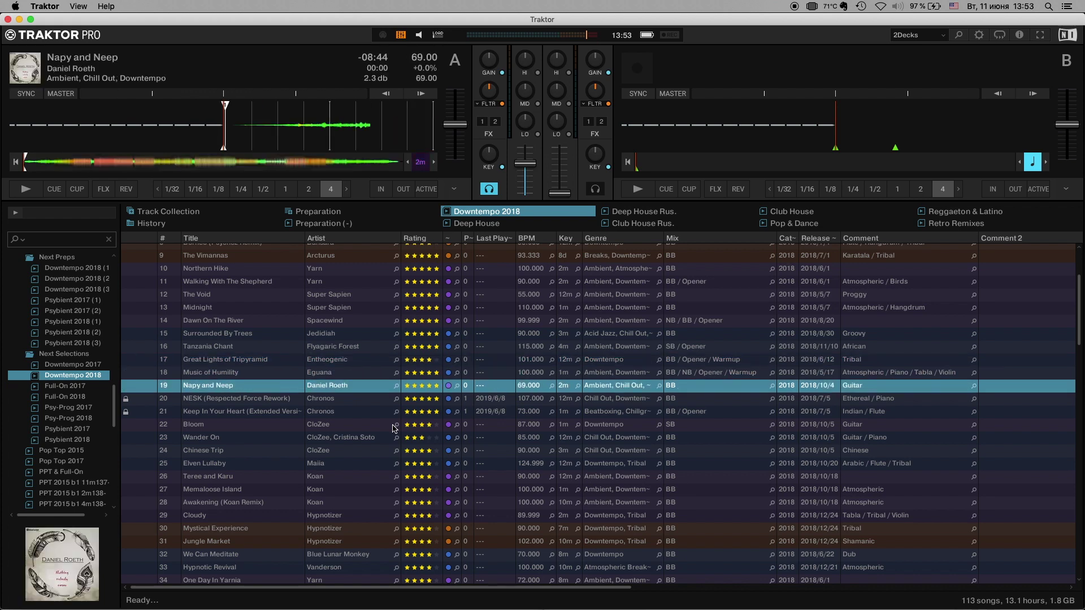
# Examine the Downtempo 2018 playlist around Great Lights of Tripyramid, including the columns out to Bitrate and Import Date.
pyautogui.press('Up')
pyautogui.press('Up')
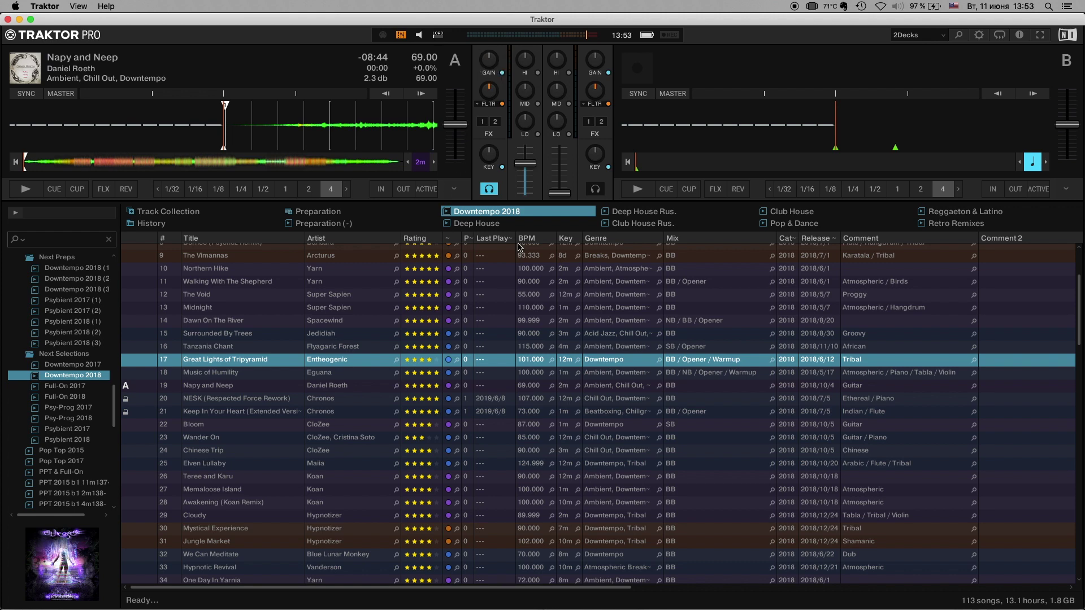
pyautogui.hscroll(10, 829, 340)
pyautogui.scroll(2, 829, 340)
pyautogui.hscroll(-10, 829, 341)
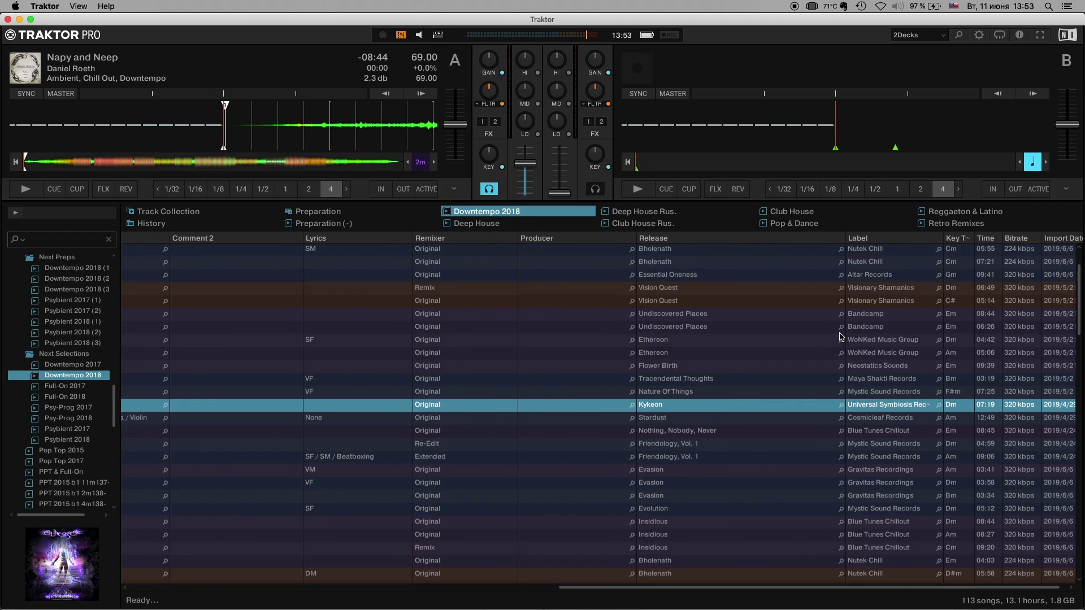
pyautogui.scroll(-1, 841, 337)
pyautogui.scroll(-2, 249, 395)
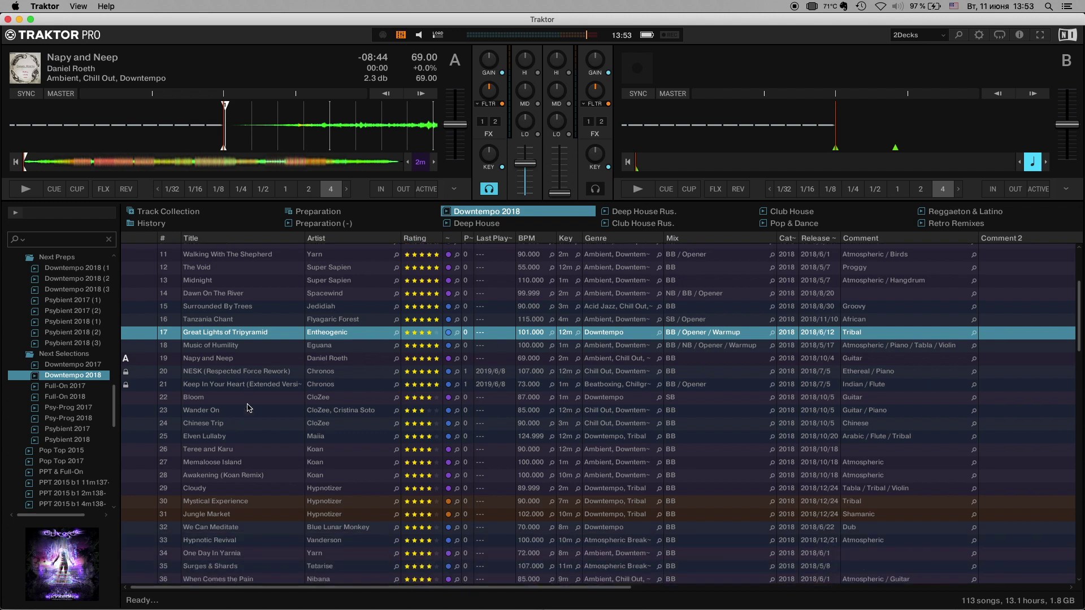
pyautogui.doubleClick(249, 345)
pyautogui.doubleClick(249, 358)
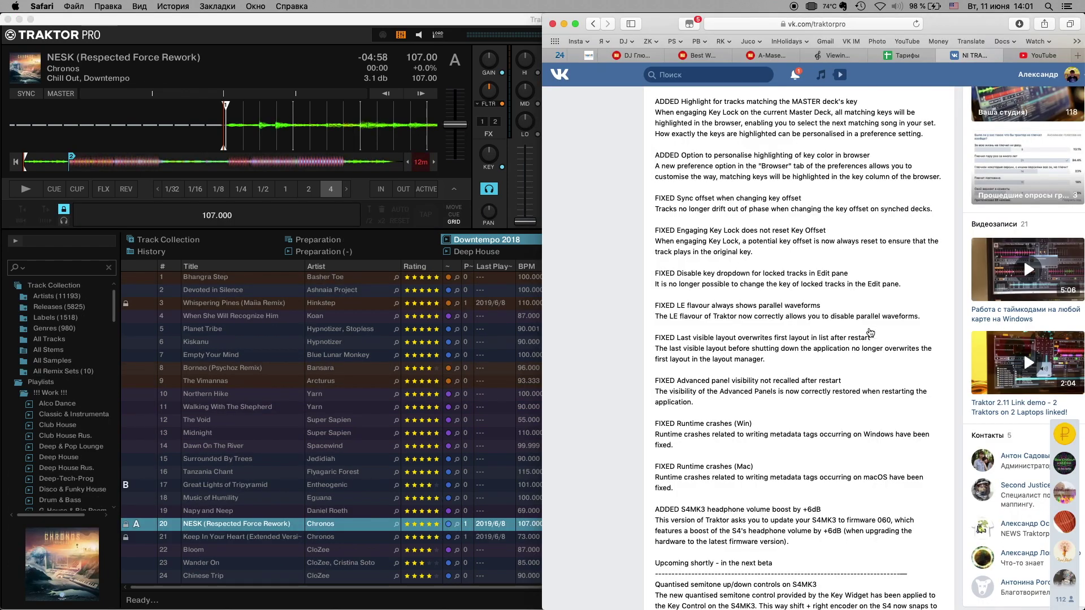
# Highlight the release note on the last visible layout and, back in Traktor, switch the layout to Preparation and back to 2Decks.
pyautogui.moveTo(871, 338); pyautogui.dragTo(677, 338)
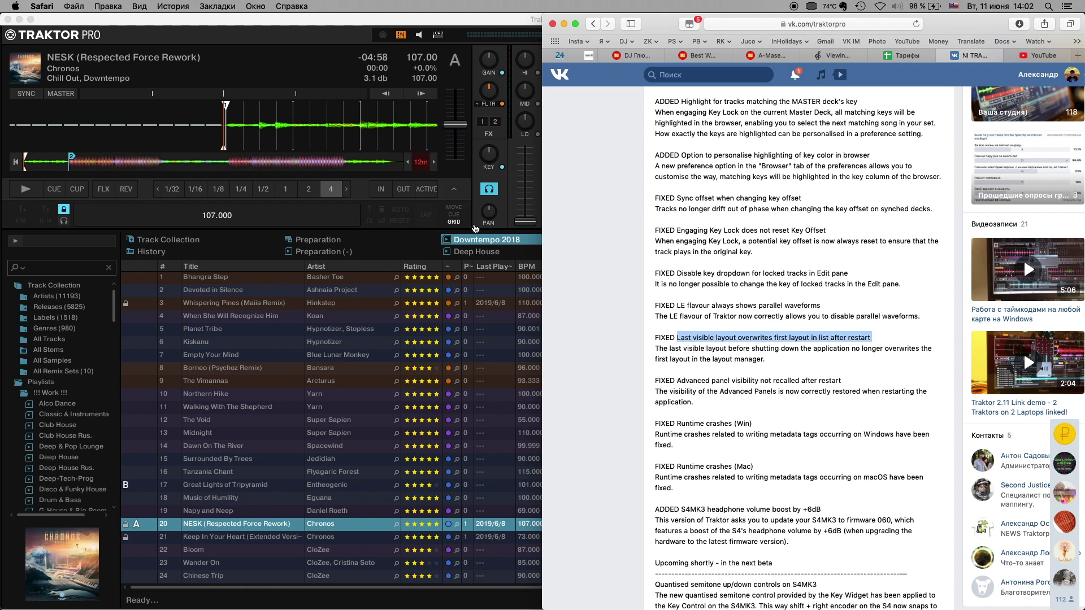
pyautogui.click(321, 39)
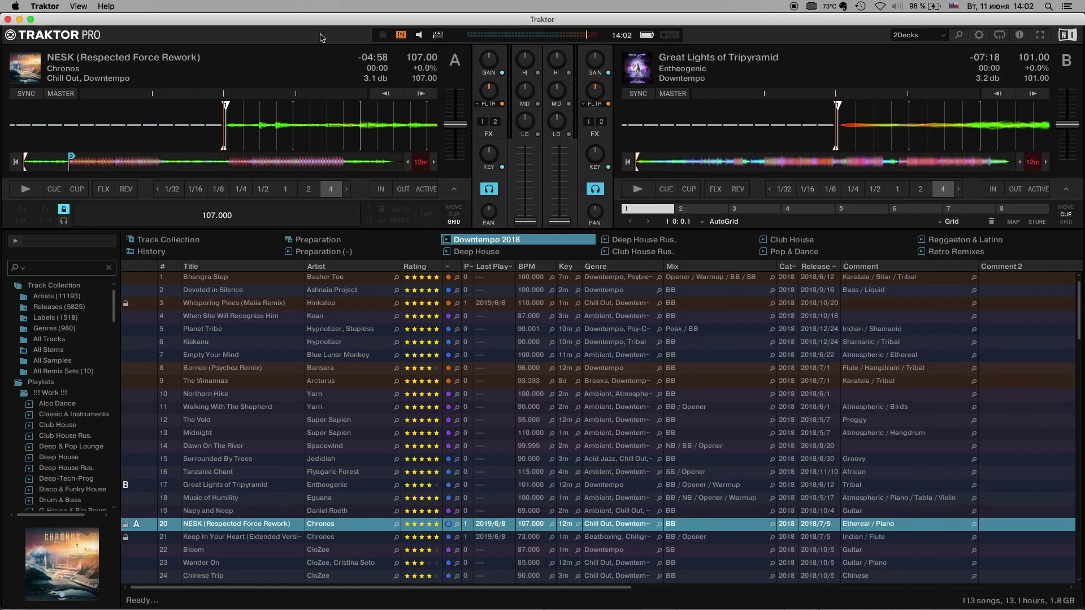
pyautogui.click(930, 35)
pyautogui.click(910, 92)
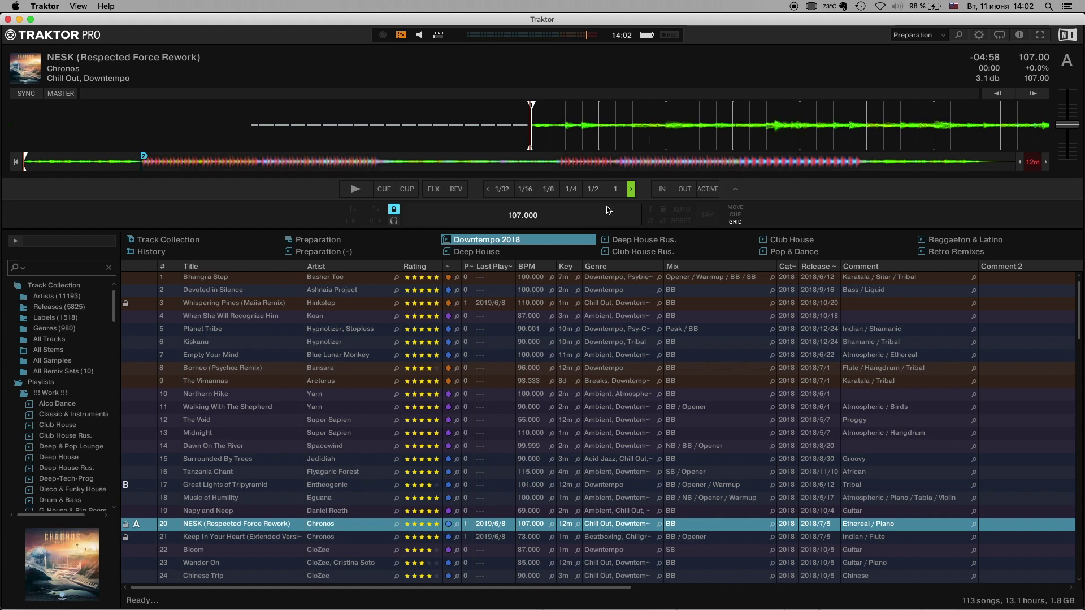
pyautogui.click(934, 39)
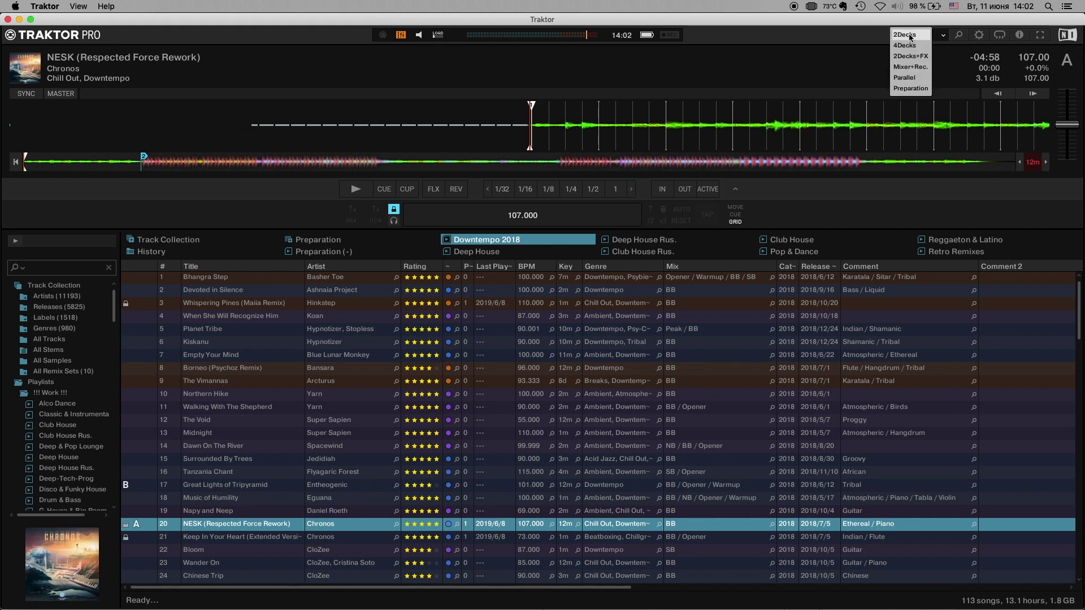
pyautogui.click(907, 35)
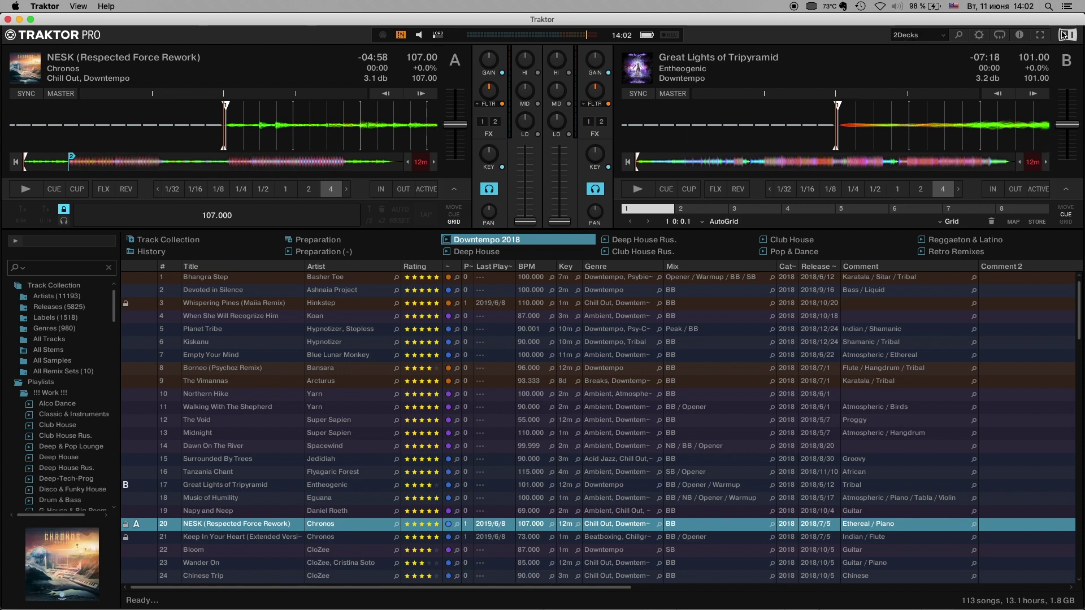
# Inspect the deck count options in the Decks Layout preferences, keep 2 Decks and close the preferences.
pyautogui.click(979, 34)
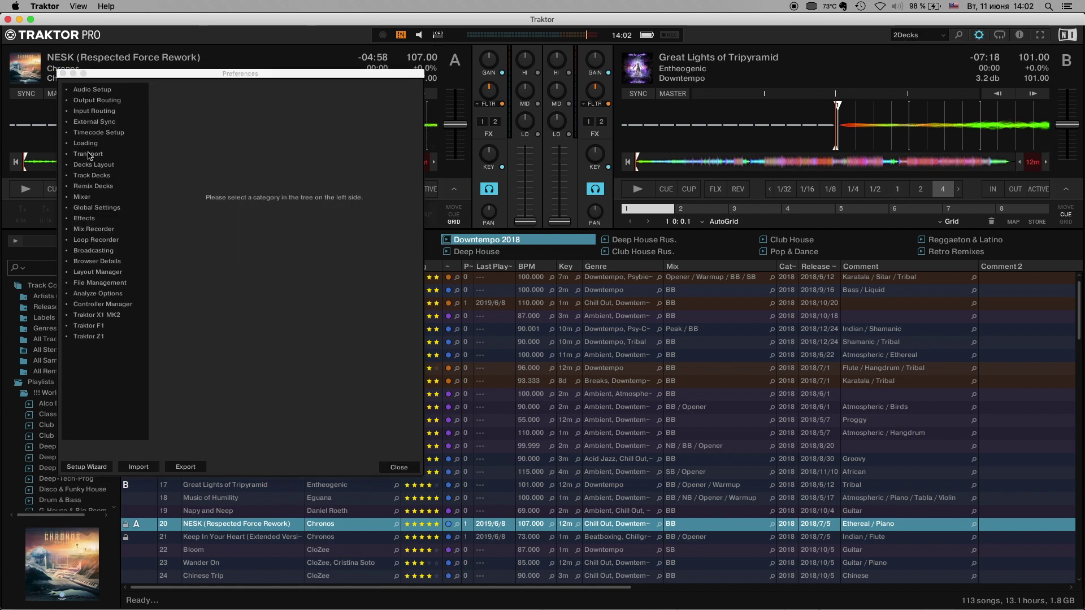
pyautogui.click(98, 176)
pyautogui.click(94, 165)
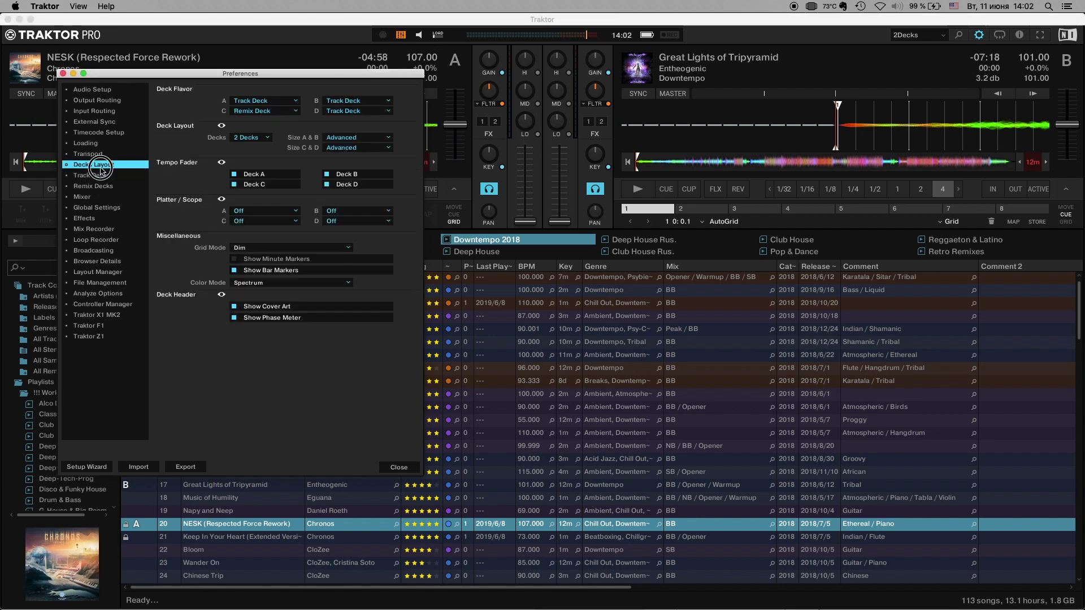
pyautogui.click(248, 138)
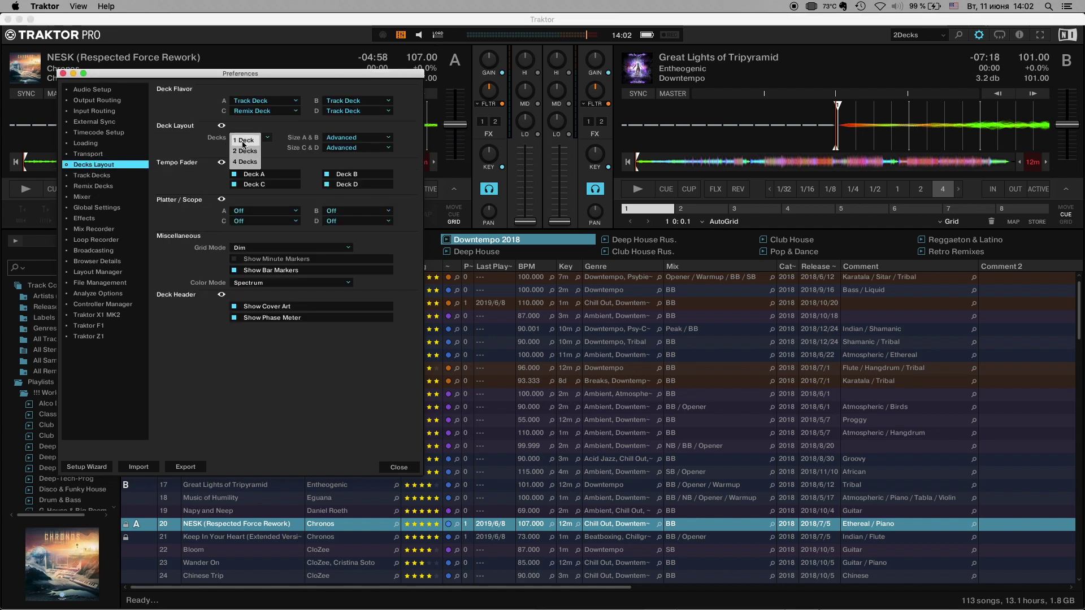
pyautogui.click(244, 150)
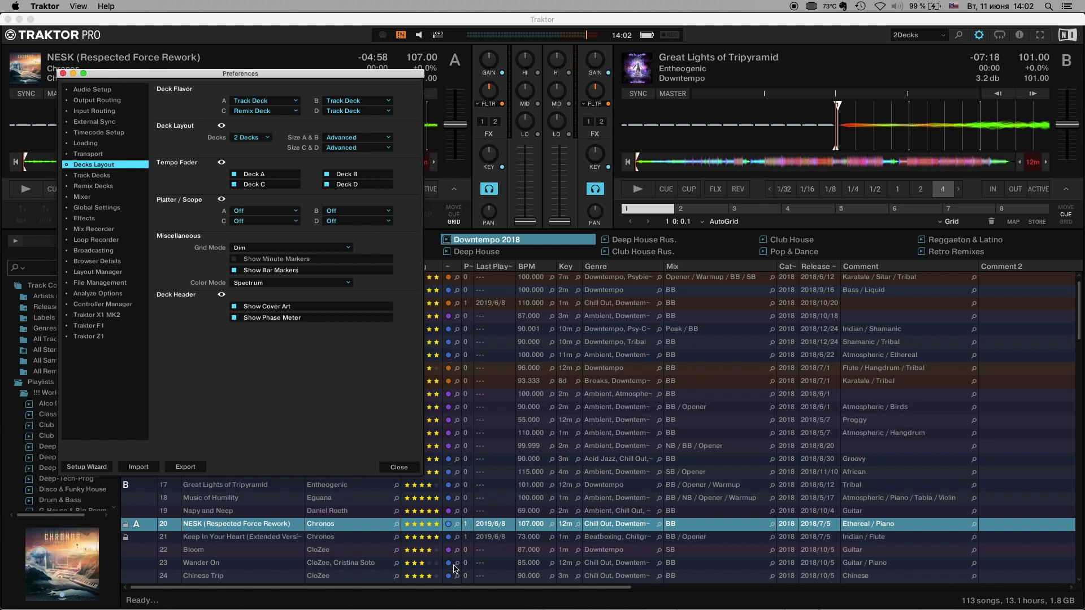
pyautogui.click(399, 468)
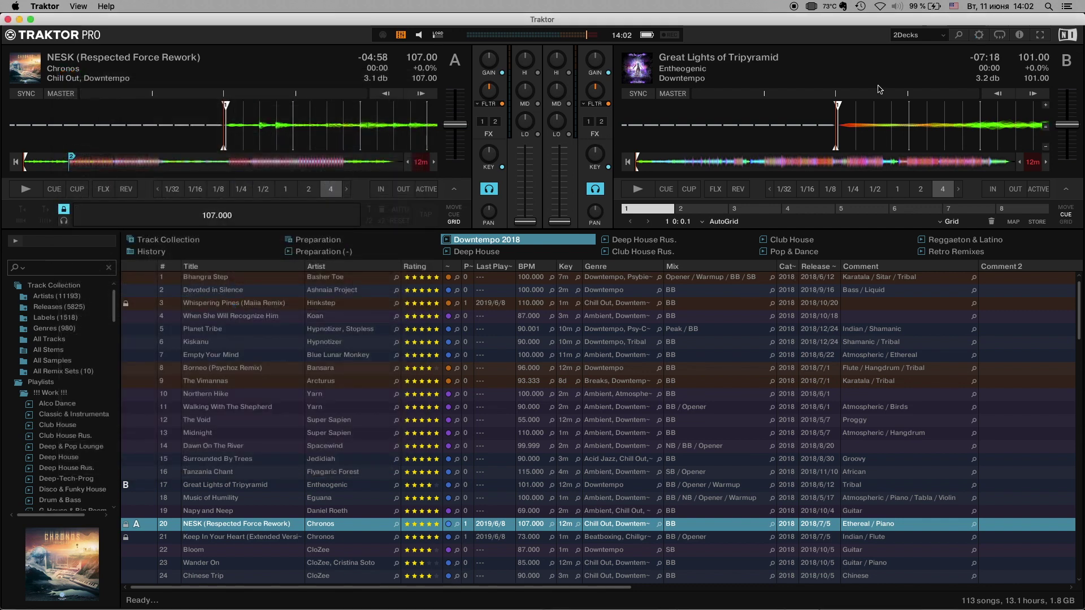
# Switch to the Preparation layout once more, return to 2Decks and view the list of available layouts.
pyautogui.click(916, 35)
pyautogui.click(910, 89)
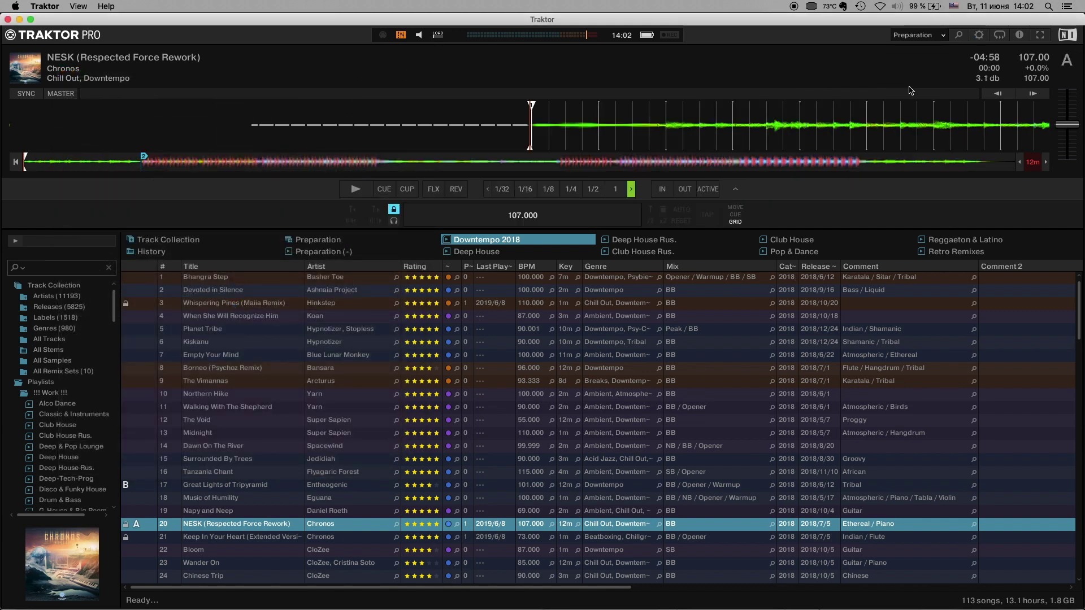
pyautogui.click(913, 35)
pyautogui.click(914, 35)
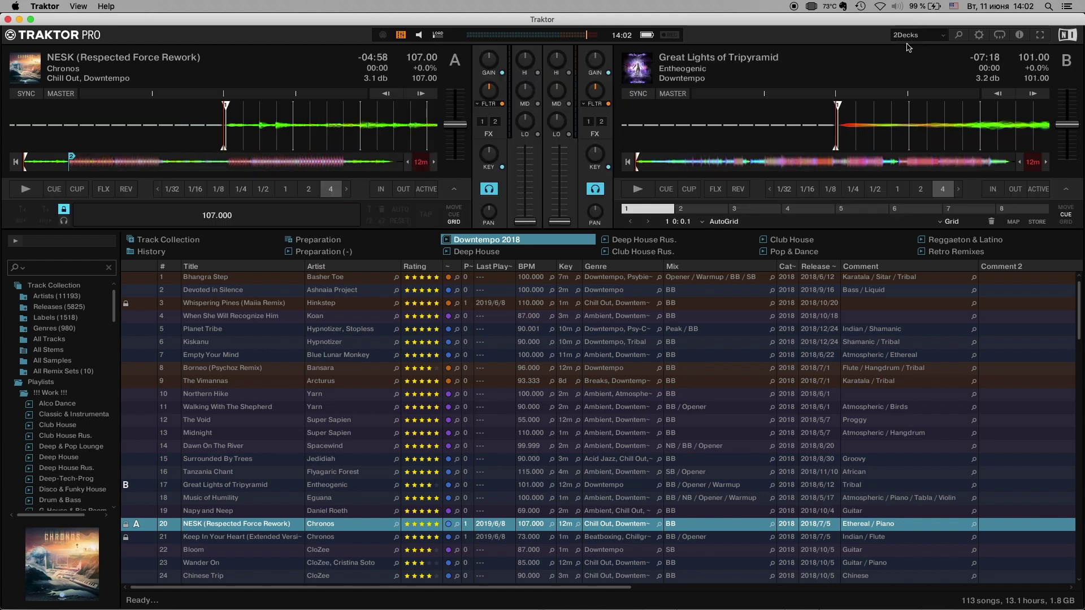
pyautogui.click(902, 35)
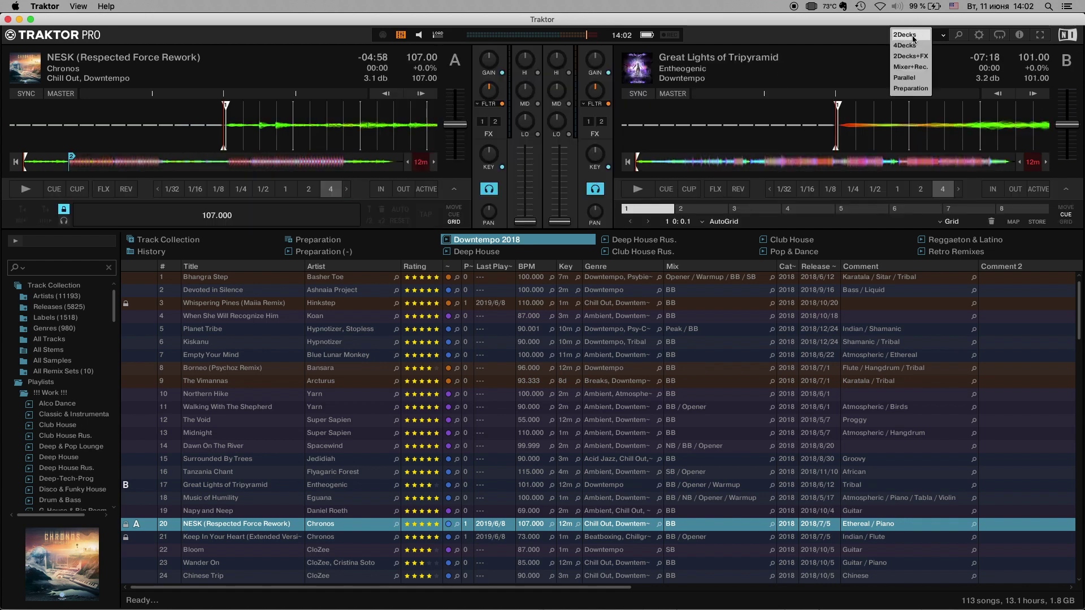
pyautogui.click(863, 37)
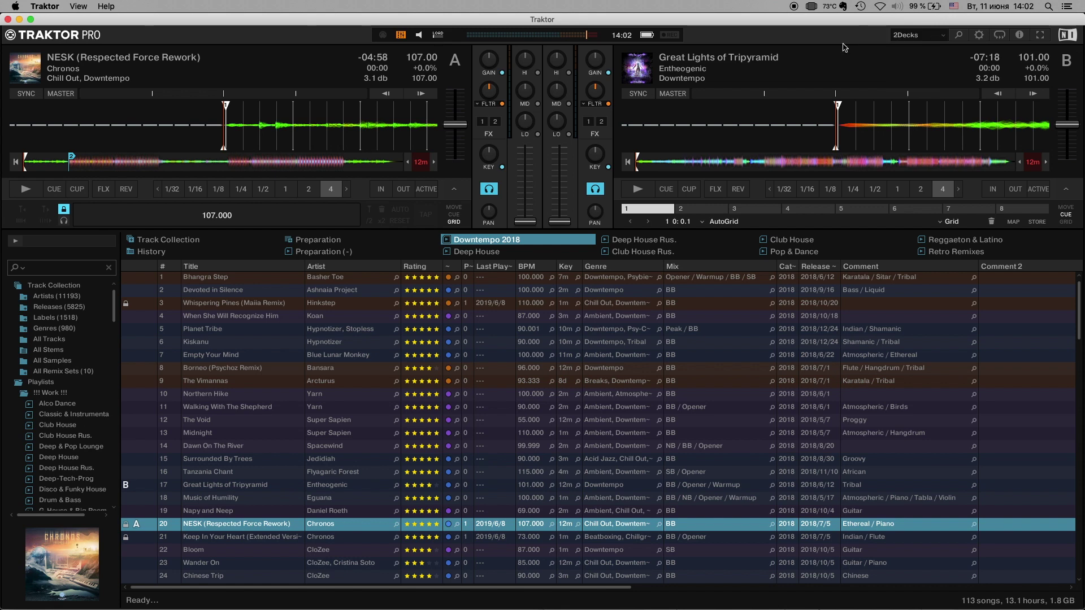
# After checking the release notes in Safari, collapse and expand Traktor's advanced deck panels twice, leaving deck A's panel in CUE view.
pyautogui.press('super+Tab')
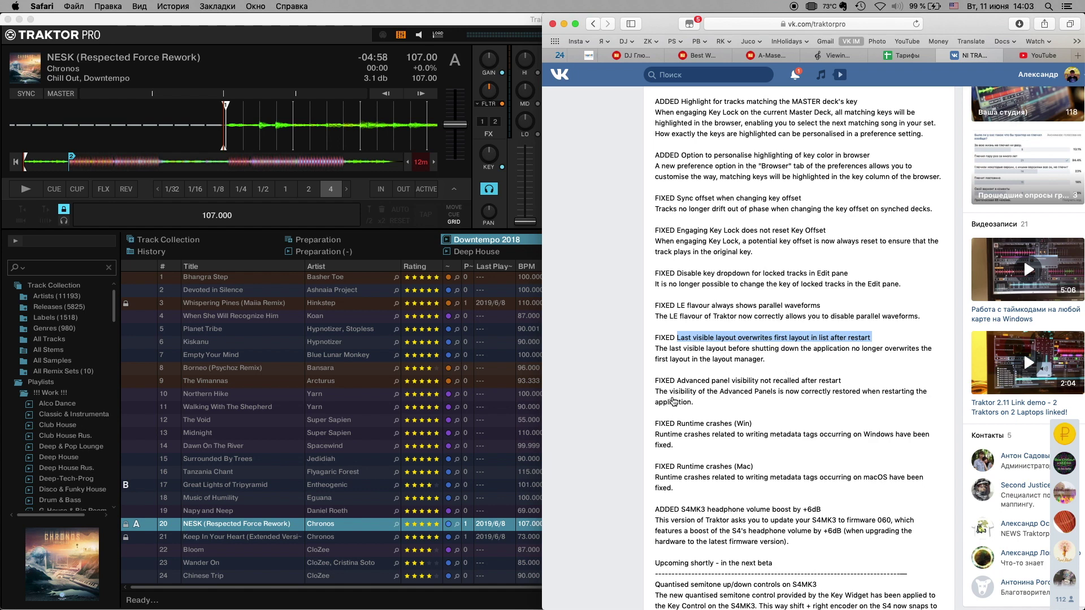
pyautogui.click(453, 190)
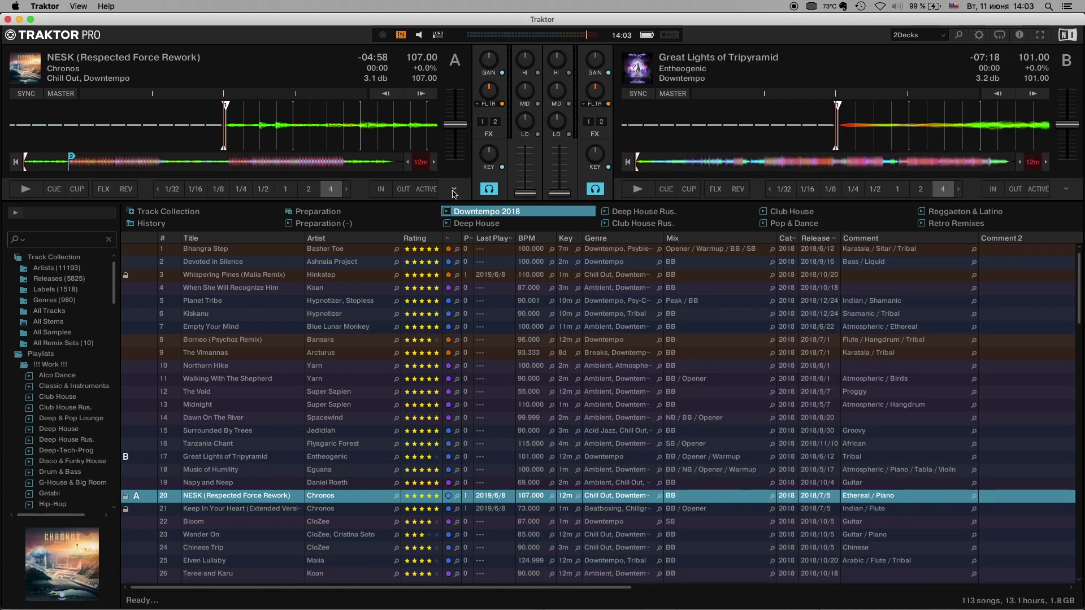
pyautogui.click(453, 190)
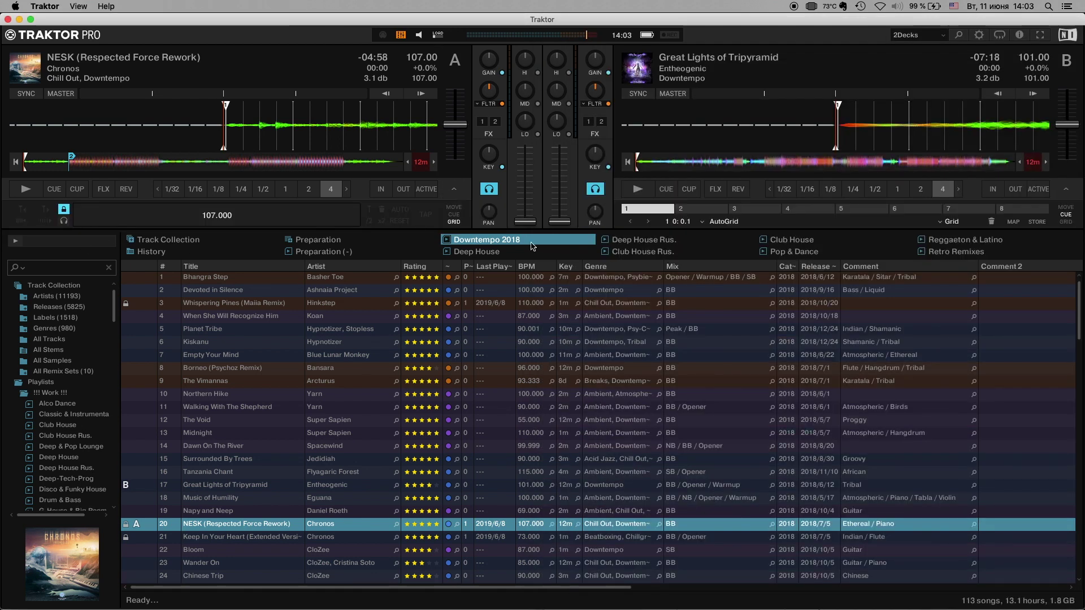
pyautogui.click(455, 192)
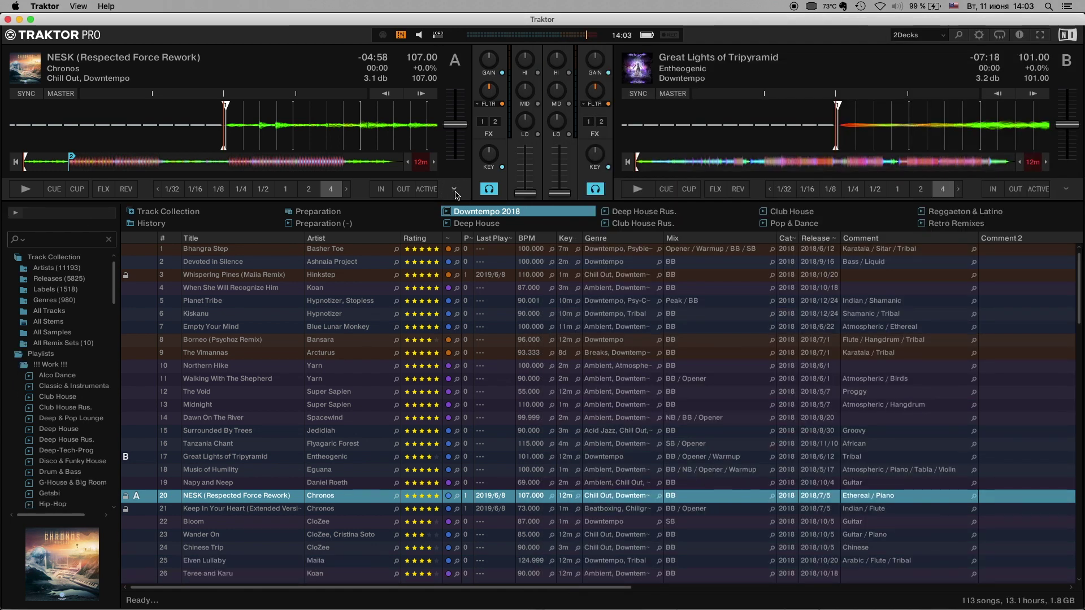
pyautogui.click(455, 192)
# Switch to Safari, highlight the "Advanced panel visibility not recalled after restart" note and read on through the upcoming S4MK3 key control changes.
pyautogui.press('super+Tab')
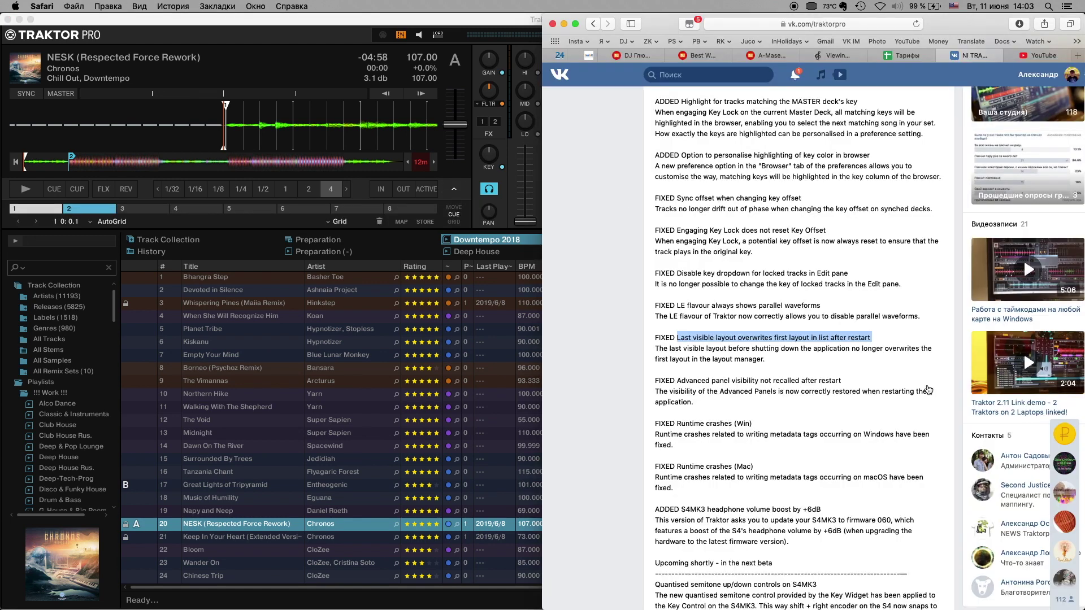
pyautogui.moveTo(841, 381); pyautogui.dragTo(676, 380)
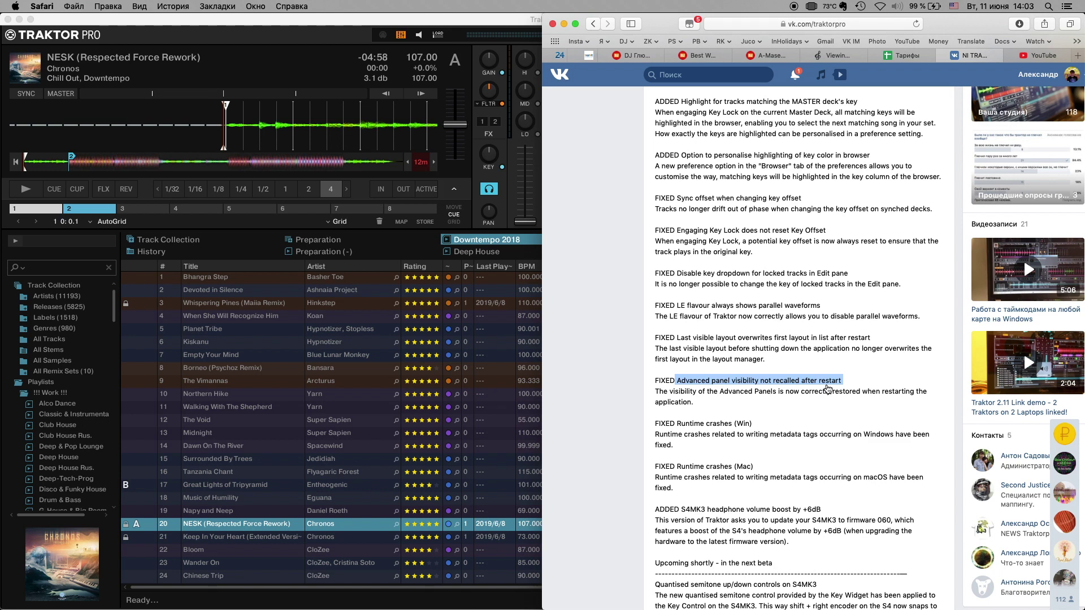
pyautogui.scroll(-2, 735, 429)
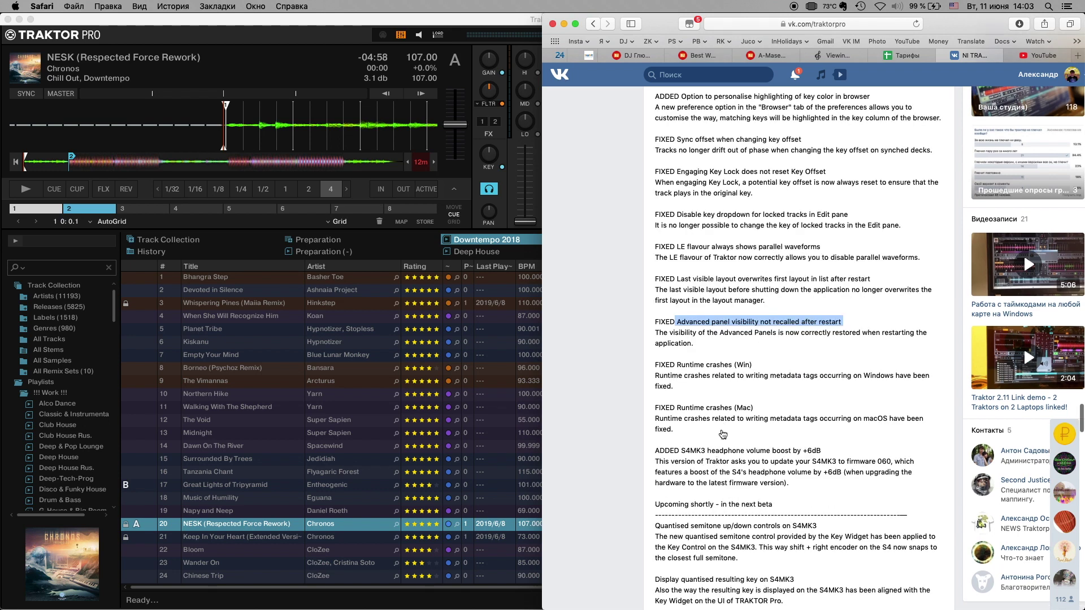
pyautogui.scroll(-1, 722, 435)
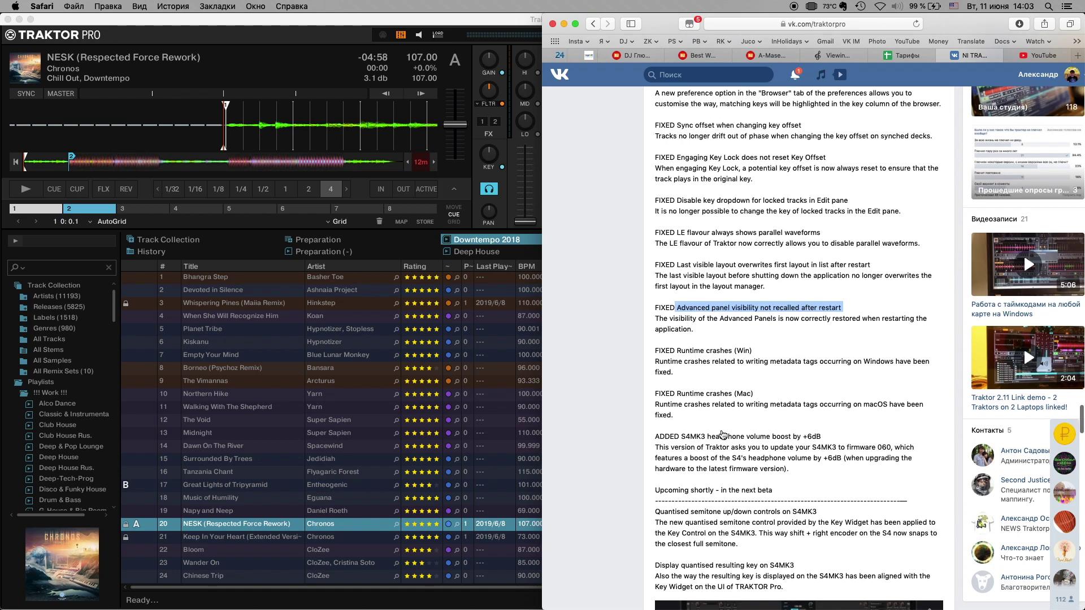
pyautogui.scroll(-1, 724, 432)
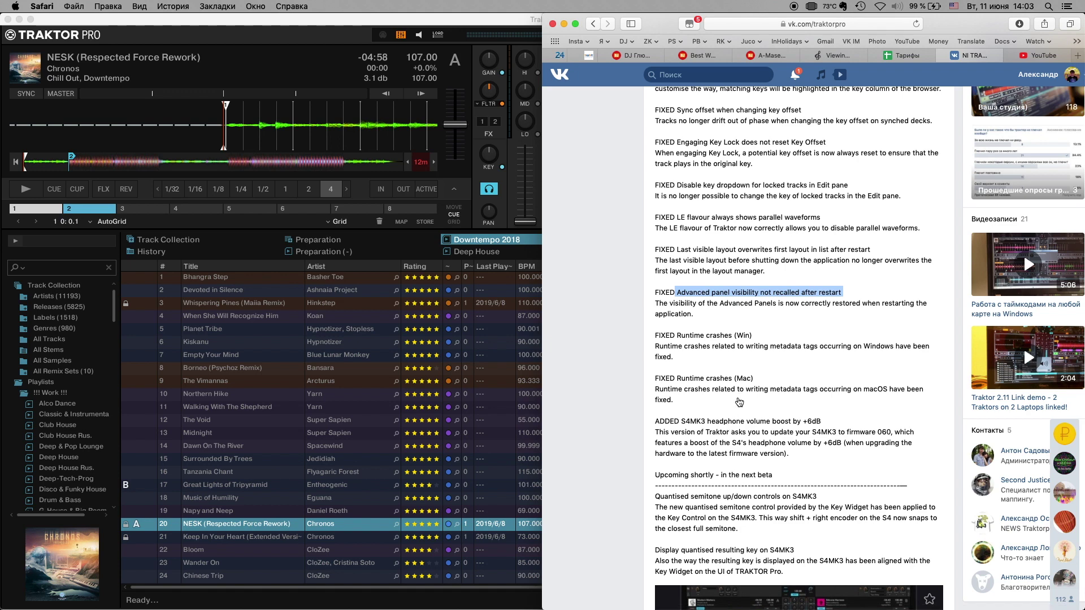
pyautogui.scroll(-1, 738, 402)
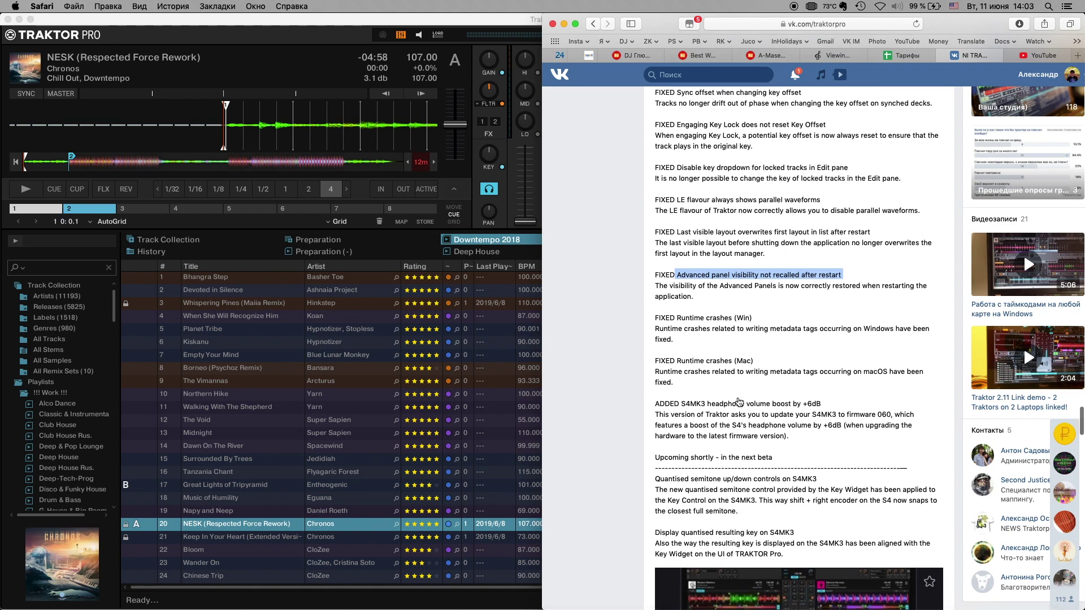
pyautogui.scroll(-1, 738, 402)
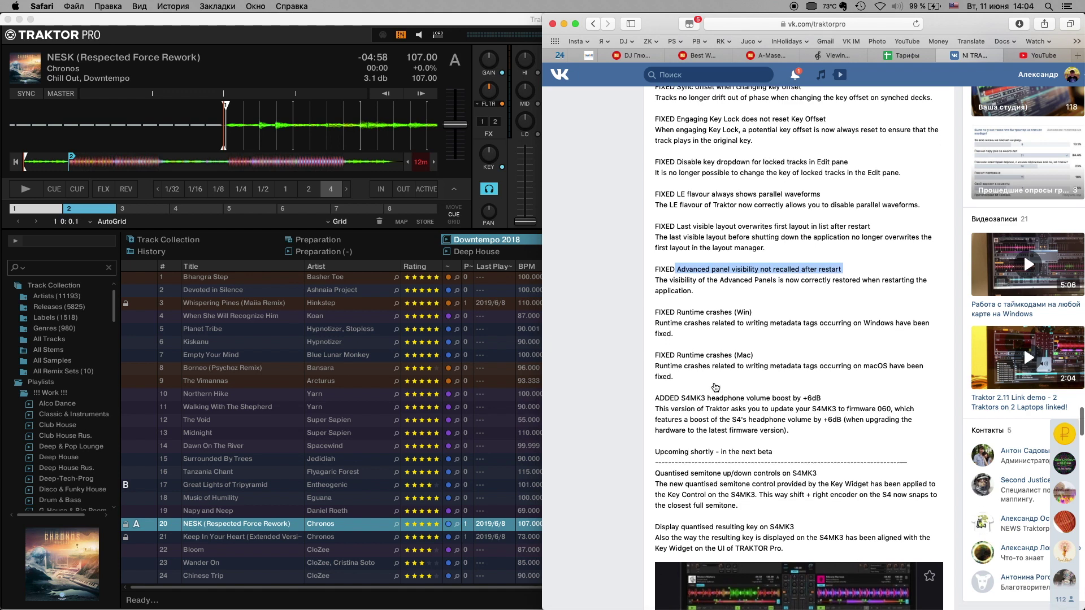
pyautogui.scroll(-3, 714, 387)
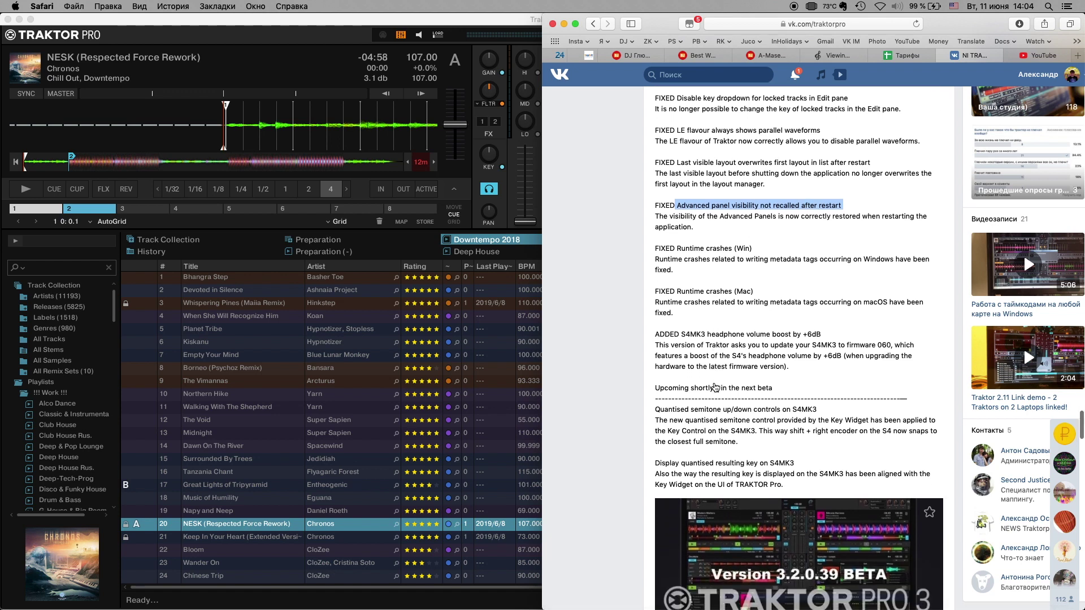
pyautogui.scroll(-2, 714, 387)
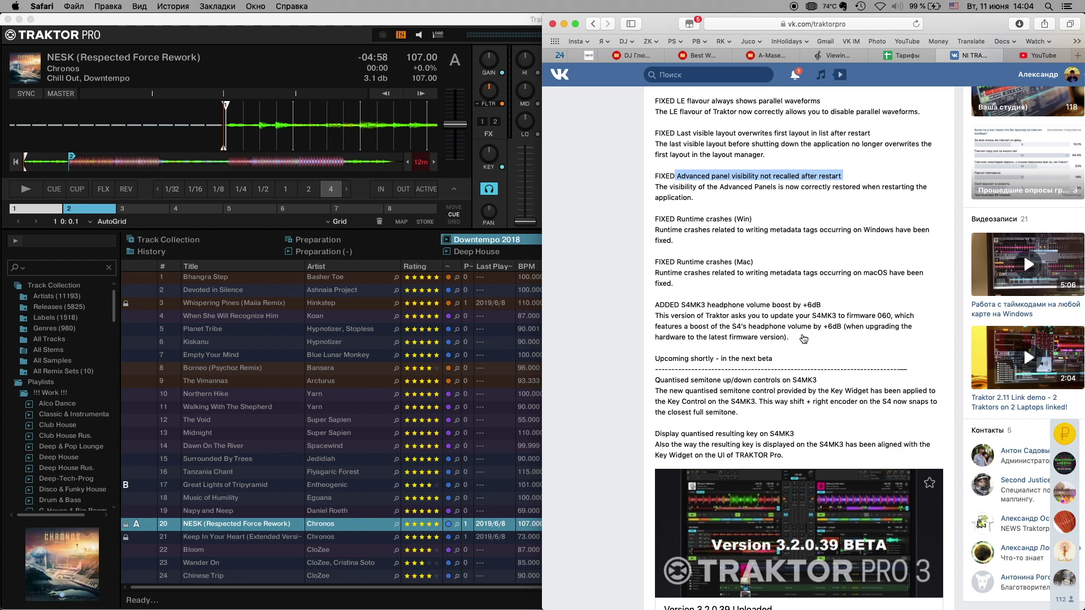
# After a last look through the release notes, switch back to Traktor and load "Devoted in Silence" into deck A.
pyautogui.scroll(-1, 811, 345)
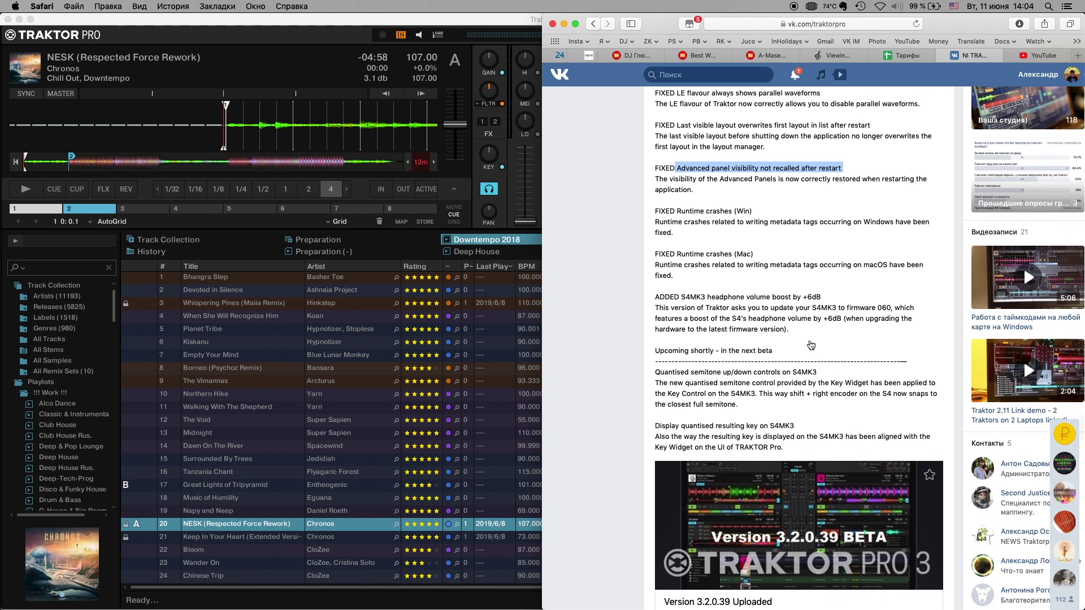
pyautogui.scroll(15, 810, 345)
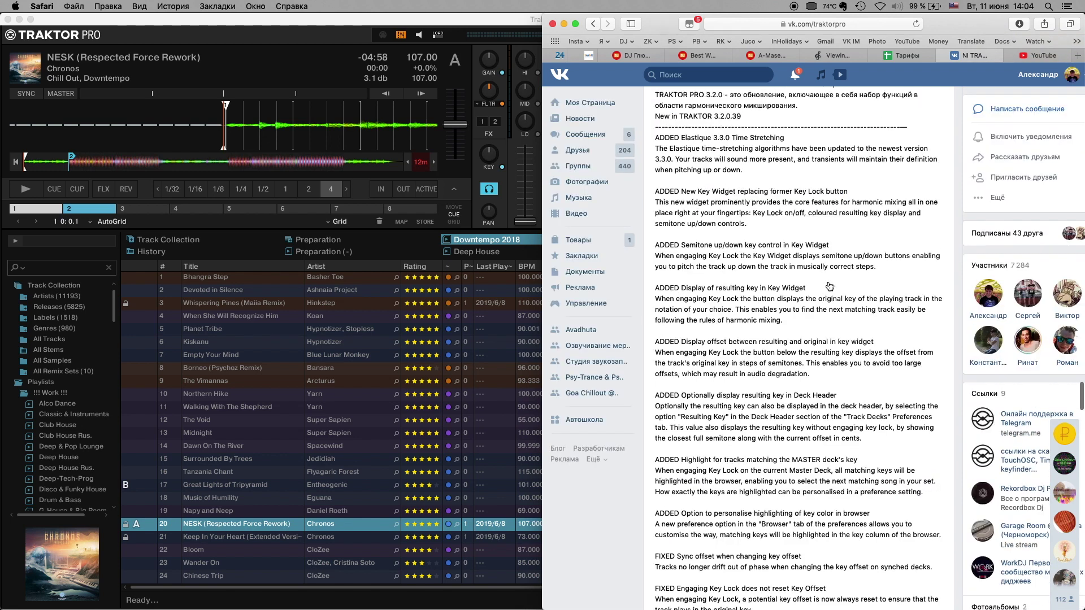
pyautogui.click(285, 35)
pyautogui.scroll(-4, 333, 452)
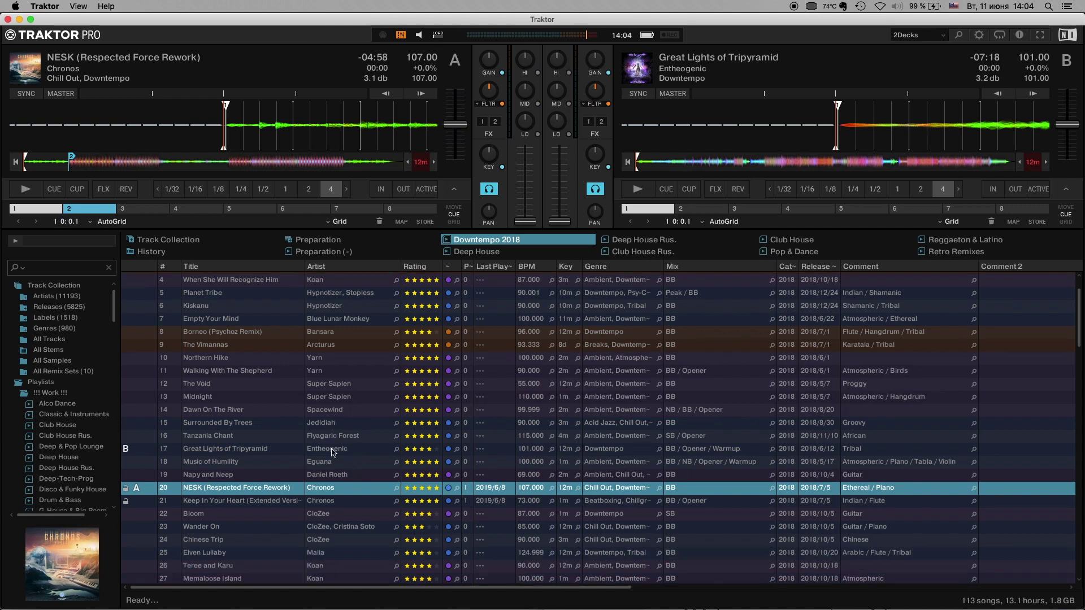
pyautogui.scroll(4, 332, 452)
pyautogui.click(565, 293)
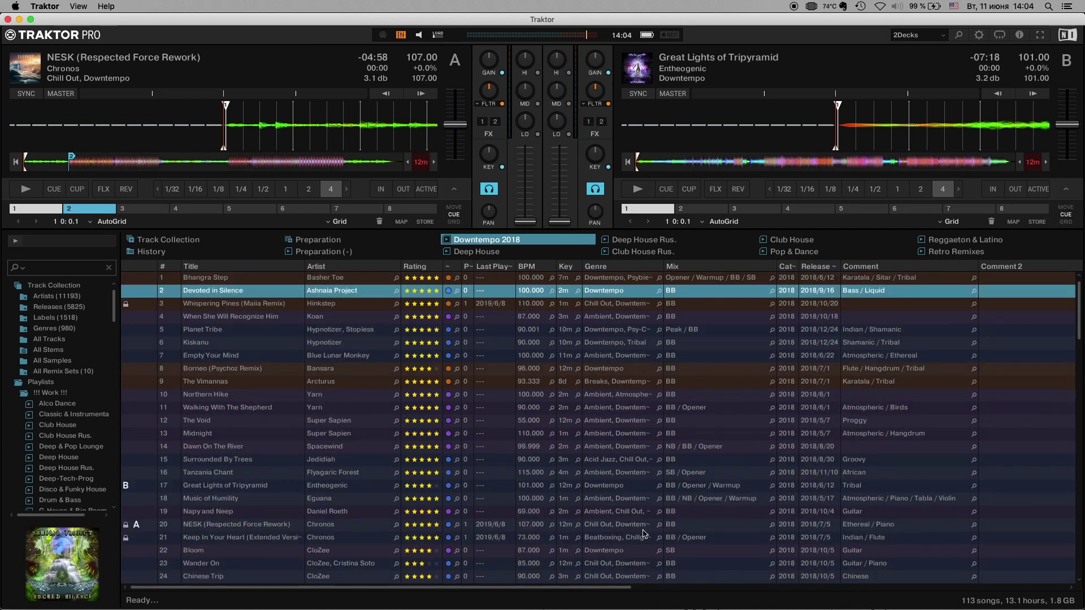
pyautogui.click(740, 304)
pyautogui.press('Up')
pyautogui.press('super+Left')
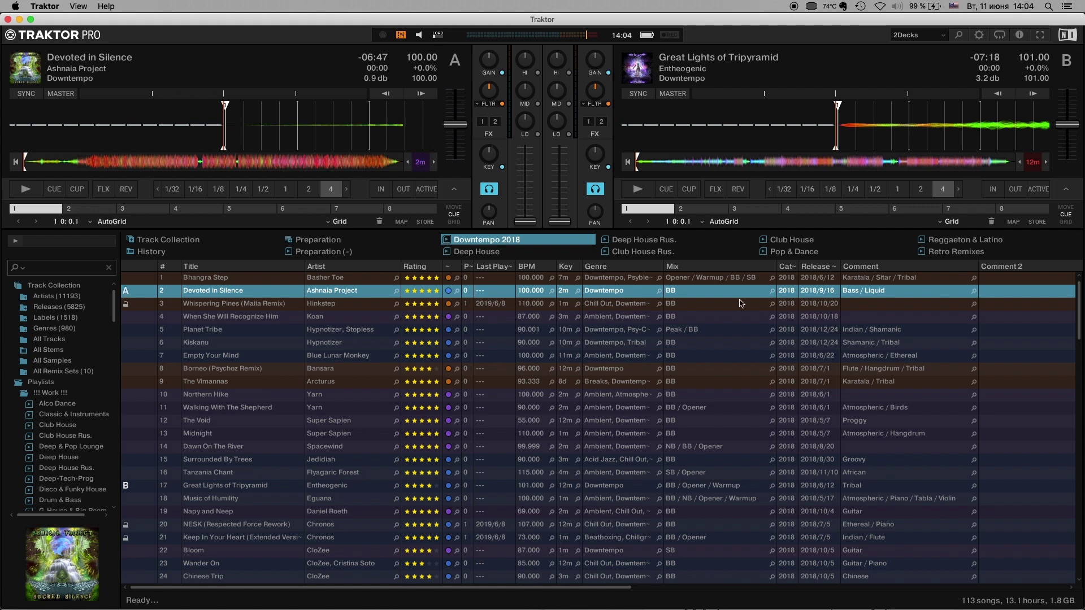
# Raise both channel faders slightly and play deck A from about 2:12 into the track.
pyautogui.scroll(5, 530, 222)
pyautogui.scroll(3, 568, 226)
pyautogui.press('space')
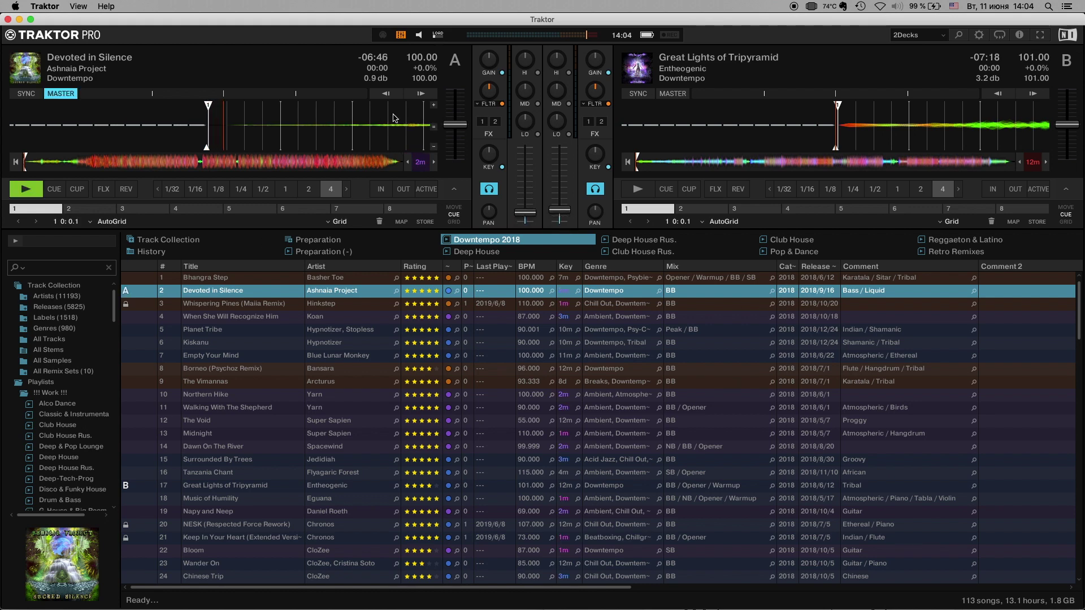
pyautogui.click(148, 160)
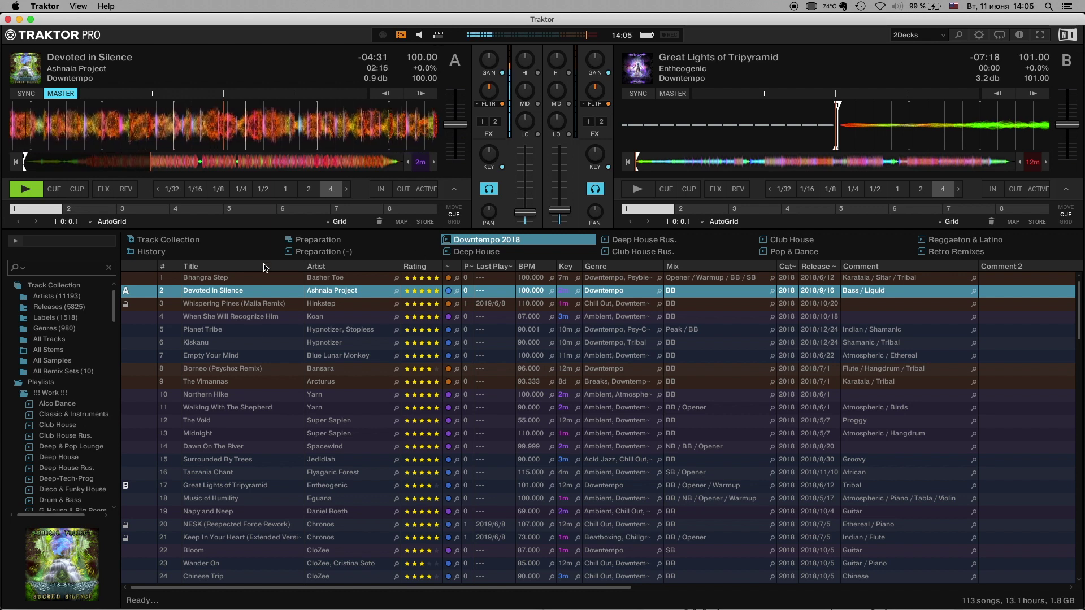
# Filter the Downtempo 2018 playlist for a BPM of 100 and sort the tracks by rating, highest first.
pyautogui.click(62, 269)
pyautogui.write('1')
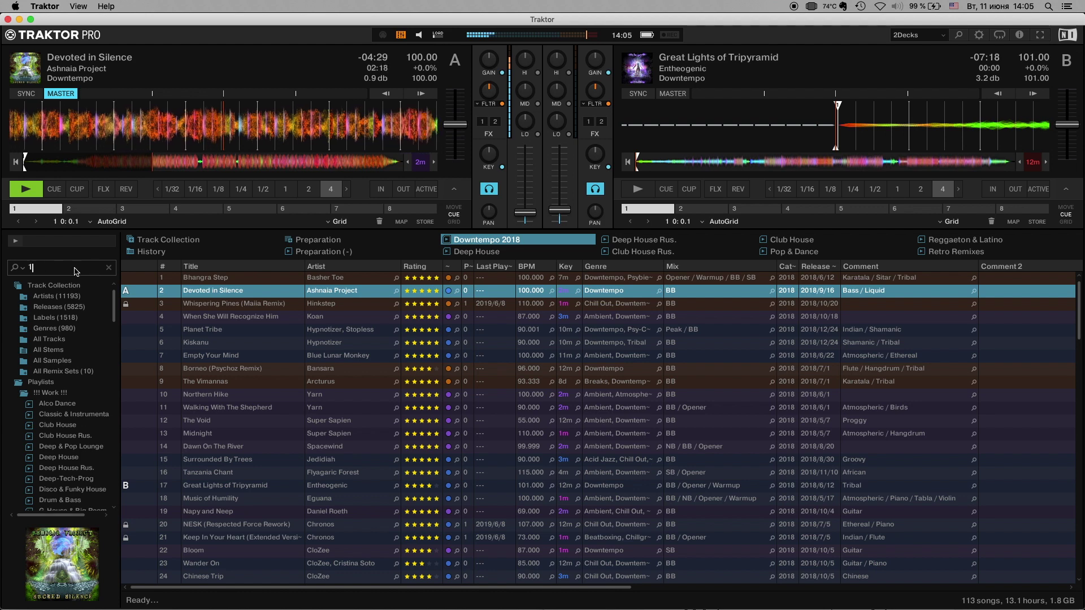
pyautogui.write('00')
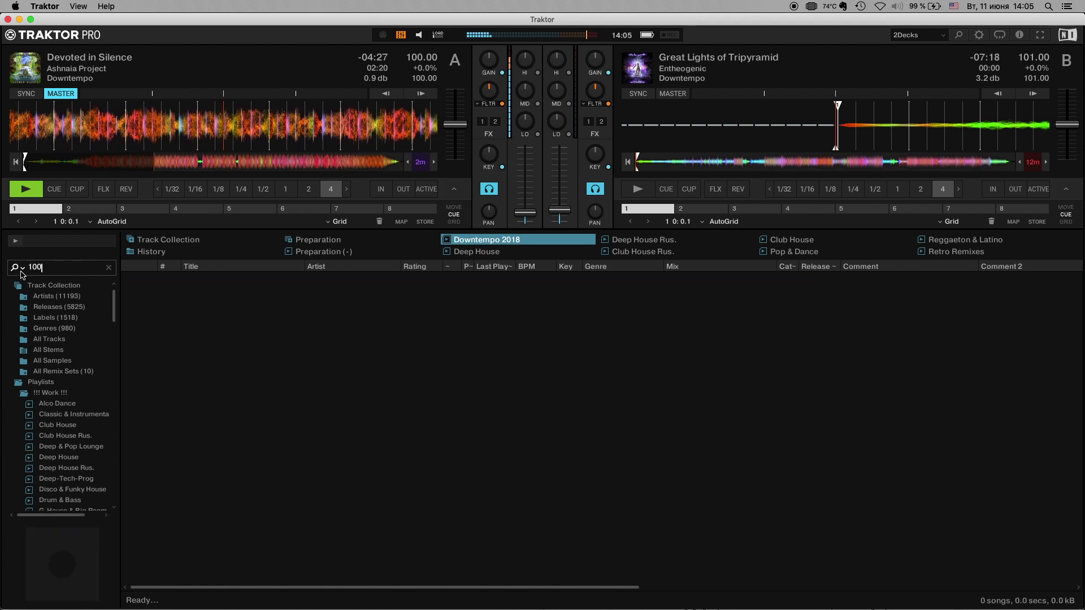
pyautogui.click(21, 270)
pyautogui.click(37, 327)
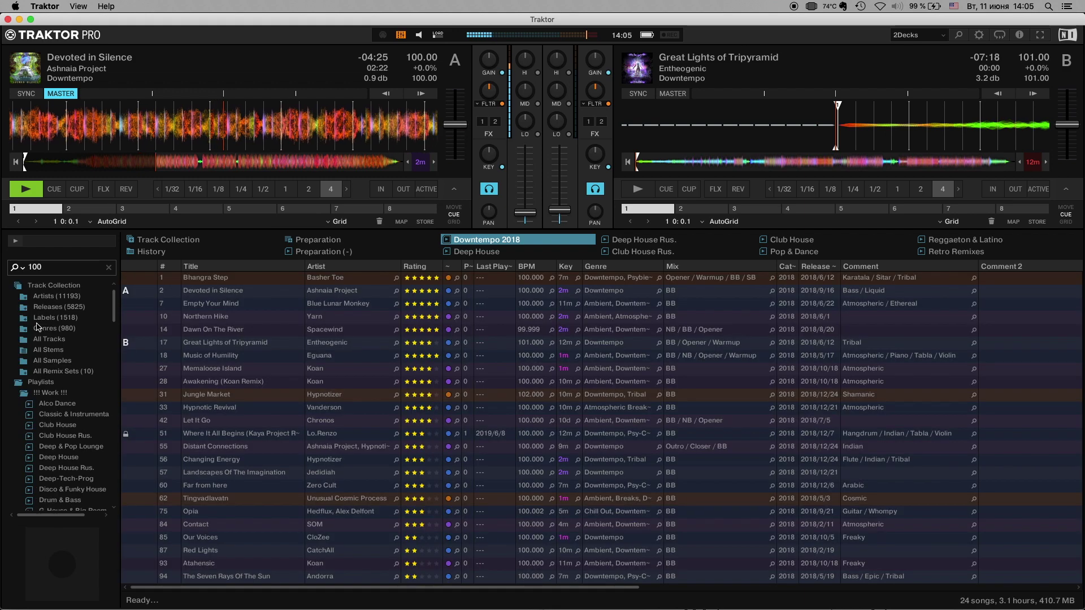
pyautogui.click(415, 266)
pyautogui.click(415, 266)
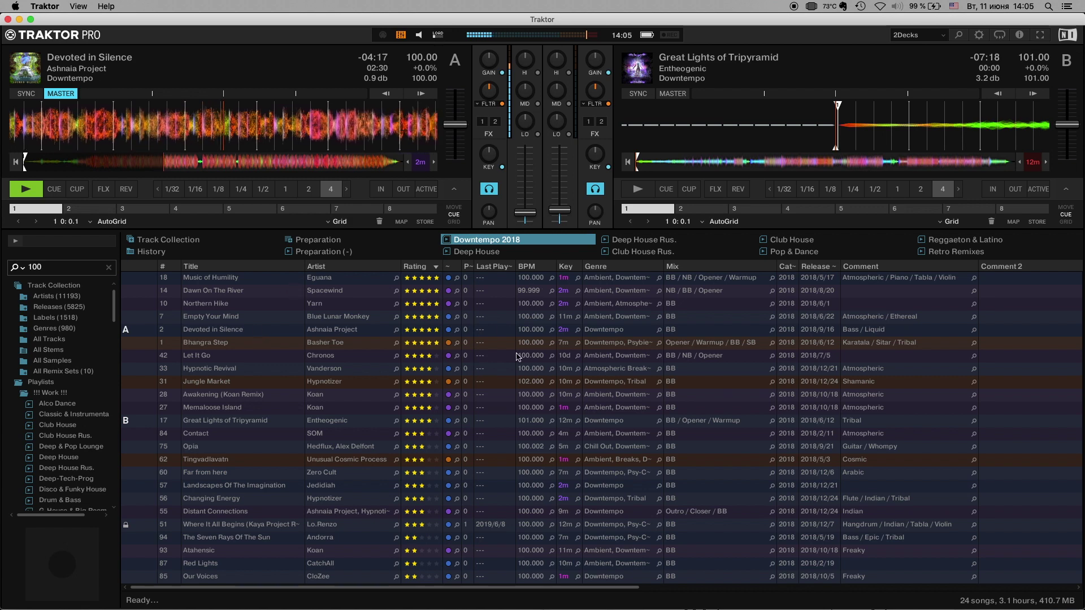
# Try the matching-key tracks "Northern Hike" and "Memaloose Island" in deck B.
pyautogui.click(618, 306)
pyautogui.press('super+Right')
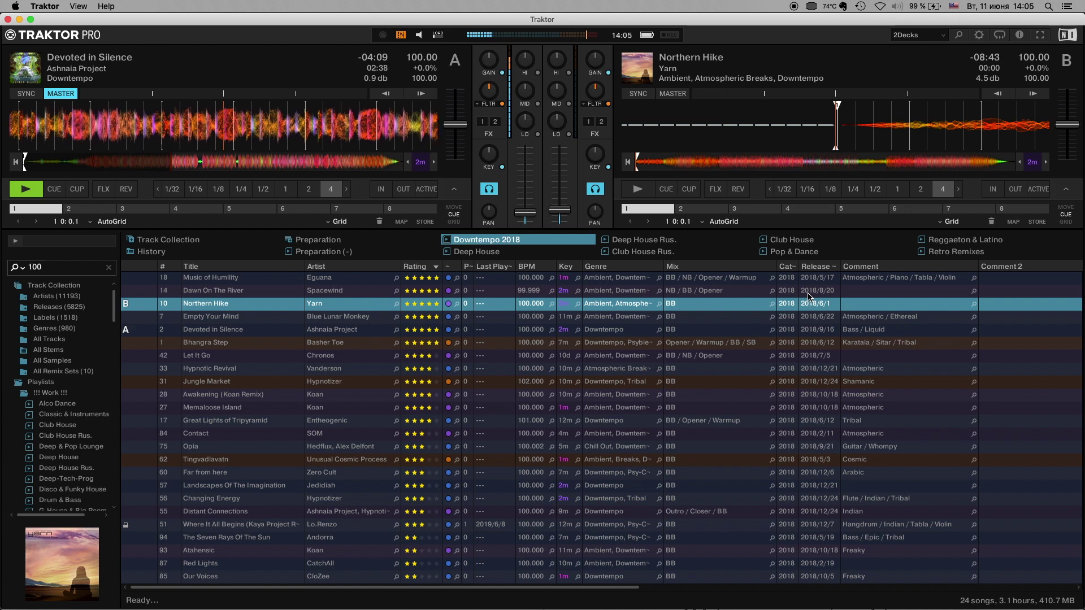
pyautogui.press('Down')
pyautogui.press('Down')
pyautogui.press('Down')
pyautogui.press('Down')
pyautogui.press('Down')
pyautogui.press('Down')
pyautogui.press('Down')
pyautogui.press('Down')
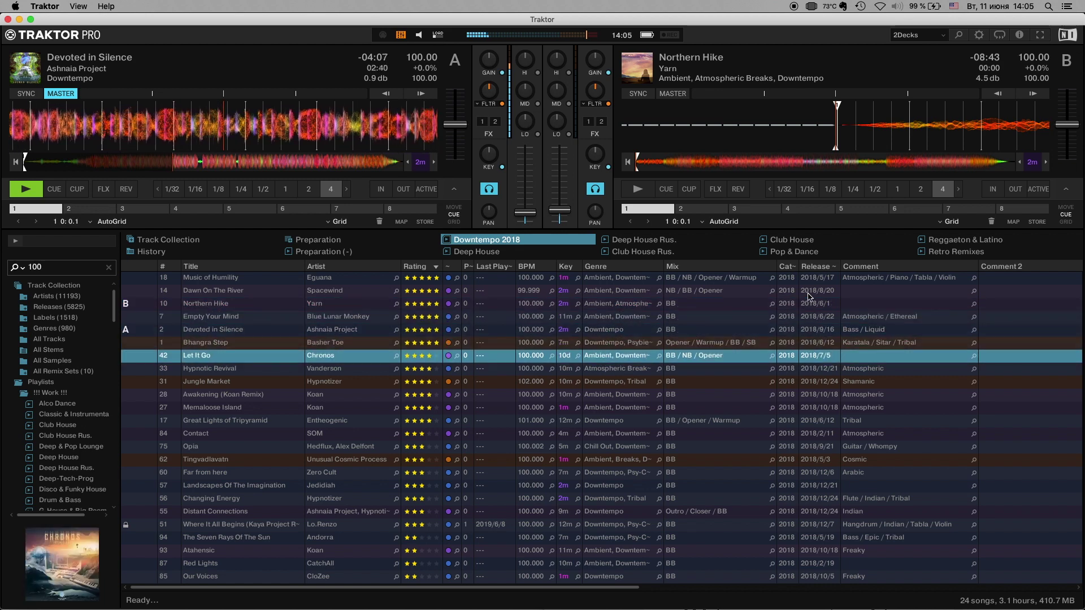
pyautogui.hotkey('ctrl', 'Right')
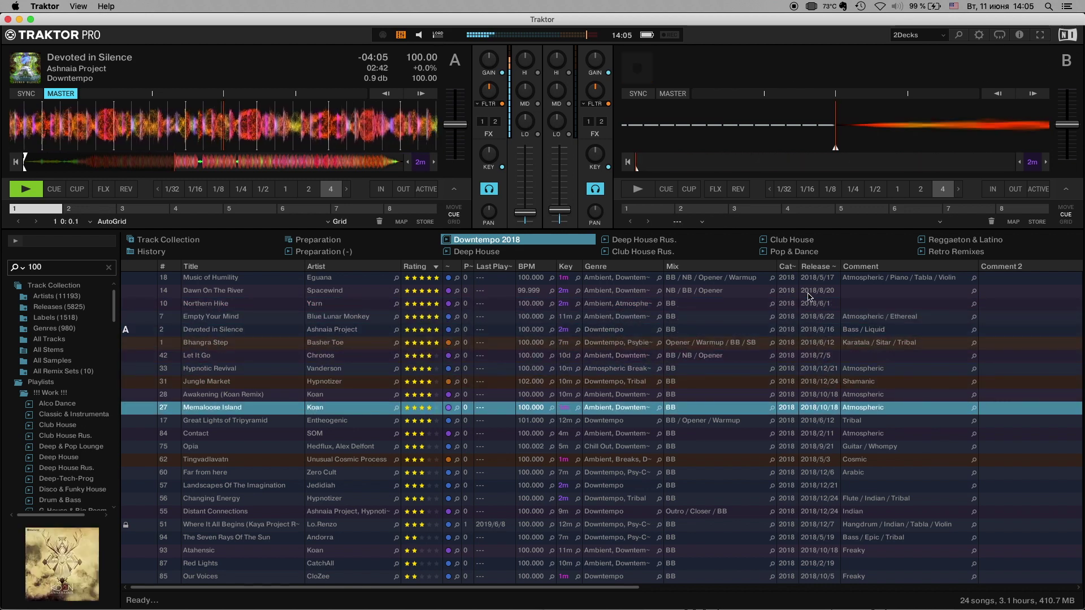
# Load "Tingvadlavatn" into deck B and set its cue point at about 2:33, where the beat comes in.
pyautogui.press('Down')
pyautogui.press('Down')
pyautogui.press('Down')
pyautogui.press('Down')
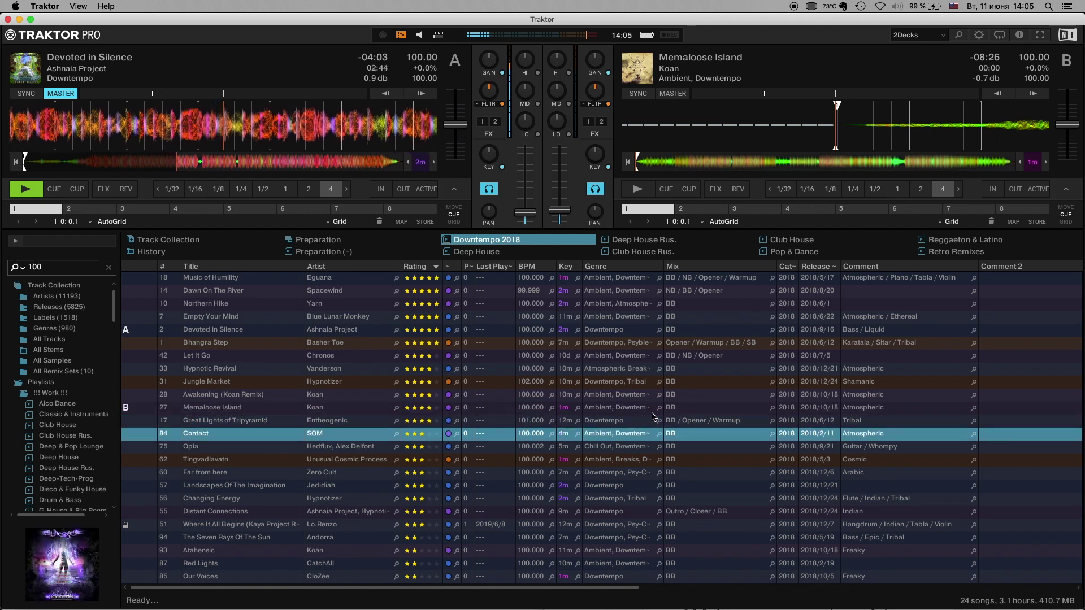
pyautogui.hotkey('ctrl', 'Right')
pyautogui.click(780, 162)
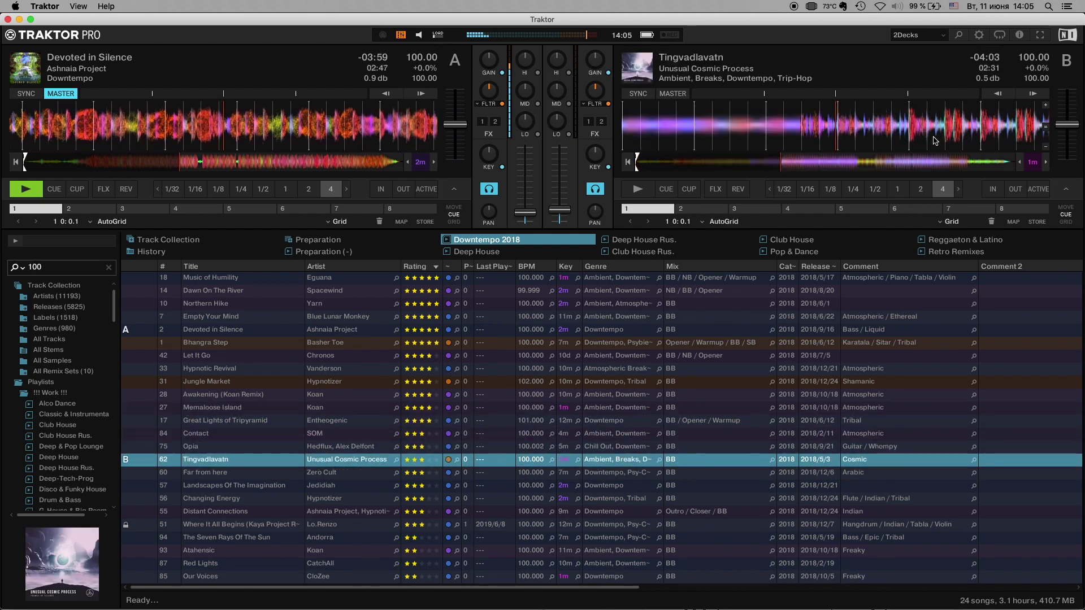
pyautogui.click(859, 150)
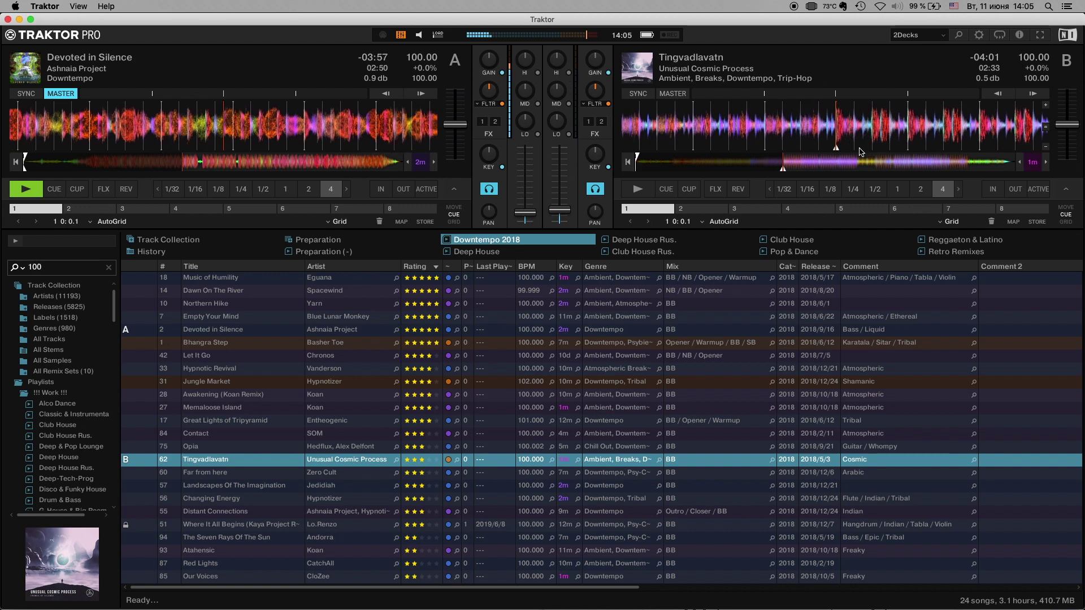
# Start deck B in sync with its low EQ at -100%, reduce deck A's highs and swap the bass from deck A to deck B.
pyautogui.moveTo(557, 120); pyautogui.dragTo(561, 144)
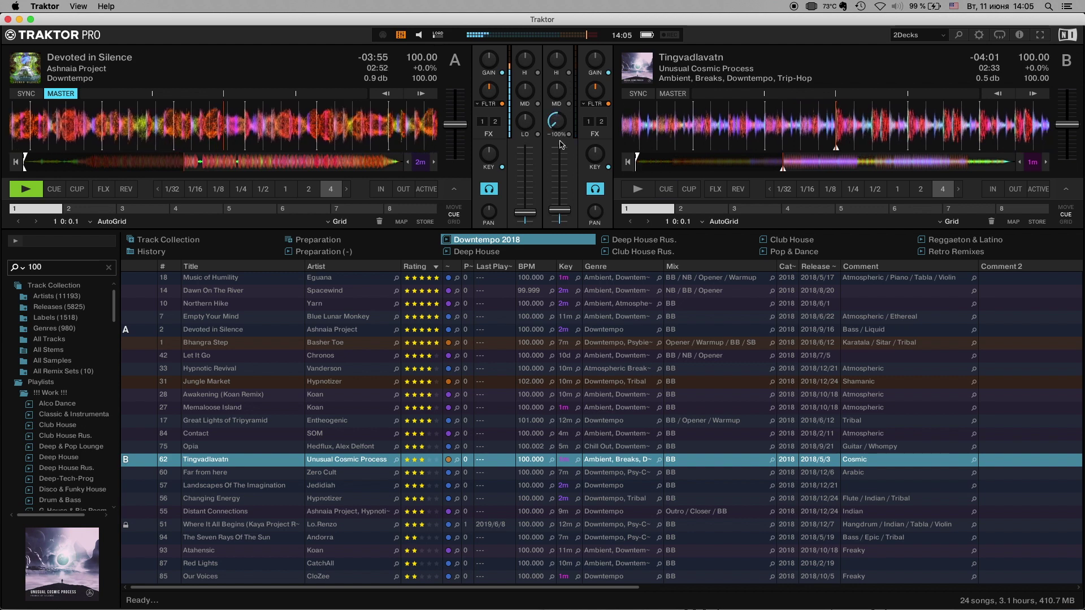
pyautogui.press('space')
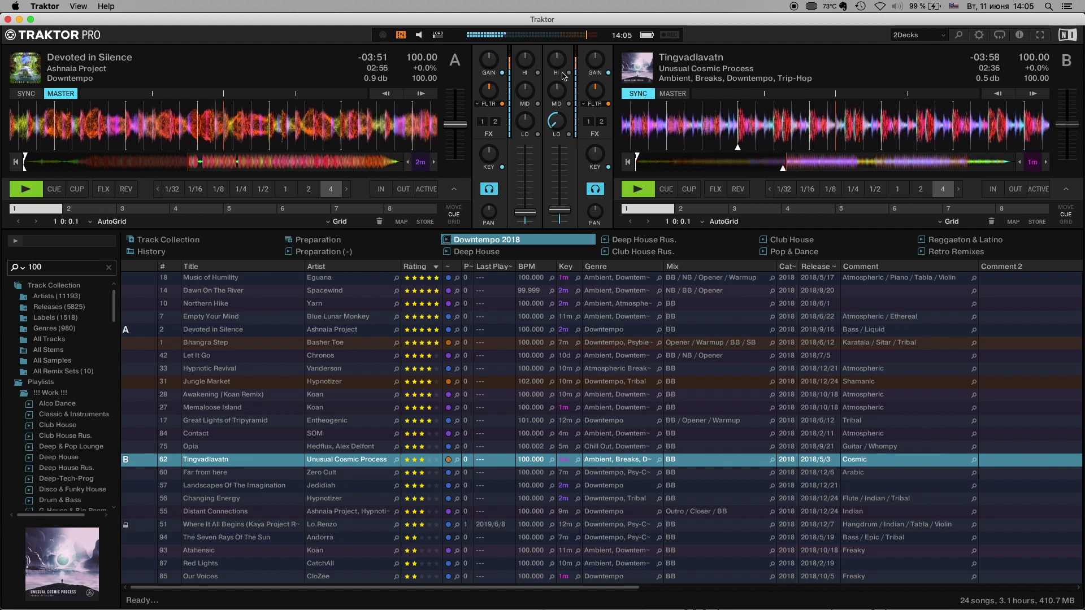
pyautogui.moveTo(525, 59)
pyautogui.mouseDown()
pyautogui.moveTo(526, 84)
pyautogui.moveTo(526, 65)
pyautogui.mouseUp()
pyautogui.moveTo(555, 120); pyautogui.dragTo(557, 127)
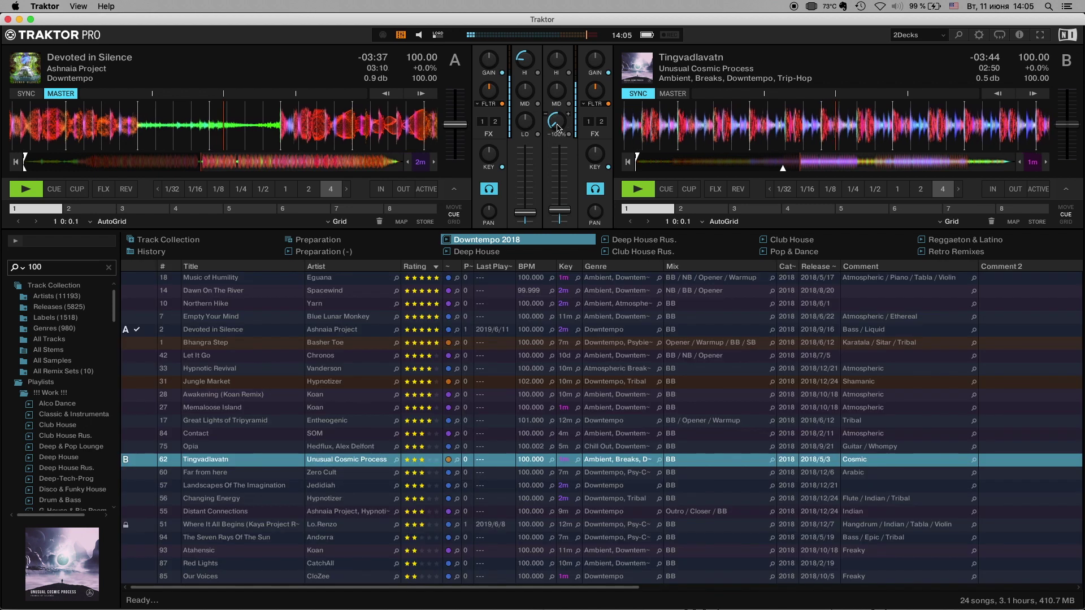
pyautogui.moveTo(525, 117); pyautogui.dragTo(527, 122)
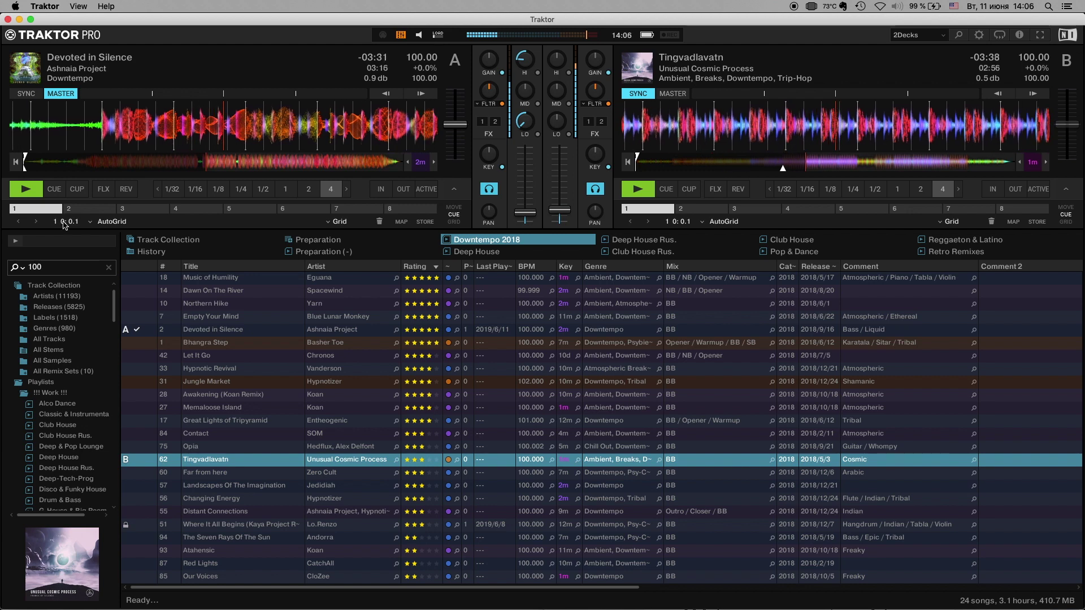
# Stop deck A, reset its high and low EQs to 0% and raise its channel fader slightly.
pyautogui.click(25, 189)
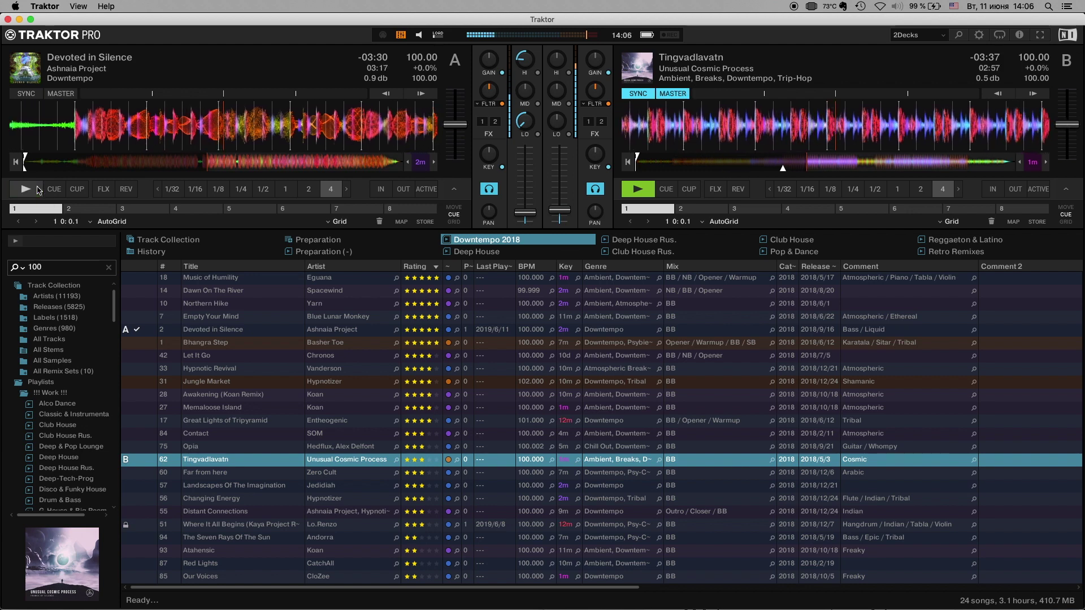
pyautogui.doubleClick(517, 60)
pyautogui.doubleClick(525, 123)
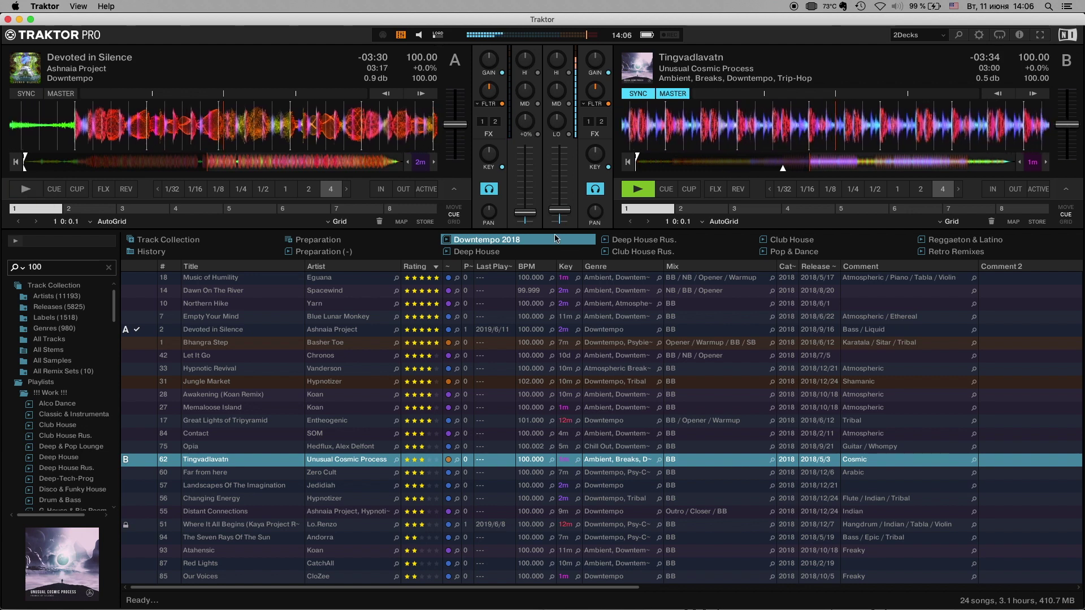
pyautogui.moveTo(525, 212); pyautogui.dragTo(525, 209)
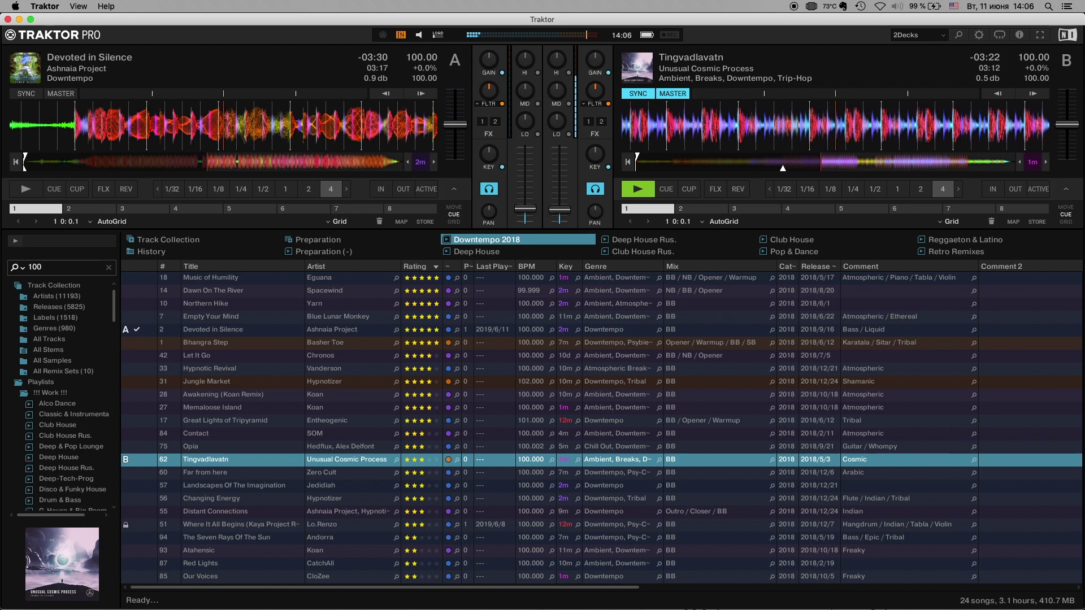
# Raise deck B's key by one semitone and return it to the original key, at two points in the track.
pyautogui.click(1045, 163)
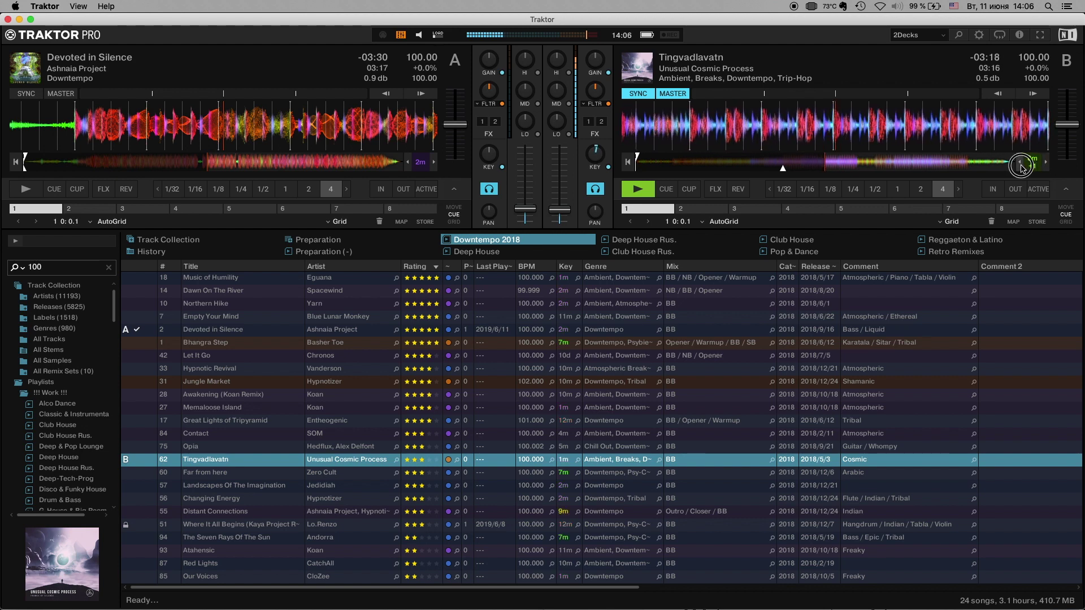
pyautogui.click(1021, 163)
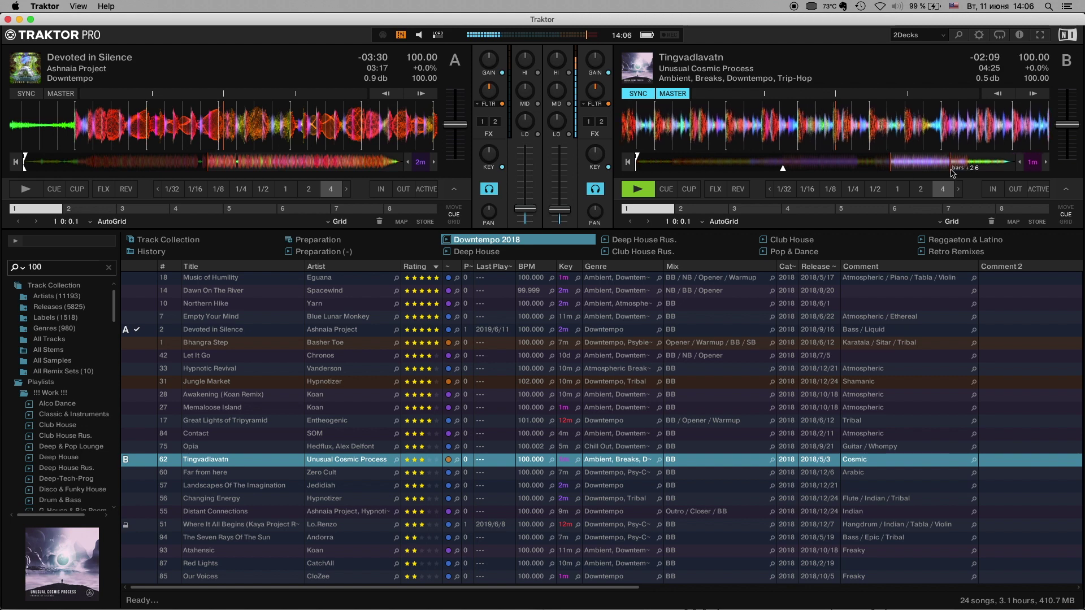
pyautogui.click(1045, 167)
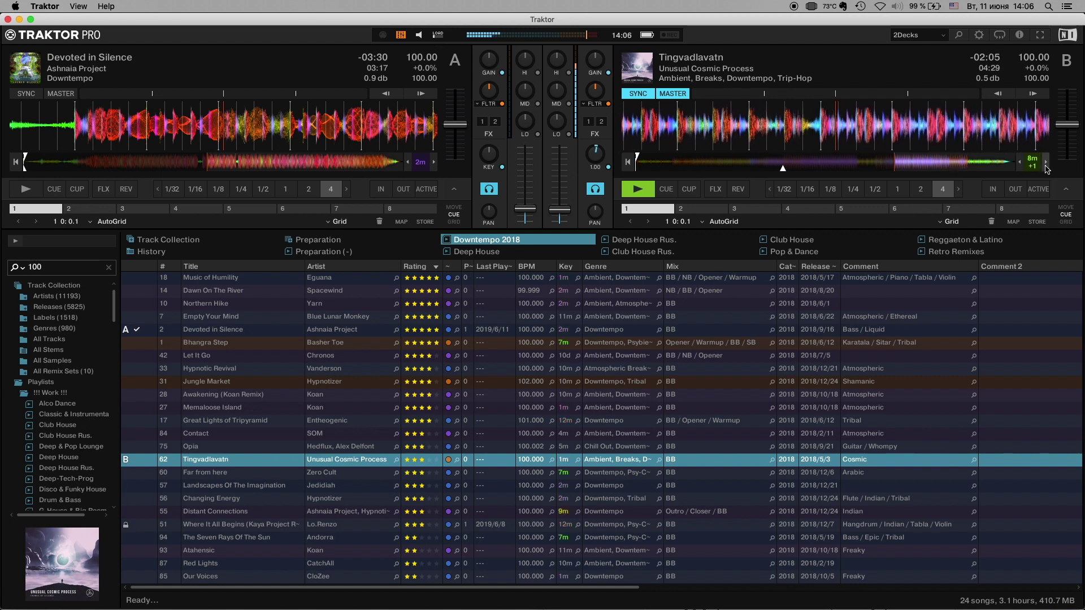
pyautogui.click(1019, 163)
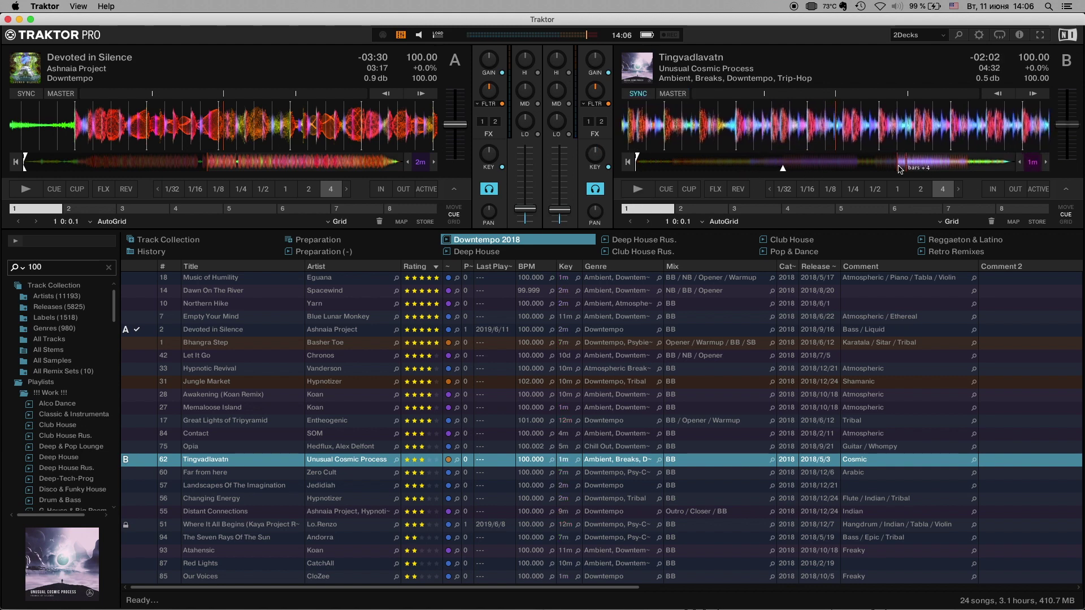
# Resume deck B at about 3:48 and lower its key by one semitone.
pyautogui.press('space')
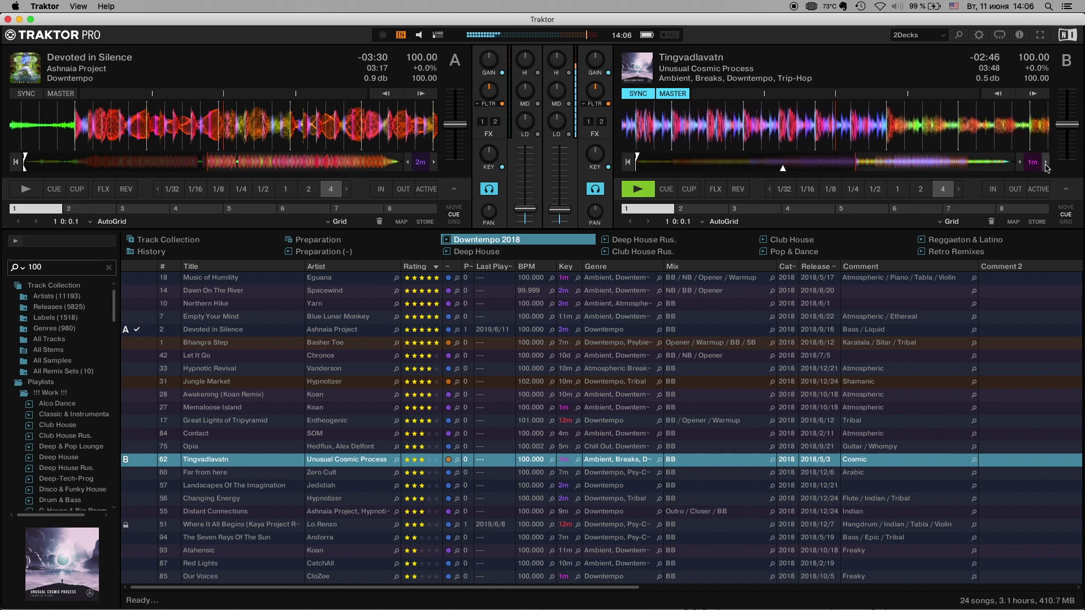
pyautogui.click(1021, 163)
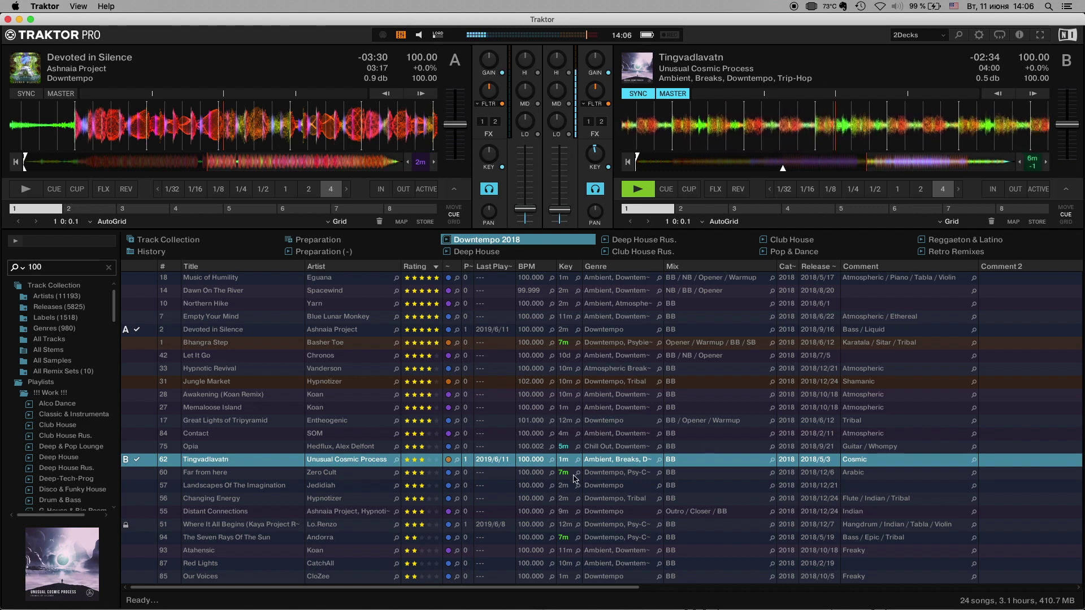
# Load the key-matching track "Far from here" into deck A and set its cue point at about 0:57, where the beat starts.
pyautogui.click(599, 474)
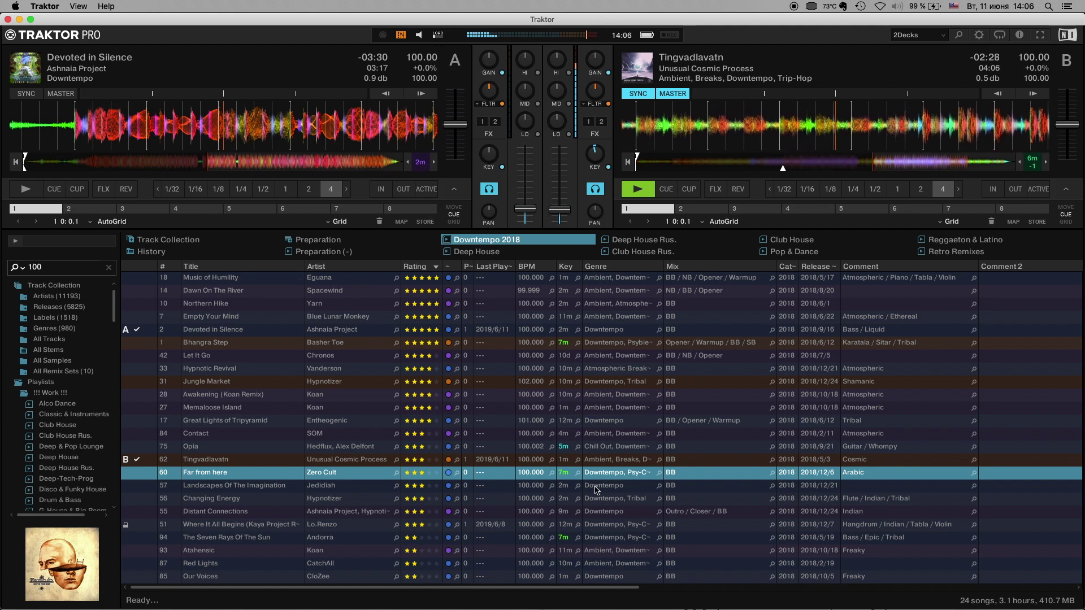
pyautogui.press('Down')
pyautogui.press('Down')
pyautogui.press('Down')
pyautogui.press('Up')
pyautogui.press('Up')
pyautogui.press('Up')
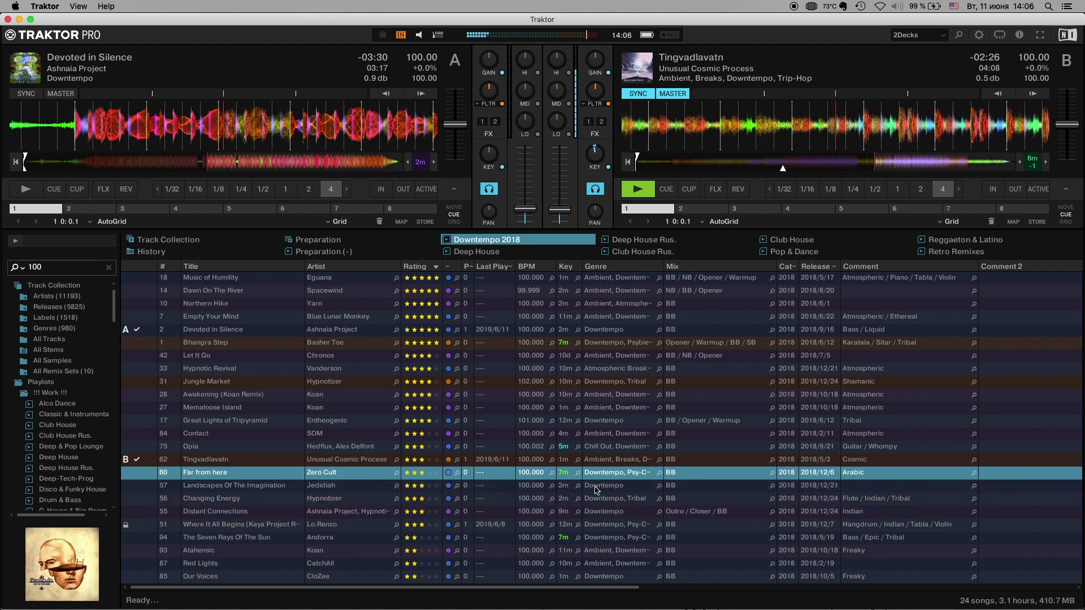
pyautogui.hotkey('ctrl', 'Left')
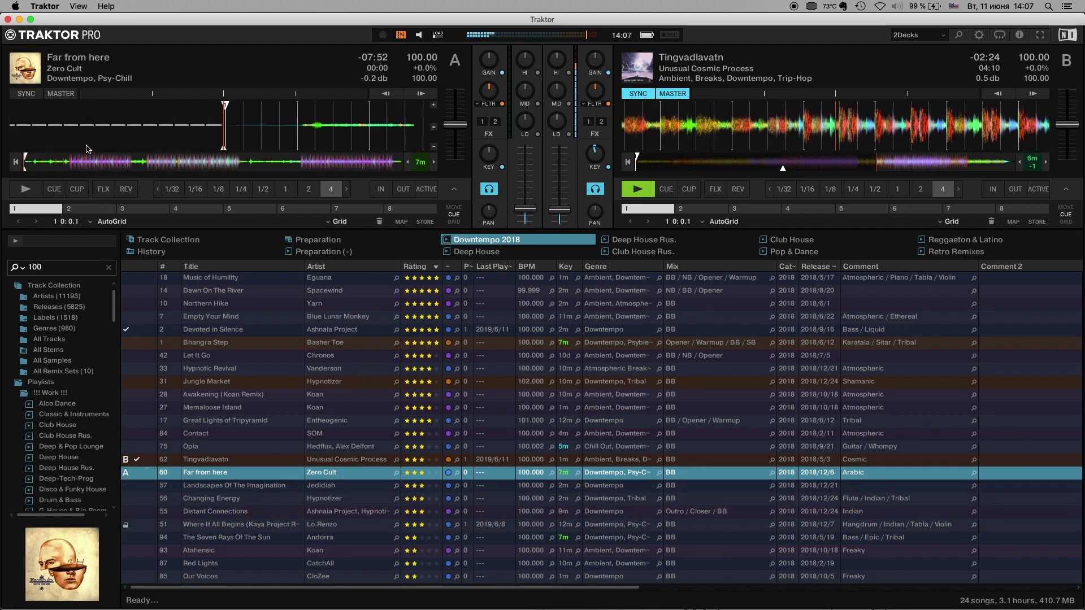
pyautogui.click(69, 165)
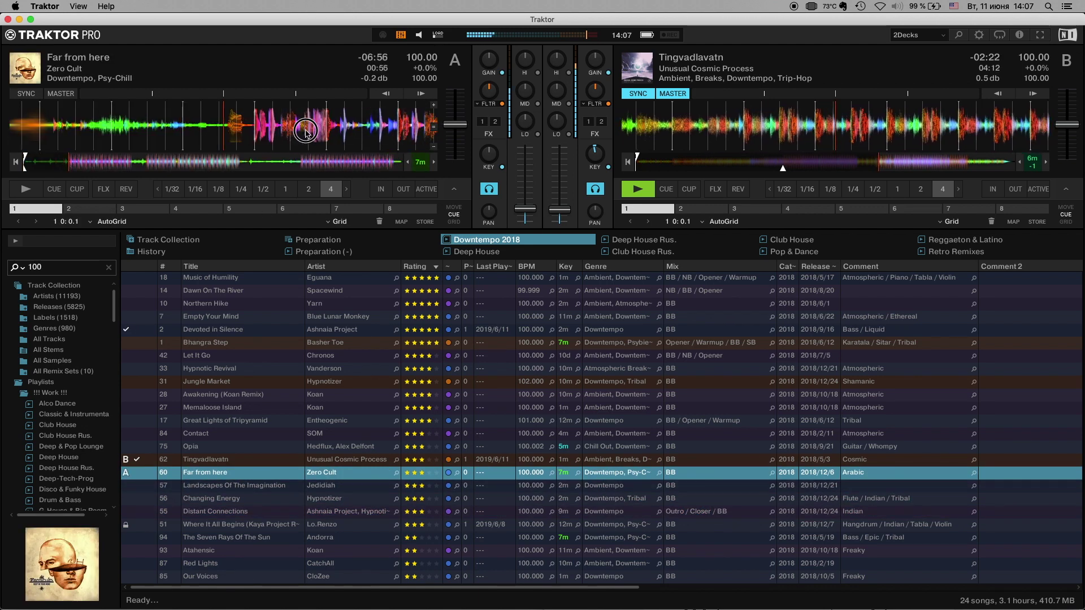
pyautogui.moveTo(294, 134); pyautogui.dragTo(371, 124)
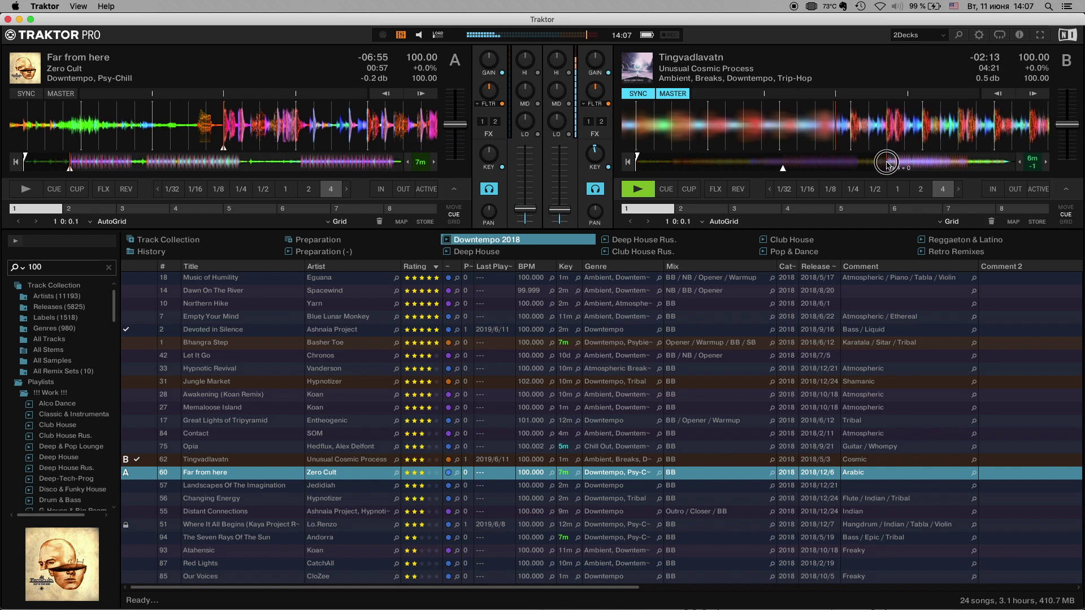
# Cut deck A's high EQ and set its low EQ to -100%, and play it synced from the 0:57 cue point, restarting it once.
pyautogui.moveTo(525, 120); pyautogui.dragTo(558, 285)
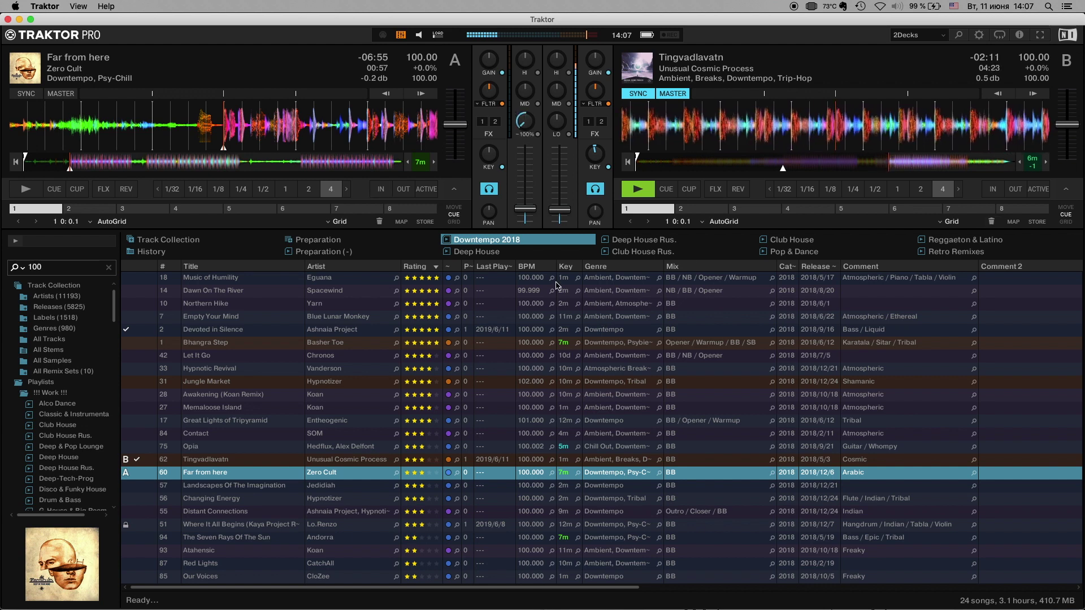
pyautogui.click(25, 189)
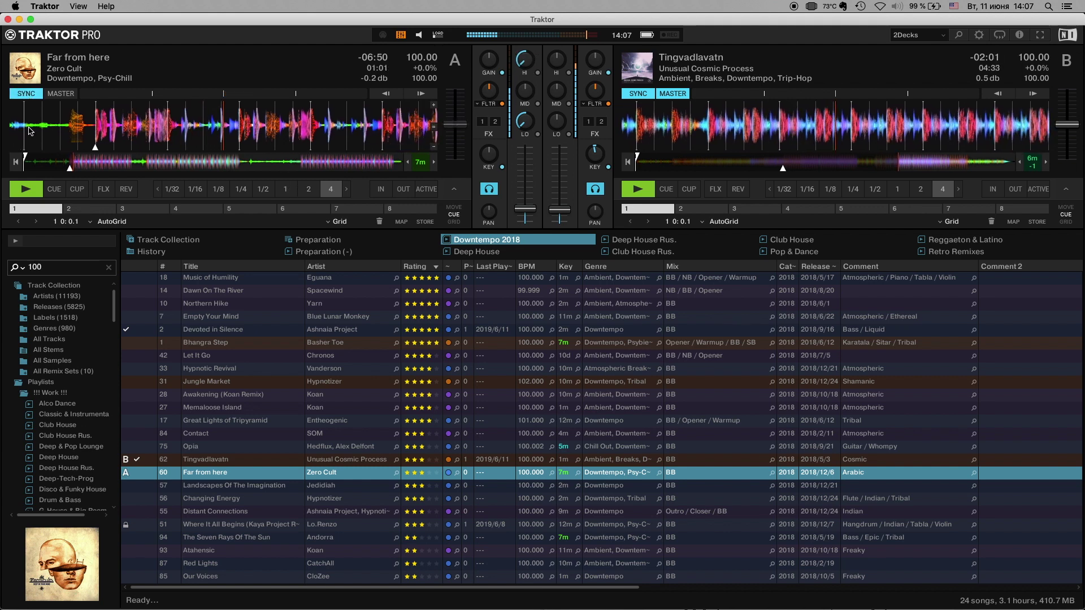
pyautogui.click(55, 191)
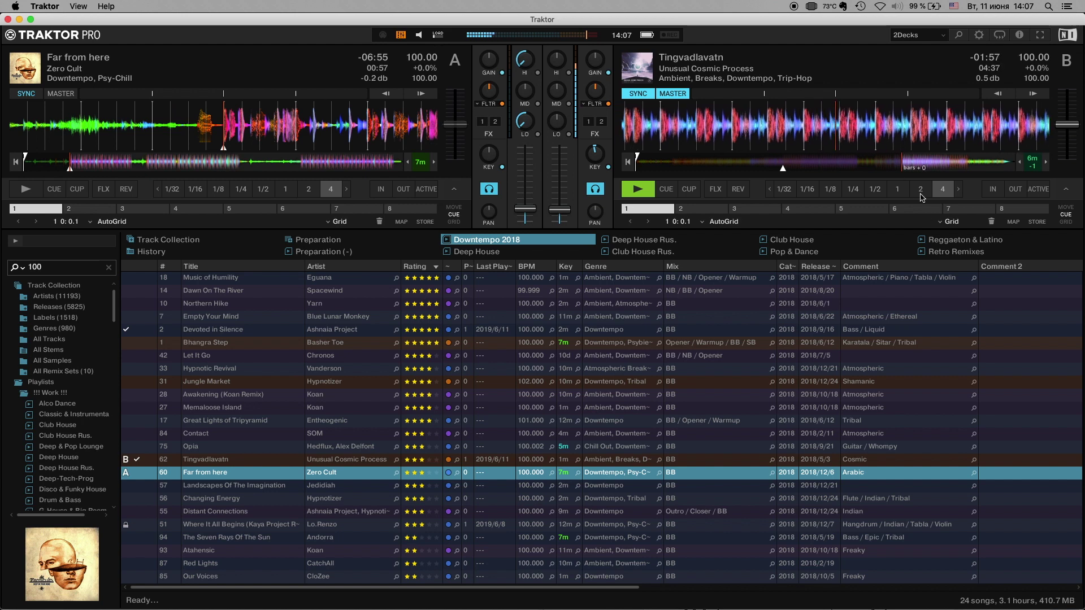
pyautogui.click(17, 190)
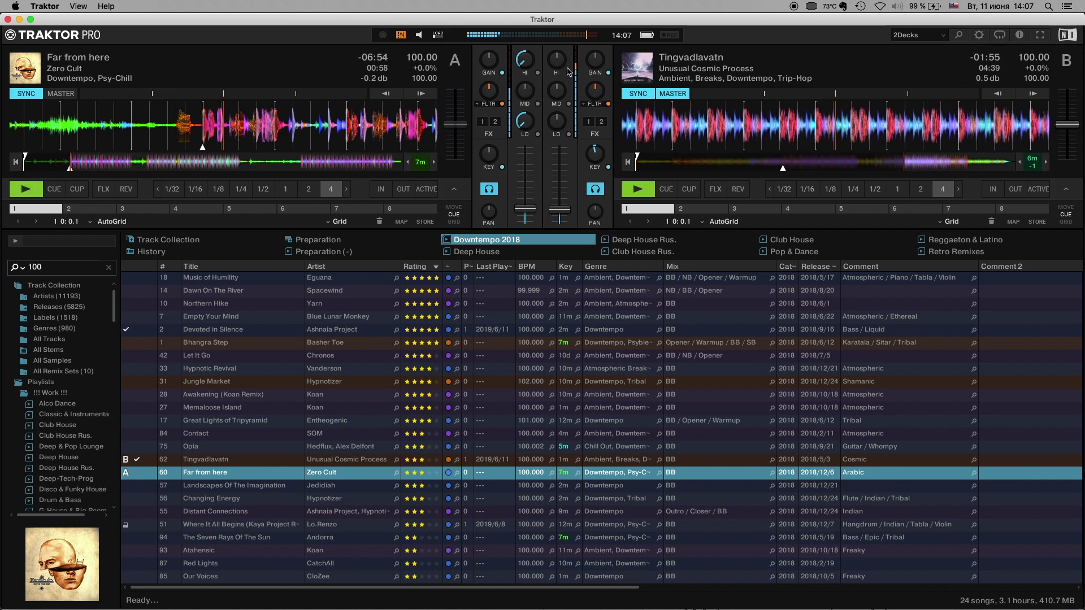
# Blend into deck A by restoring its high and low EQs while lowering deck B's high and low EQs and setting its mid to -77%.
pyautogui.moveTo(555, 59)
pyautogui.mouseDown()
pyautogui.moveTo(560, 67)
pyautogui.moveTo(562, 56)
pyautogui.mouseUp()
pyautogui.moveTo(525, 120); pyautogui.dragTo(561, 130)
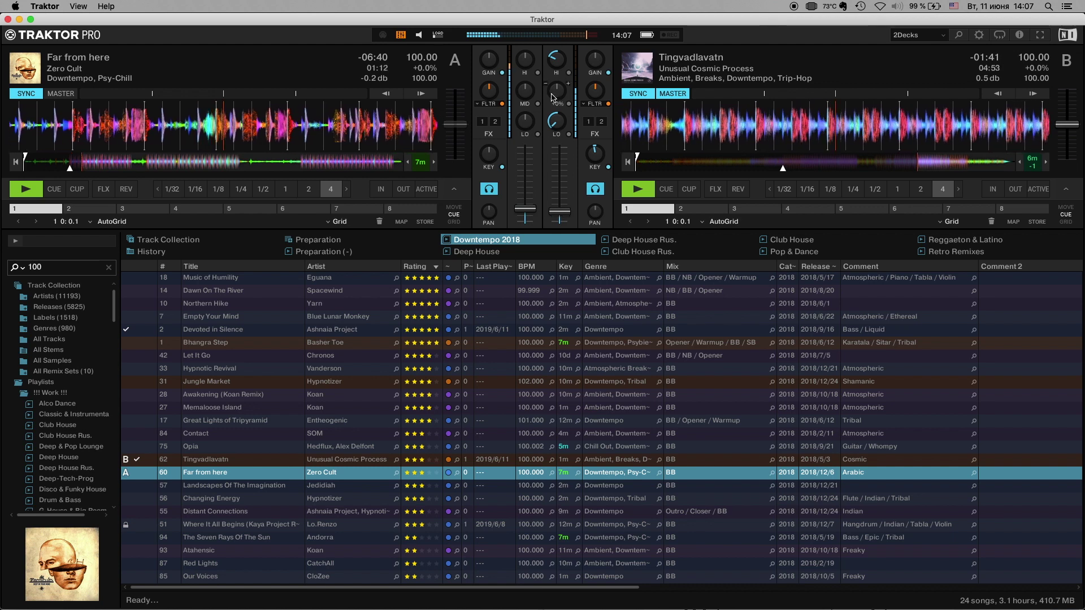
pyautogui.moveTo(552, 94); pyautogui.dragTo(552, 95)
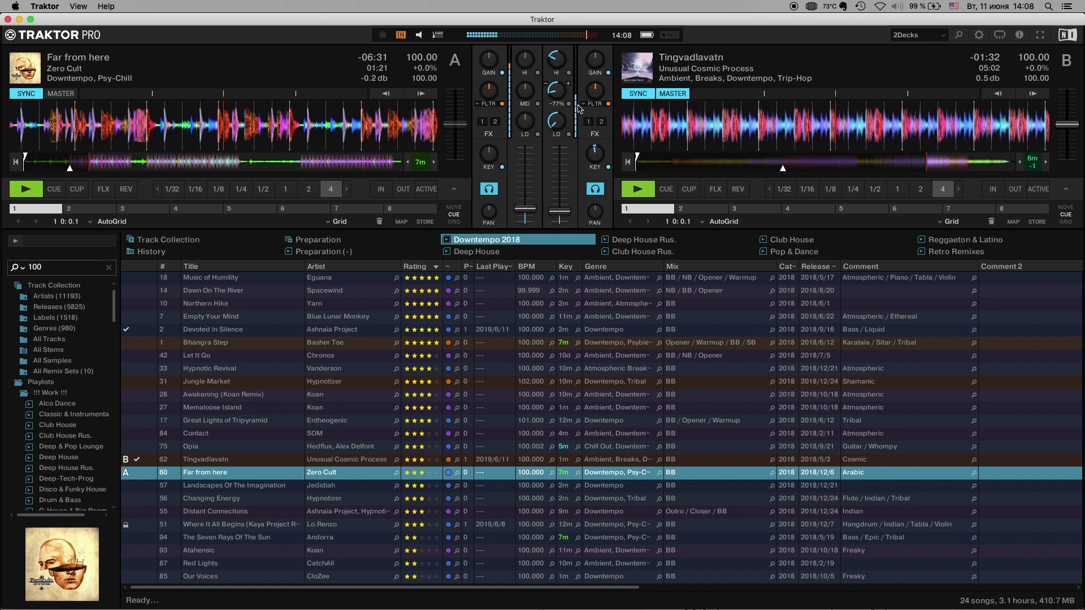
# Stop both decks and reset deck B's high, mid and low EQs to neutral.
pyautogui.click(645, 195)
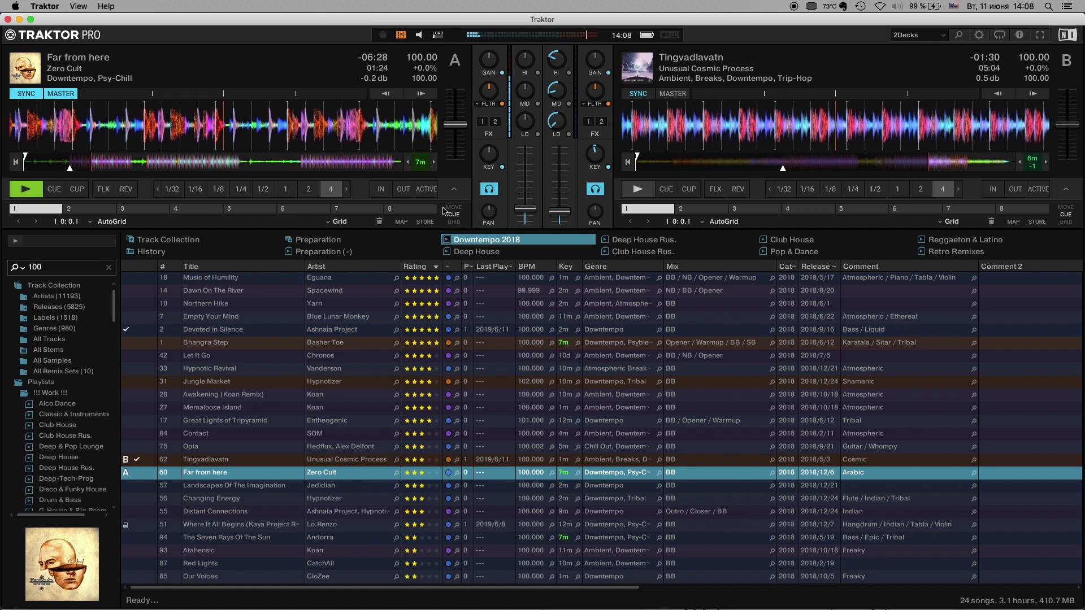
pyautogui.click(28, 191)
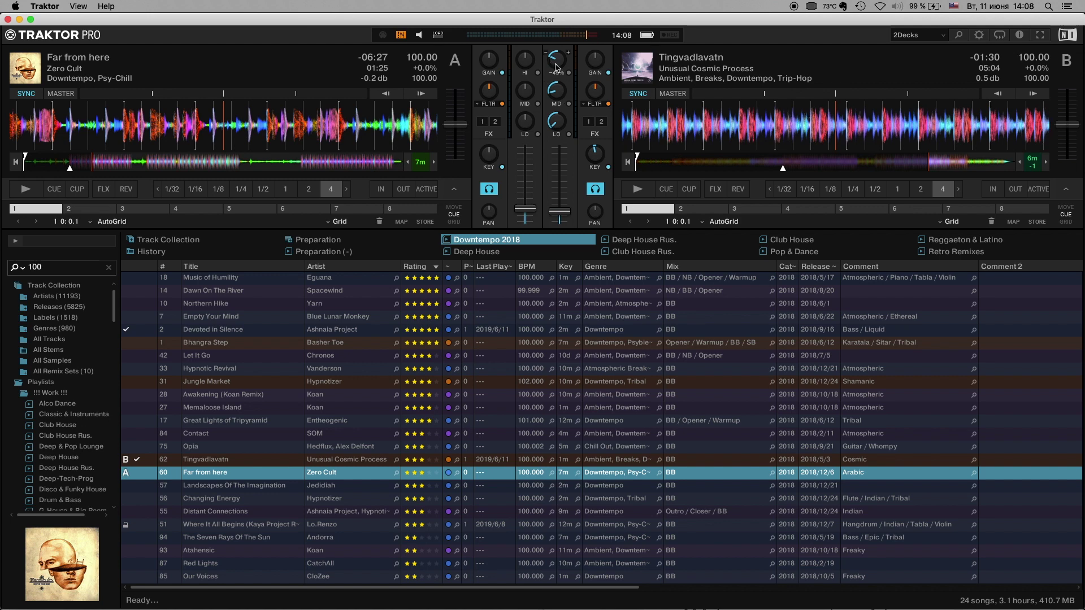
pyautogui.moveTo(557, 94); pyautogui.dragTo(557, 96)
pyautogui.doubleClick(557, 94)
pyautogui.doubleClick(557, 122)
# Step deck B's key up and down by one semitone and reset it to the original key.
pyautogui.click(1046, 162)
pyautogui.click(1019, 162)
pyautogui.click(1032, 164)
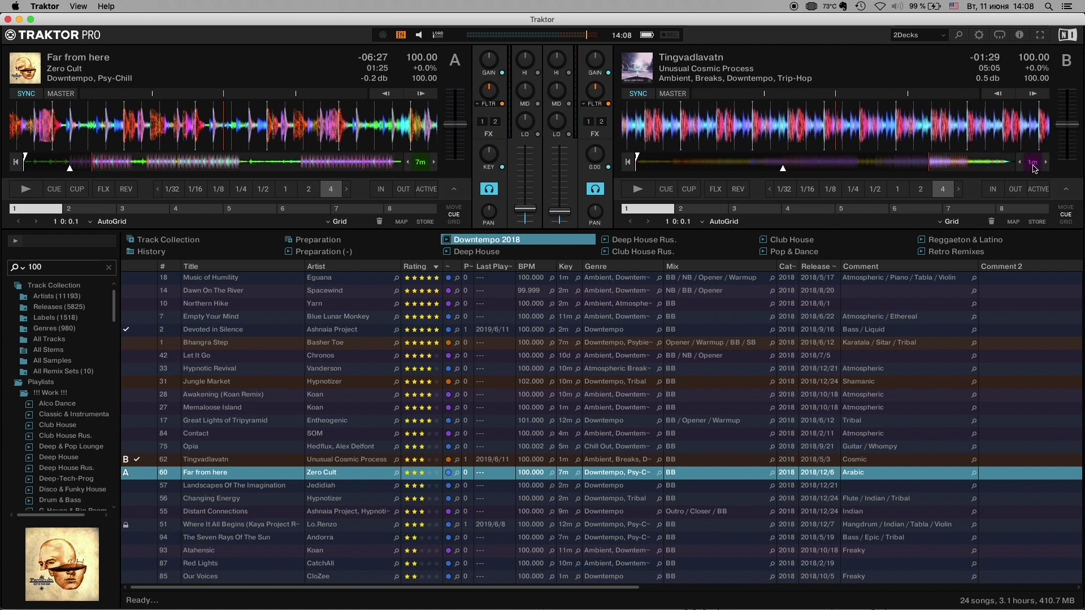